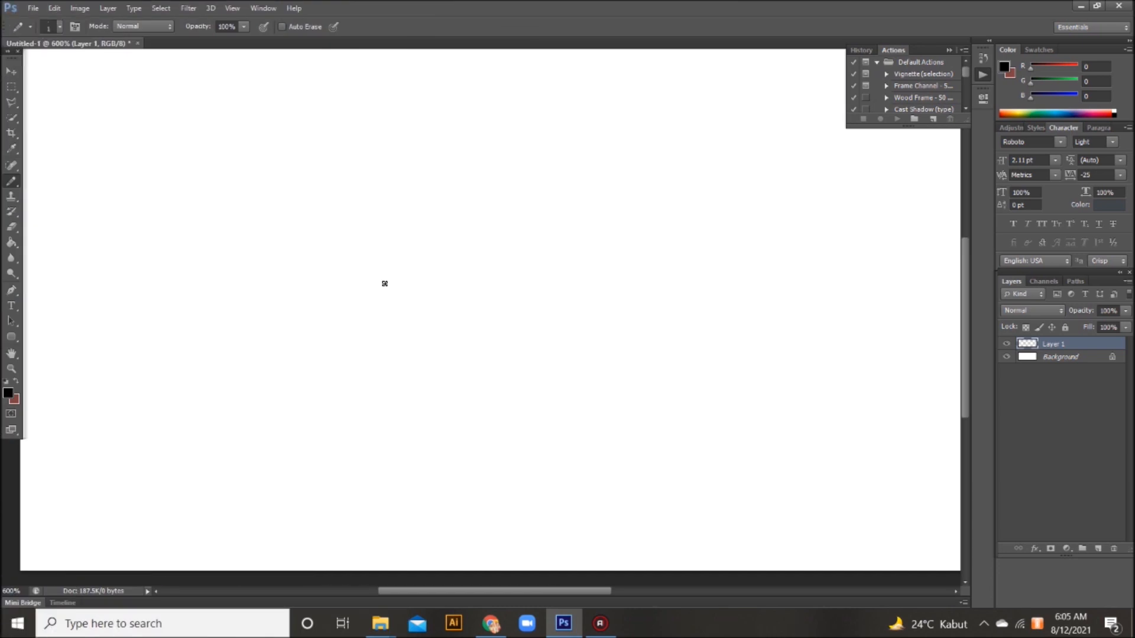
Draw the isometric cart's lower edges, two vertical corner lines and an oval wheel outline with a 1 px black Pencil
{"action": "mouse_move", "coordinate": [352, 302]}
{"action": "left_mouse_down"}
{"action": "mouse_move", "coordinate": [352, 344]}
{"action": "mouse_move", "coordinate": [379, 365]}
{"action": "left_mouse_up"}
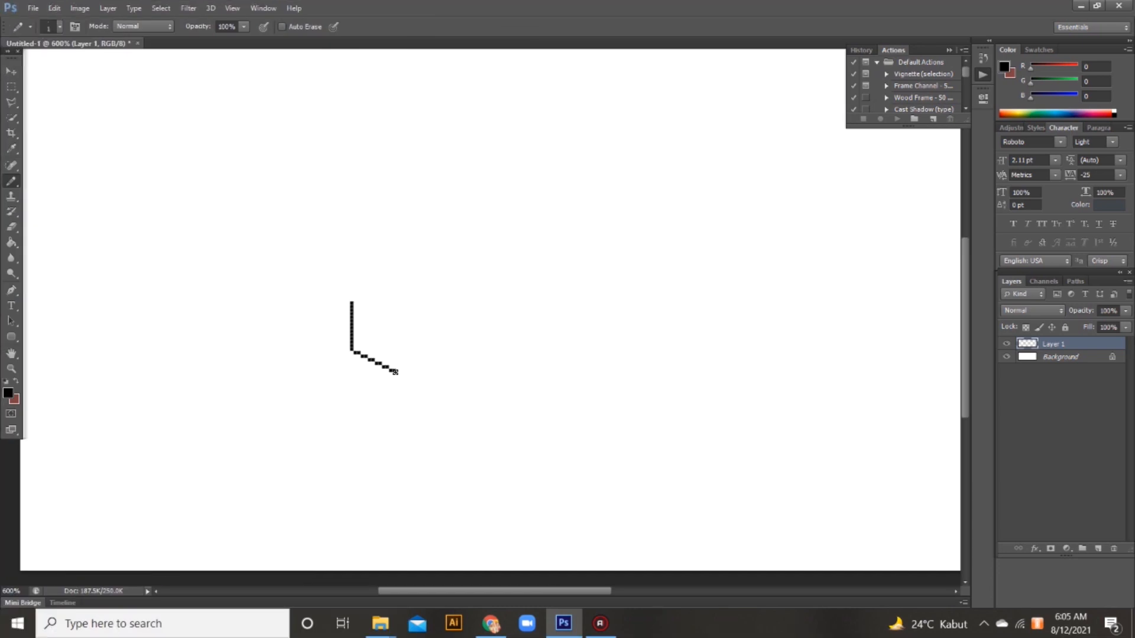
{"action": "mouse_move", "coordinate": [401, 374]}
{"action": "left_mouse_down"}
{"action": "mouse_move", "coordinate": [399, 342]}
{"action": "mouse_move", "coordinate": [397, 364]}
{"action": "mouse_move", "coordinate": [428, 356]}
{"action": "left_mouse_up"}
{"action": "left_click_drag", "start_coordinate": [432, 370], "coordinate": [435, 378]}
{"action": "left_click_drag", "start_coordinate": [435, 377], "coordinate": [448, 385]}
{"action": "key", "text": "ctrl+z"}
{"action": "left_click", "coordinate": [440, 377]}
{"action": "left_click_drag", "start_coordinate": [444, 378], "coordinate": [454, 363]}
{"action": "key", "text": "ctrl+z"}
{"action": "key", "text": "ctrl+z"}
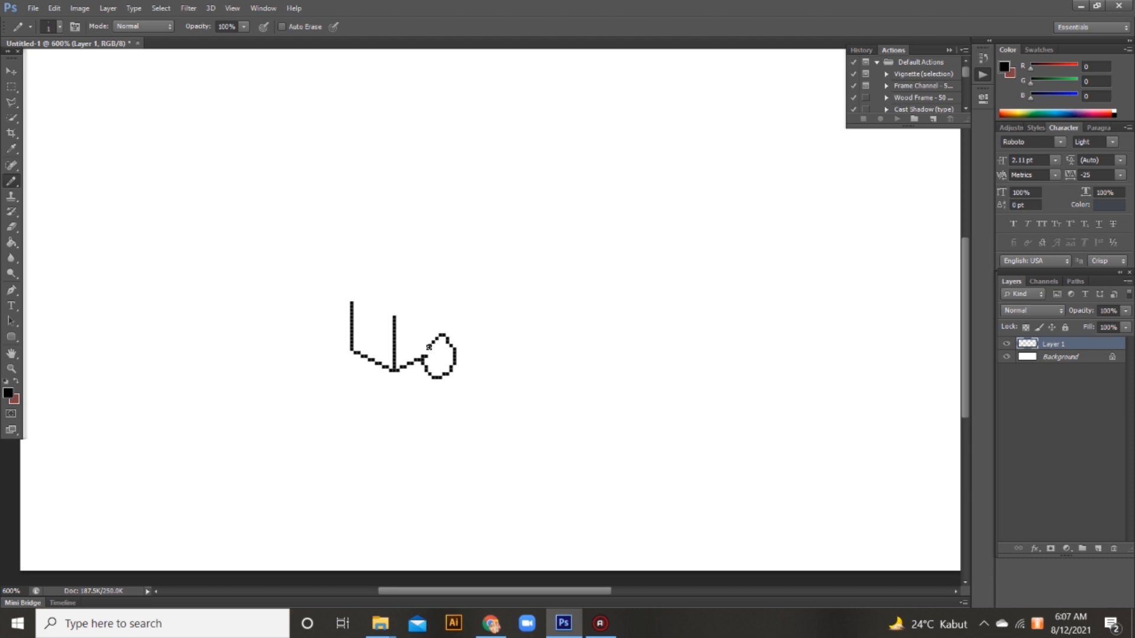
Erase the upper part of the wheel outline and redraw it as a taller oval
{"action": "left_click_drag", "start_coordinate": [540, 296], "coordinate": [433, 376]}
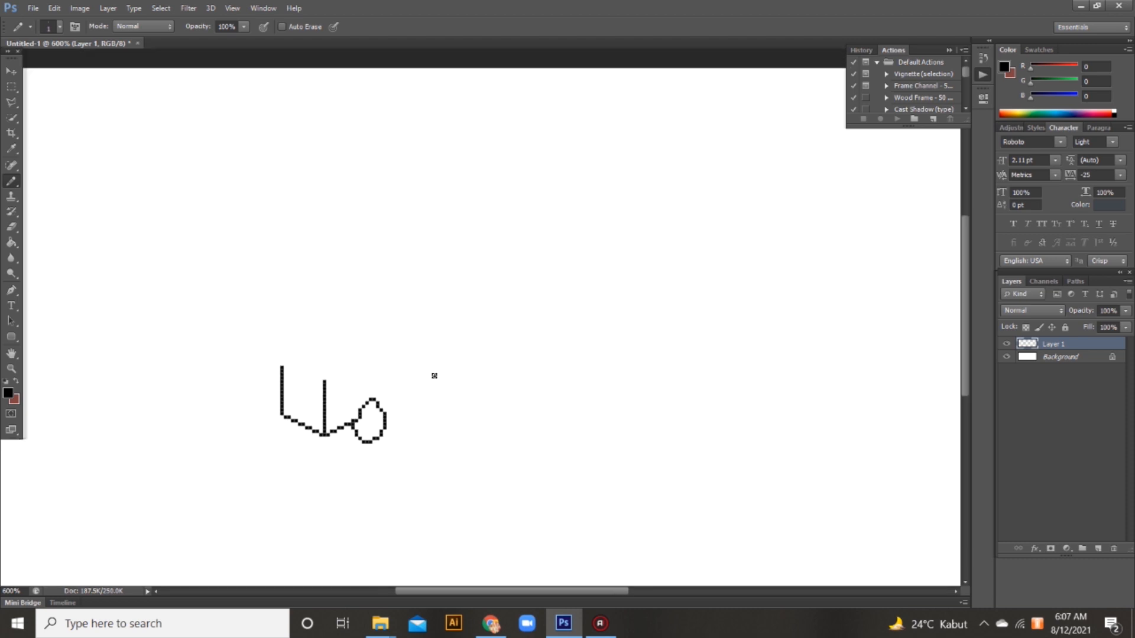
{"action": "left_click", "coordinate": [11, 227]}
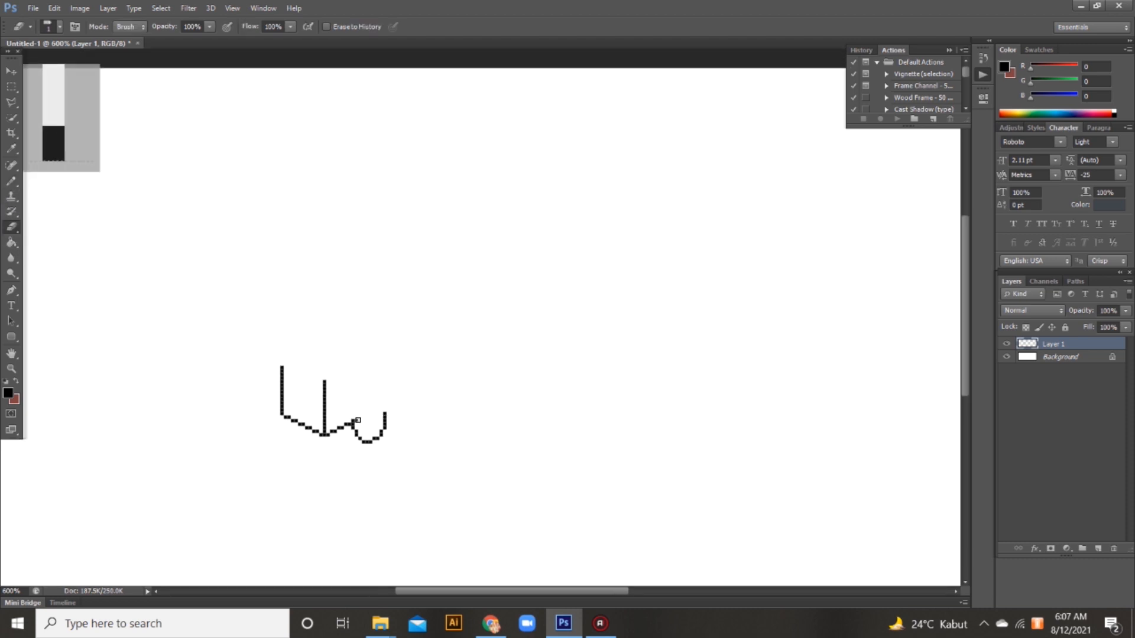
{"action": "right_click", "coordinate": [369, 414]}
{"action": "left_click", "coordinate": [389, 378]}
{"action": "key", "text": "b"}
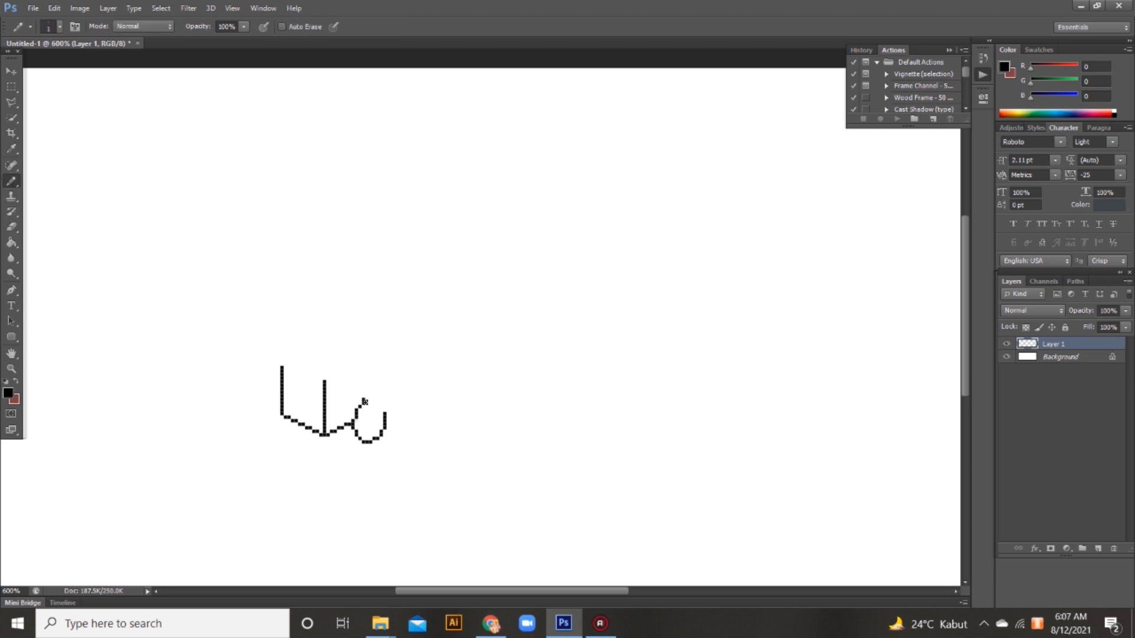
{"action": "left_click_drag", "start_coordinate": [369, 397], "coordinate": [386, 411]}
{"action": "key", "text": "ctrl+z"}
{"action": "left_click", "coordinate": [381, 399]}
{"action": "key", "text": "ctrl+z"}
{"action": "key", "text": "e"}
{"action": "left_click", "coordinate": [385, 417]}
{"action": "key", "text": "b"}
{"action": "left_click", "coordinate": [11, 227]}
{"action": "key", "text": "b"}
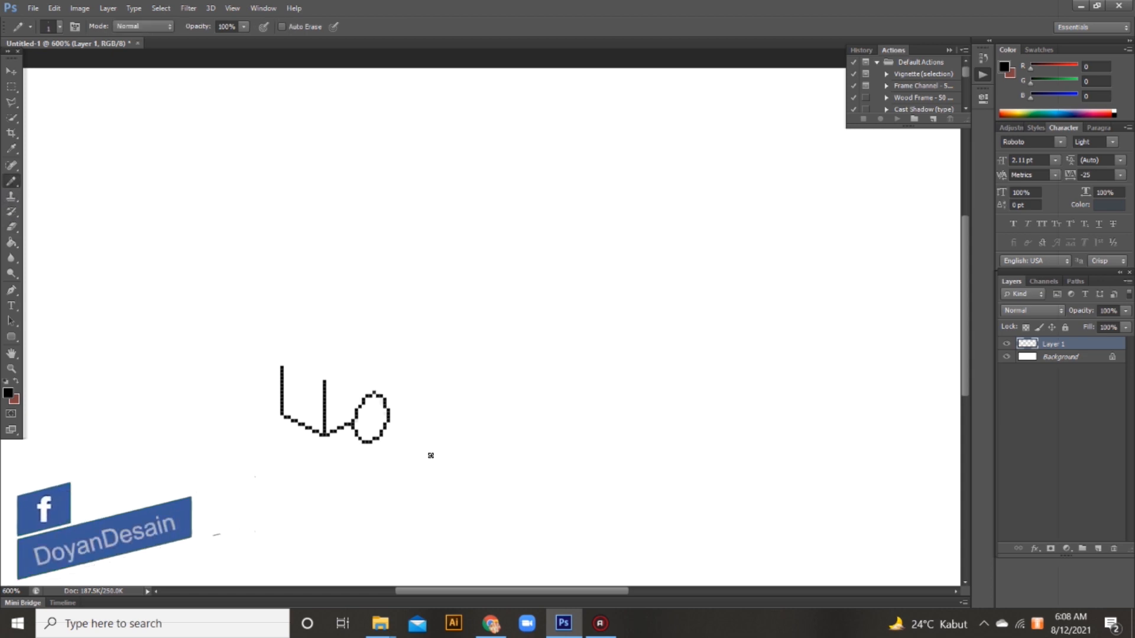
Complete the cart body outline behind the wheel with the rear vertical line and the slanted top edges
{"action": "mouse_move", "coordinate": [393, 409]}
{"action": "left_mouse_down"}
{"action": "mouse_move", "coordinate": [412, 395]}
{"action": "mouse_move", "coordinate": [413, 342]}
{"action": "left_mouse_up"}
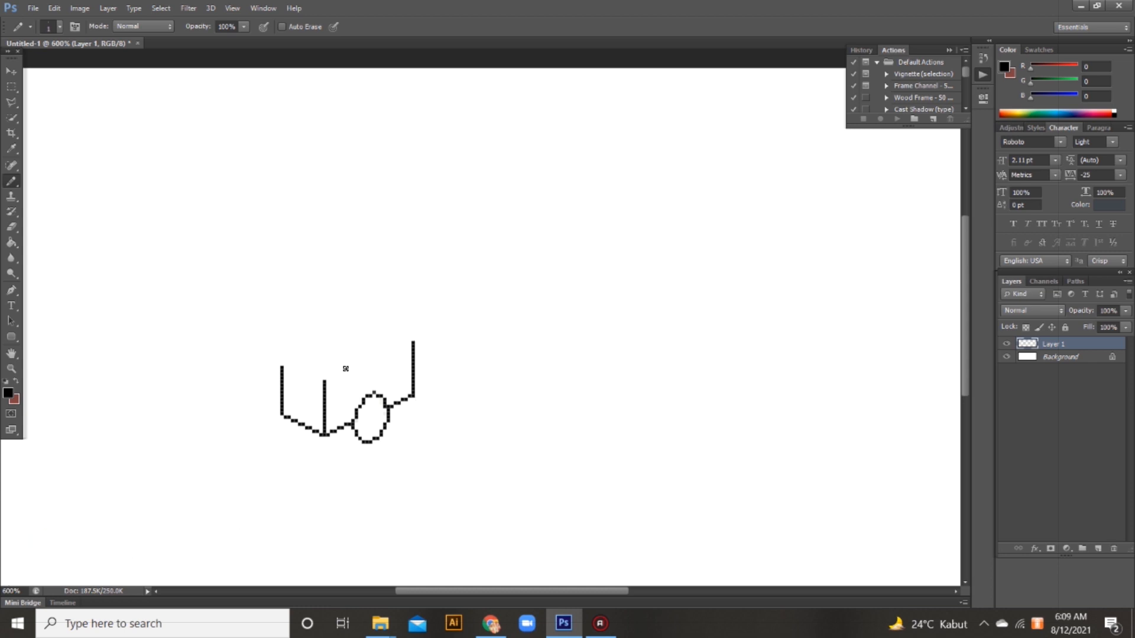
{"action": "left_click_drag", "start_coordinate": [325, 381], "coordinate": [409, 342]}
{"action": "left_click_drag", "start_coordinate": [318, 383], "coordinate": [325, 384]}
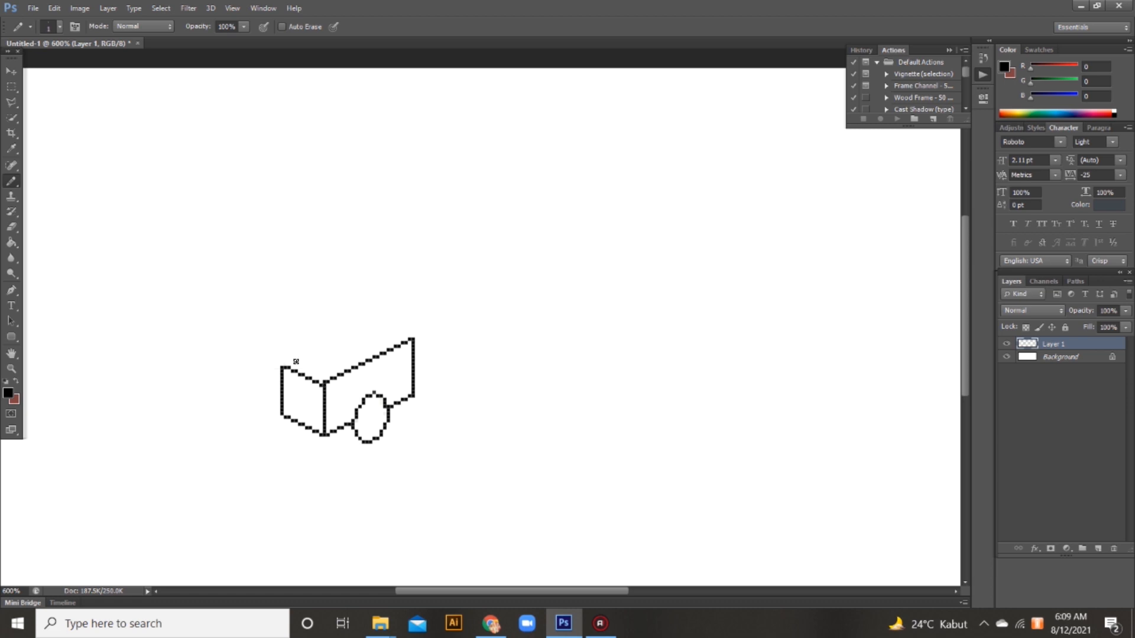
Draw two vertical posts upward from the top corners of the cart's narrow front face
{"action": "mouse_move", "coordinate": [321, 379]}
{"action": "left_mouse_down"}
{"action": "mouse_move", "coordinate": [314, 319]}
{"action": "mouse_move", "coordinate": [324, 367]}
{"action": "mouse_move", "coordinate": [324, 307]}
{"action": "left_mouse_up"}
{"action": "key", "text": "ctrl+z"}
{"action": "key", "text": "ctrl+z"}
{"action": "left_click_drag", "start_coordinate": [281, 367], "coordinate": [282, 299]}
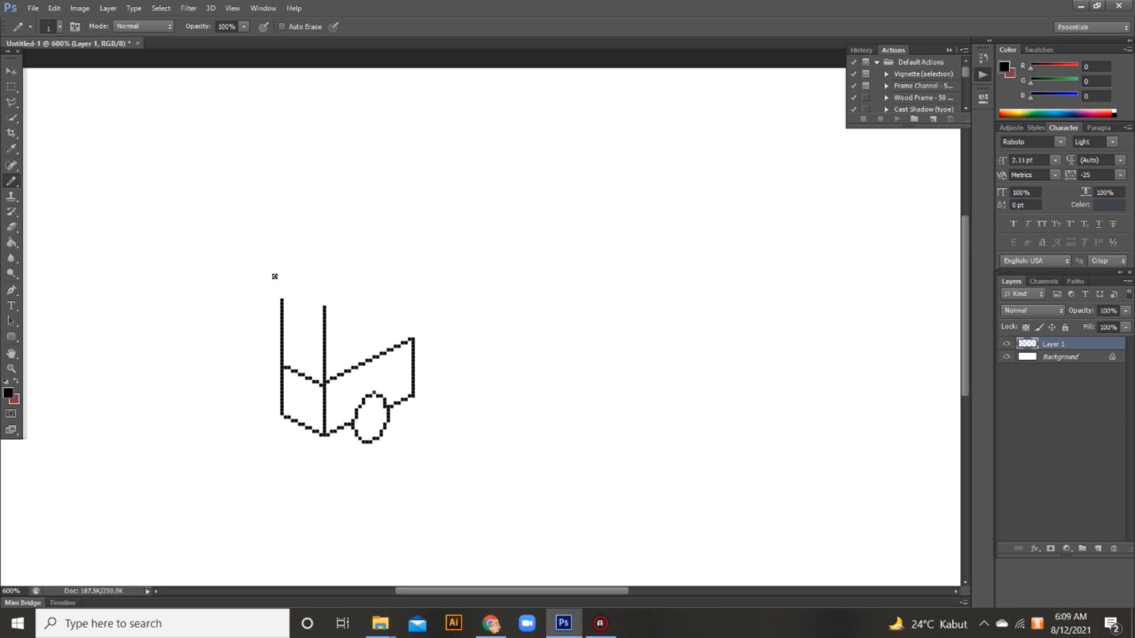
Add roof edges parallel to the body's top edges at the posts' upper ends, deleting excess pixels with rectangular selections
{"action": "key", "text": "m"}
{"action": "mouse_move", "coordinate": [217, 242]}
{"action": "left_mouse_down"}
{"action": "mouse_move", "coordinate": [405, 329]}
{"action": "mouse_move", "coordinate": [396, 316]}
{"action": "left_mouse_up"}
{"action": "key", "text": "Delete"}
{"action": "key", "text": "ctrl+d"}
{"action": "mouse_move", "coordinate": [328, 366]}
{"action": "left_mouse_down"}
{"action": "mouse_move", "coordinate": [376, 373]}
{"action": "mouse_move", "coordinate": [365, 387]}
{"action": "mouse_move", "coordinate": [397, 378]}
{"action": "mouse_move", "coordinate": [386, 290]}
{"action": "mouse_move", "coordinate": [483, 255]}
{"action": "left_mouse_up"}
{"action": "left_click", "coordinate": [12, 71]}
{"action": "left_click", "coordinate": [12, 87]}
{"action": "left_click_drag", "start_coordinate": [535, 153], "coordinate": [416, 465]}
{"action": "key", "text": "Delete"}
{"action": "key", "text": "ctrl+d"}
{"action": "mouse_move", "coordinate": [284, 356]}
{"action": "left_mouse_down"}
{"action": "mouse_move", "coordinate": [322, 404]}
{"action": "mouse_move", "coordinate": [309, 303]}
{"action": "mouse_move", "coordinate": [283, 301]}
{"action": "left_mouse_up"}
{"action": "key", "text": "v"}
{"action": "key", "text": "b"}
{"action": "key", "text": "ctrl+d"}
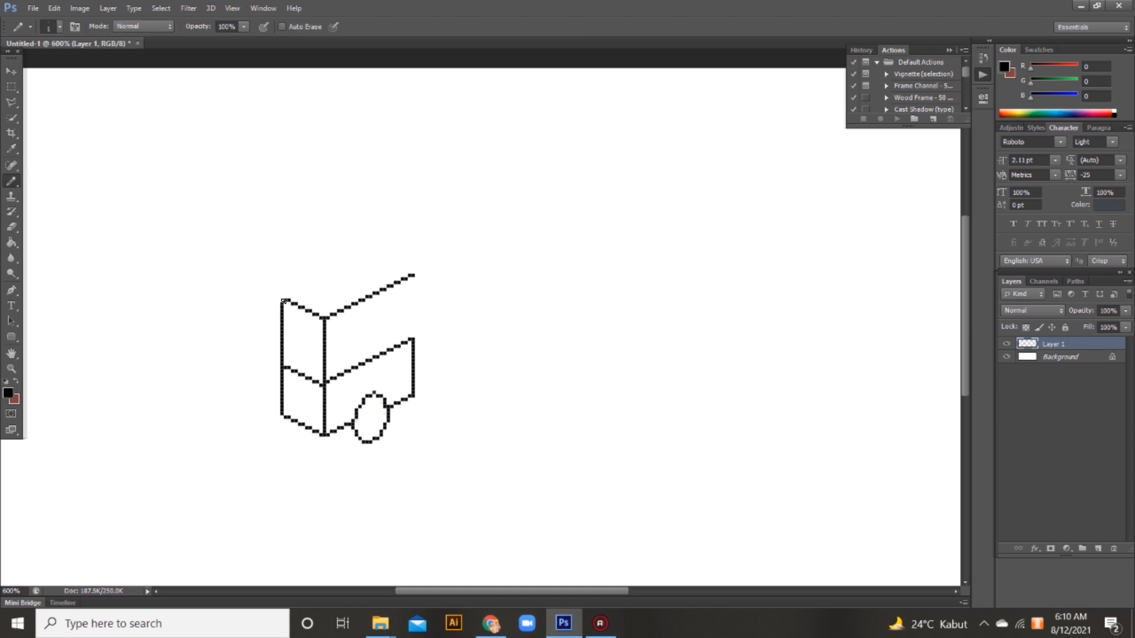
Lasso the roof's long side edge and place a parallel copy at the roof's opposite corner
{"action": "left_click", "coordinate": [11, 102]}
{"action": "left_click", "coordinate": [397, 257]}
{"action": "left_click", "coordinate": [325, 314]}
{"action": "left_click", "coordinate": [326, 325]}
{"action": "left_click", "coordinate": [451, 279]}
{"action": "left_click", "coordinate": [414, 253]}
{"action": "left_click", "coordinate": [398, 257]}
{"action": "left_click", "coordinate": [12, 72]}
{"action": "mouse_move", "coordinate": [383, 311]}
{"action": "left_mouse_down"}
{"action": "mouse_move", "coordinate": [340, 291]}
{"action": "mouse_move", "coordinate": [350, 270]}
{"action": "left_mouse_up"}
{"action": "key", "text": "ctrl+z"}
{"action": "key", "text": "ctrl+d"}
Pencil inner frame lines beside the front posts and sill, and add a double-line post midway along the side
{"action": "left_click", "coordinate": [11, 182]}
{"action": "mouse_move", "coordinate": [290, 304]}
{"action": "left_mouse_down"}
{"action": "mouse_move", "coordinate": [292, 365]}
{"action": "mouse_move", "coordinate": [325, 382]}
{"action": "left_mouse_up"}
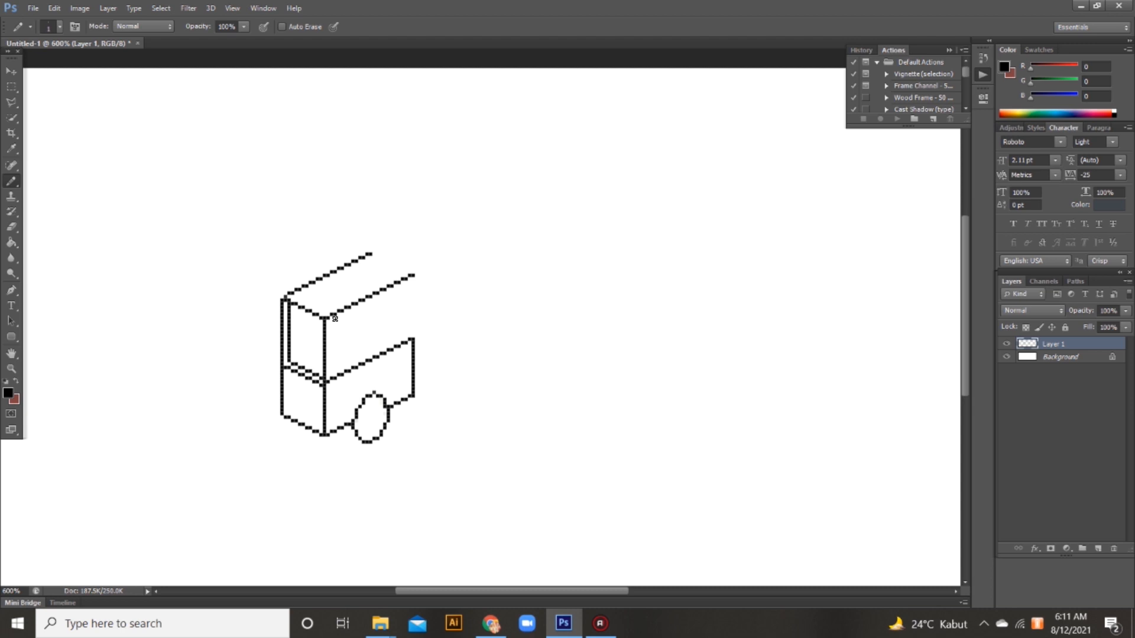
{"action": "left_click_drag", "start_coordinate": [331, 316], "coordinate": [332, 379]}
{"action": "left_click_drag", "start_coordinate": [370, 296], "coordinate": [371, 358]}
{"action": "mouse_move", "coordinate": [376, 293]}
{"action": "left_mouse_down"}
{"action": "mouse_move", "coordinate": [376, 354]}
{"action": "mouse_move", "coordinate": [391, 372]}
{"action": "mouse_move", "coordinate": [367, 380]}
{"action": "mouse_move", "coordinate": [451, 326]}
{"action": "left_mouse_up"}
Copy a piece of the body's top edge to form a double-line handle behind the cart, and close its end
{"action": "left_click", "coordinate": [11, 88]}
{"action": "key", "text": "v"}
{"action": "key", "text": "ctrl+z"}
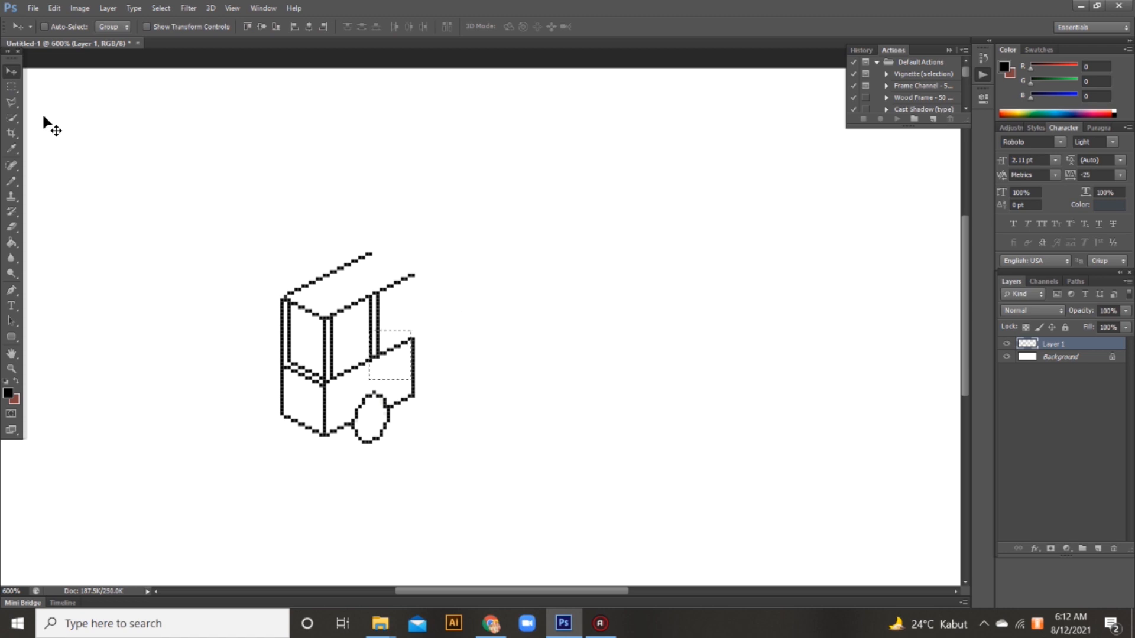
{"action": "left_click", "coordinate": [11, 86]}
{"action": "left_click_drag", "start_coordinate": [358, 317], "coordinate": [342, 294]}
{"action": "left_click_drag", "start_coordinate": [339, 301], "coordinate": [363, 332]}
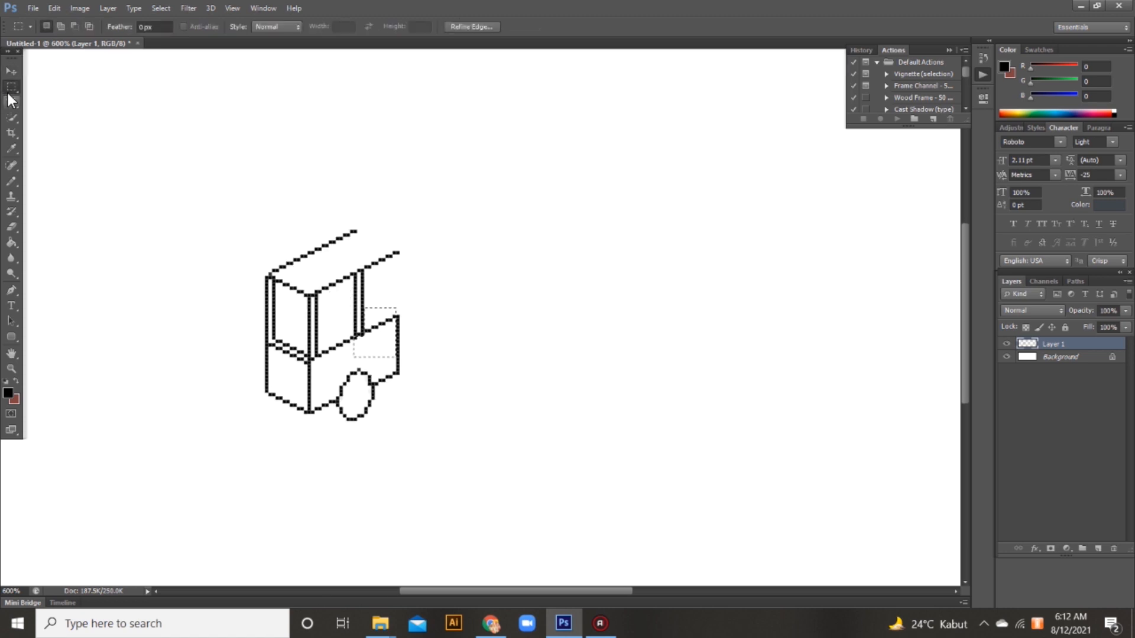
{"action": "key", "text": "v"}
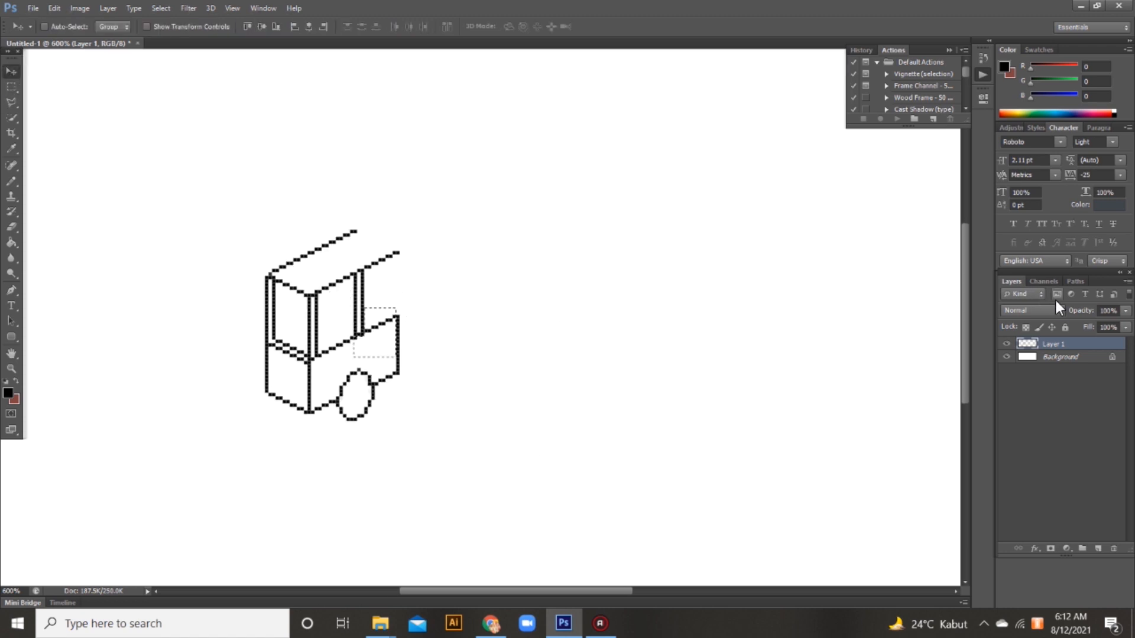
{"action": "left_click", "coordinate": [11, 87]}
{"action": "left_click_drag", "start_coordinate": [339, 311], "coordinate": [364, 376]}
{"action": "left_click", "coordinate": [11, 71]}
{"action": "left_click_drag", "start_coordinate": [391, 320], "coordinate": [418, 311]}
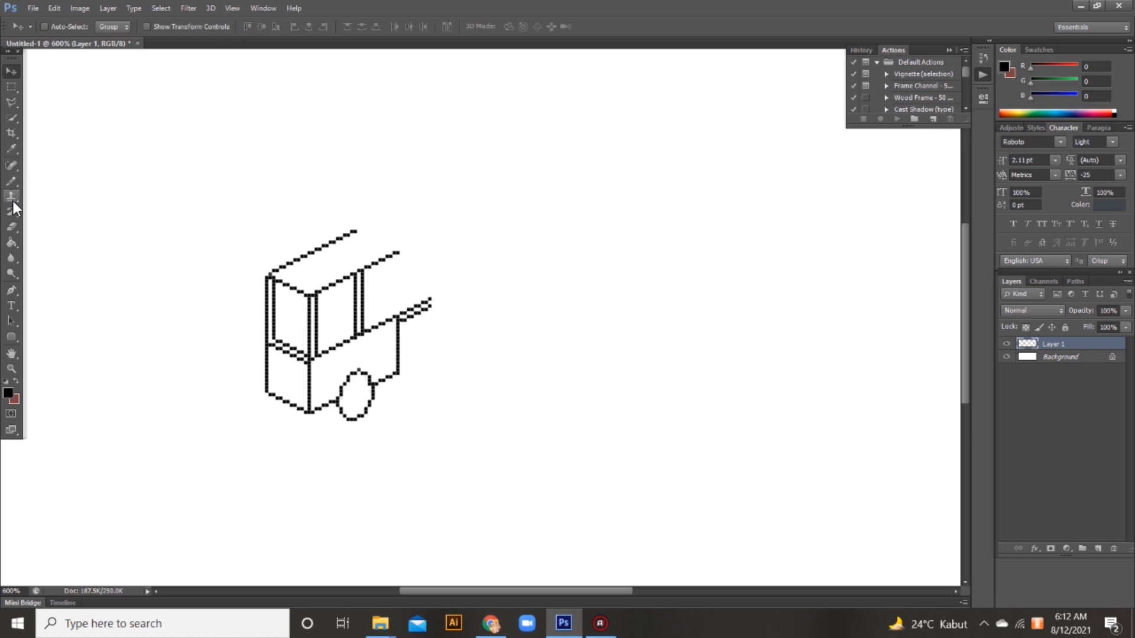
{"action": "left_click", "coordinate": [12, 226]}
{"action": "left_click", "coordinate": [431, 302]}
{"action": "left_click", "coordinate": [11, 181]}
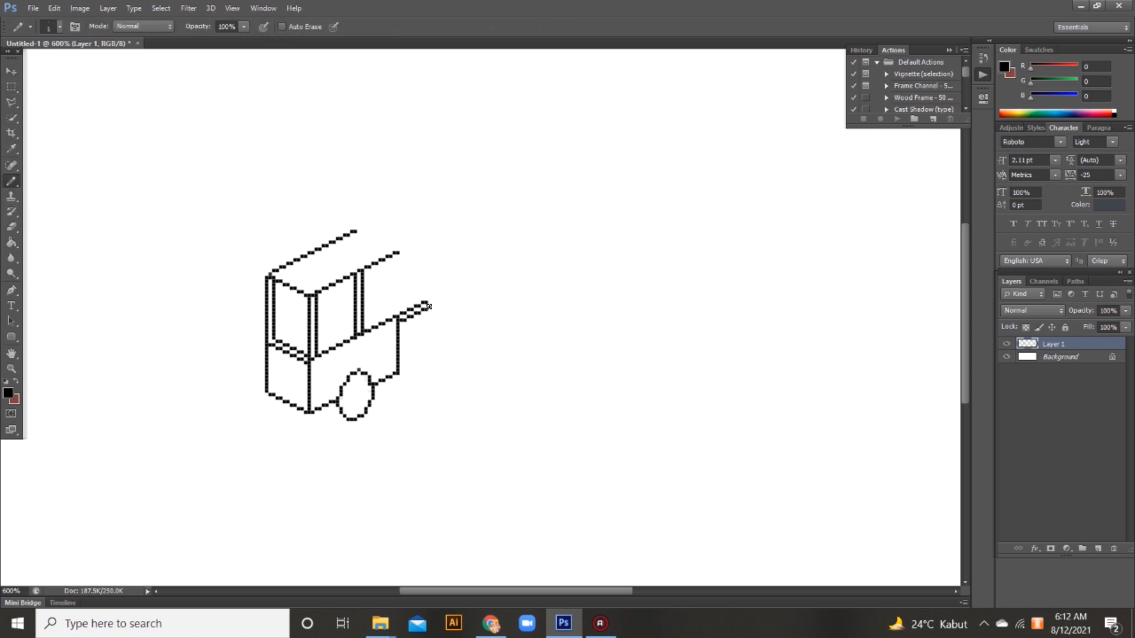
Extend the roof's side edge and close the roof outline at its far end
{"action": "mouse_move", "coordinate": [402, 253]}
{"action": "left_mouse_down"}
{"action": "mouse_move", "coordinate": [415, 247]}
{"action": "mouse_move", "coordinate": [386, 234]}
{"action": "mouse_move", "coordinate": [417, 245]}
{"action": "left_mouse_up"}
{"action": "left_click", "coordinate": [12, 227]}
{"action": "left_click", "coordinate": [11, 181]}
{"action": "key", "text": "ctrl+z"}
Draw a small rounded pot and a box outline on the counter between the cart's posts
{"action": "left_click", "coordinate": [372, 317]}
{"action": "left_click_drag", "start_coordinate": [371, 301], "coordinate": [394, 312]}
{"action": "left_click_drag", "start_coordinate": [320, 327], "coordinate": [344, 318]}
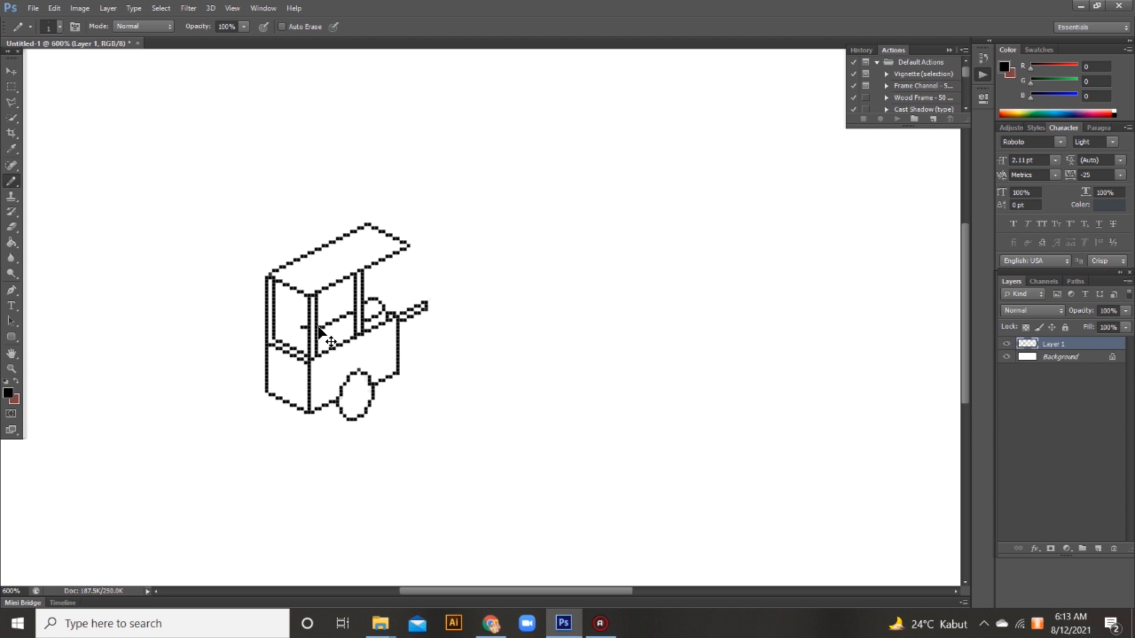
{"action": "left_click_drag", "start_coordinate": [292, 324], "coordinate": [292, 349]}
Draw the wheel's inner rim and hub, and an inset door panel with a knob on the front face
{"action": "left_click_drag", "start_coordinate": [413, 292], "coordinate": [362, 264]}
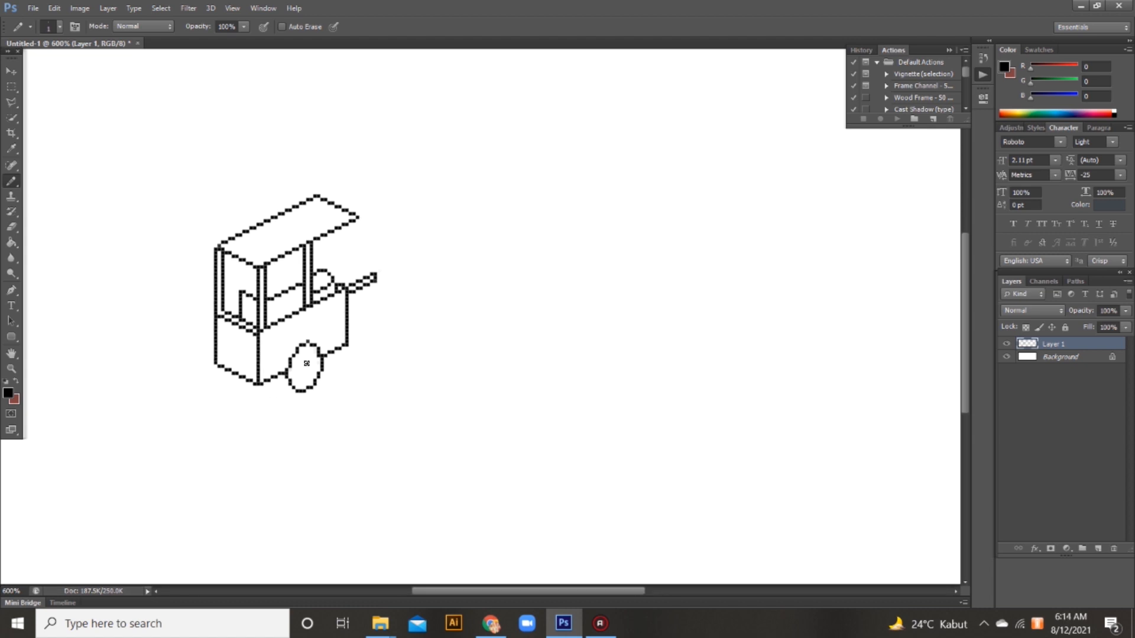
{"action": "mouse_move", "coordinate": [300, 361]}
{"action": "left_mouse_down"}
{"action": "mouse_move", "coordinate": [300, 385]}
{"action": "mouse_move", "coordinate": [316, 377]}
{"action": "mouse_move", "coordinate": [314, 354]}
{"action": "left_mouse_up"}
{"action": "mouse_move", "coordinate": [223, 326]}
{"action": "left_mouse_down"}
{"action": "mouse_move", "coordinate": [224, 360]}
{"action": "mouse_move", "coordinate": [254, 372]}
{"action": "mouse_move", "coordinate": [248, 335]}
{"action": "mouse_move", "coordinate": [225, 328]}
{"action": "left_mouse_up"}
{"action": "key", "text": "ctrl+z"}
{"action": "key", "text": "ctrl+z"}
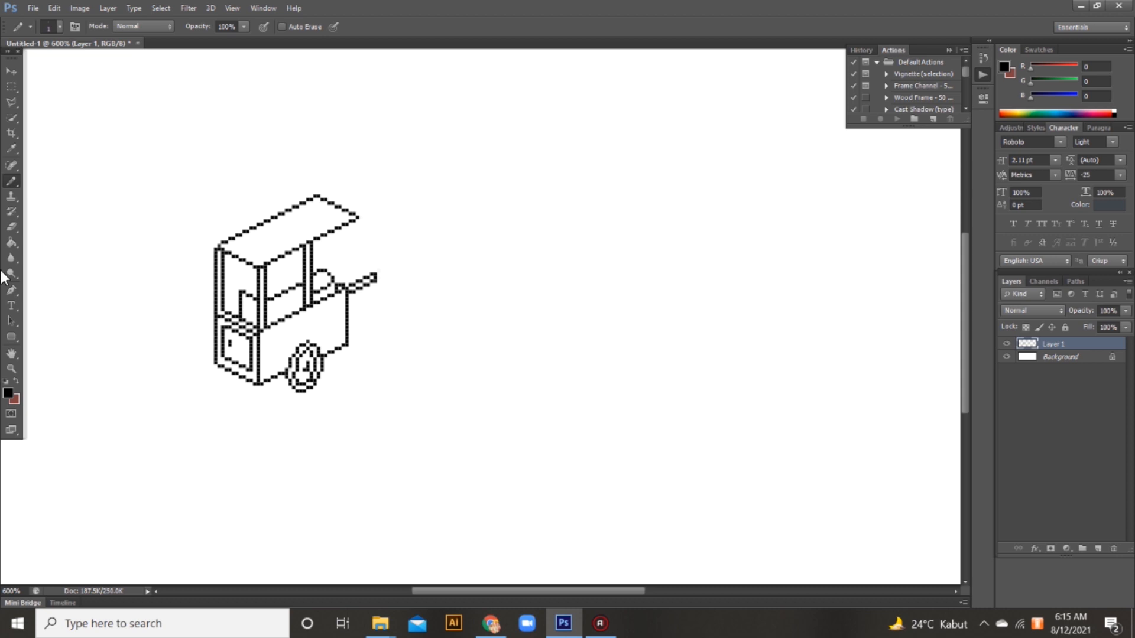
Lasso the roof's long back edge and nudge it slightly upward and outward
{"action": "key", "text": "l"}
{"action": "left_click", "coordinate": [307, 206]}
{"action": "left_click", "coordinate": [217, 246]}
{"action": "left_click", "coordinate": [197, 199]}
{"action": "left_click", "coordinate": [313, 169]}
{"action": "left_click", "coordinate": [319, 202]}
{"action": "left_click", "coordinate": [307, 207]}
{"action": "left_click", "coordinate": [11, 71]}
{"action": "left_click_drag", "start_coordinate": [245, 220], "coordinate": [242, 220]}
{"action": "key", "text": "ctrl+d"}
{"action": "key", "text": "b"}
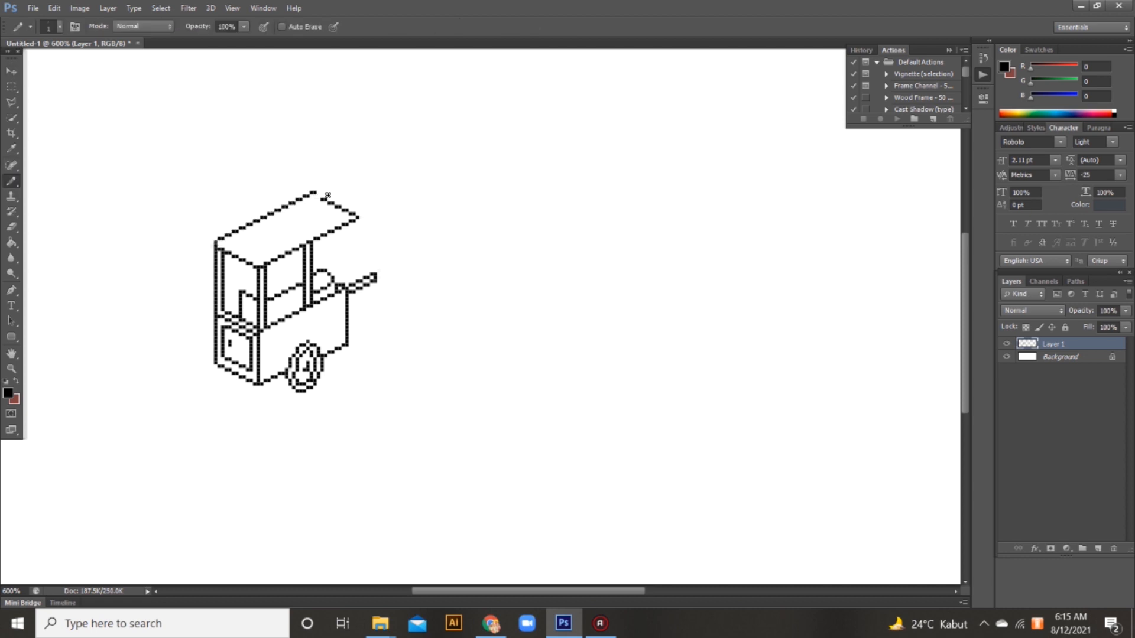
Lasso the roof's short far edge and shift it to meet the raised back edge
{"action": "left_click", "coordinate": [12, 102]}
{"action": "left_click", "coordinate": [318, 196]}
{"action": "left_click", "coordinate": [318, 204]}
{"action": "left_click", "coordinate": [358, 220]}
{"action": "left_click", "coordinate": [365, 187]}
{"action": "left_click", "coordinate": [336, 176]}
{"action": "left_click", "coordinate": [318, 195]}
{"action": "left_click", "coordinate": [11, 71]}
{"action": "left_click_drag", "start_coordinate": [334, 208], "coordinate": [329, 202]}
{"action": "key", "text": "ctrl+d"}
{"action": "key", "text": "b"}
Draw second lines along the roof's front and side edges to give the roof thickness
{"action": "left_click_drag", "start_coordinate": [239, 251], "coordinate": [250, 257]}
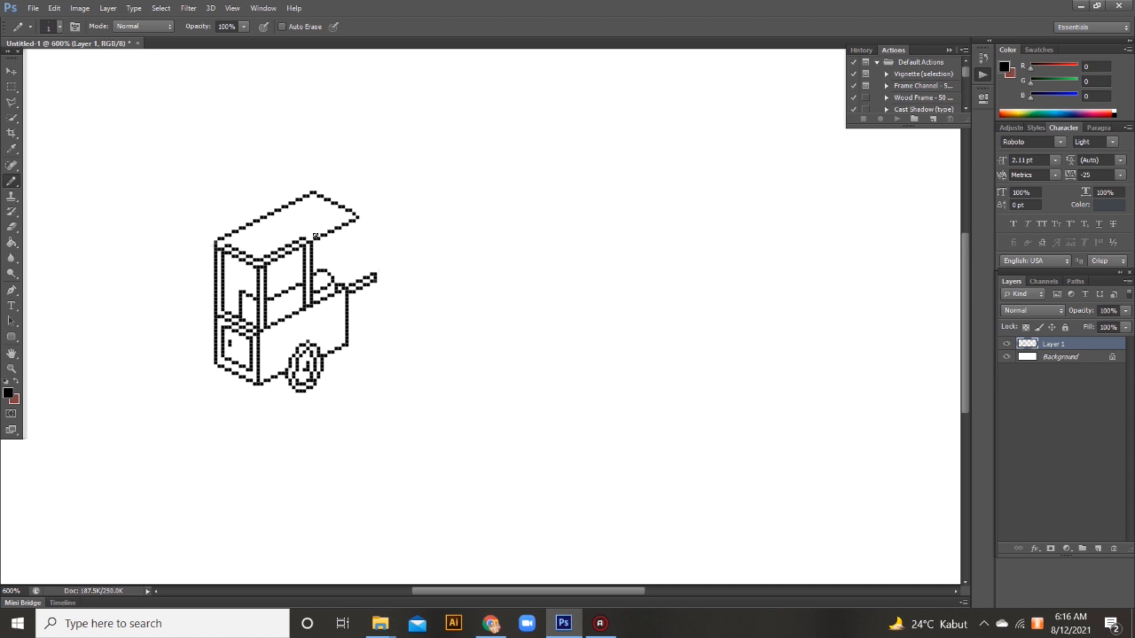
{"action": "left_click_drag", "start_coordinate": [330, 227], "coordinate": [345, 221]}
Draw a small stool with jagged leg bottoms and a rounded seat in front of the cart
{"action": "left_click_drag", "start_coordinate": [294, 339], "coordinate": [451, 314]}
{"action": "mouse_move", "coordinate": [210, 308]}
{"action": "left_mouse_down"}
{"action": "mouse_move", "coordinate": [212, 359]}
{"action": "mouse_move", "coordinate": [220, 364]}
{"action": "mouse_move", "coordinate": [219, 348]}
{"action": "mouse_move", "coordinate": [241, 377]}
{"action": "left_mouse_up"}
{"action": "key", "text": "ctrl+z"}
{"action": "key", "text": "ctrl+z"}
{"action": "left_click_drag", "start_coordinate": [221, 354], "coordinate": [235, 358]}
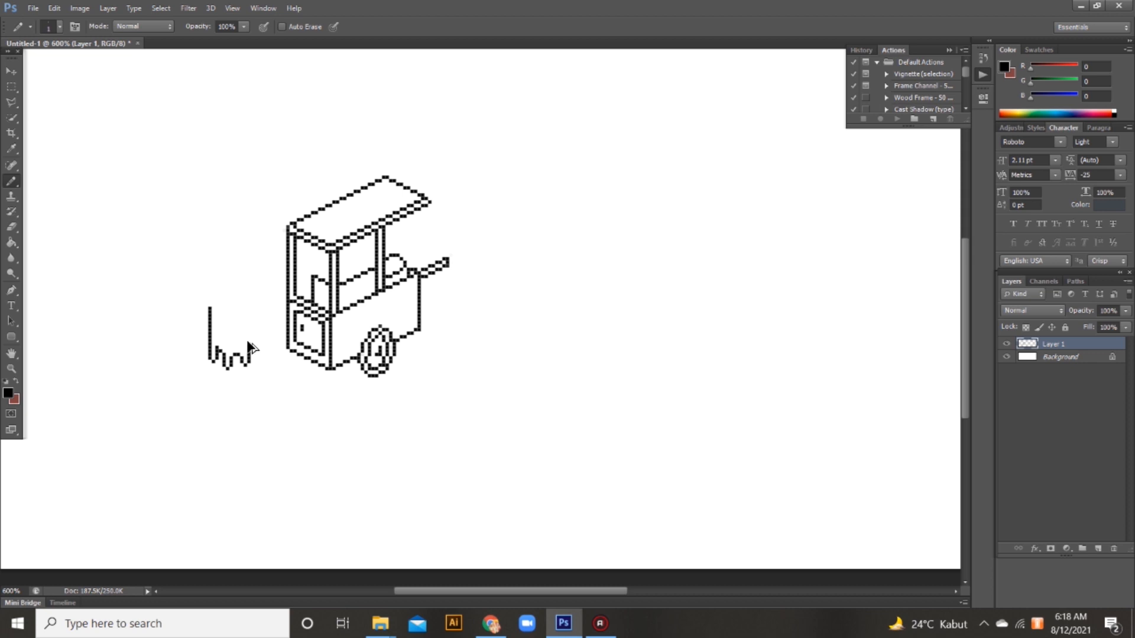
{"action": "key", "text": "ctrl+z"}
{"action": "mouse_move", "coordinate": [247, 346]}
{"action": "left_mouse_down"}
{"action": "mouse_move", "coordinate": [248, 315]}
{"action": "mouse_move", "coordinate": [248, 328]}
{"action": "left_mouse_up"}
{"action": "key", "text": "ctrl+z"}
{"action": "key", "text": "ctrl+z"}
{"action": "left_click", "coordinate": [225, 325]}
Erase the stray line above the stool, reshape its seat outline and draw the inner leg lines
{"action": "key", "text": "e"}
{"action": "left_click_drag", "start_coordinate": [210, 305], "coordinate": [211, 329]}
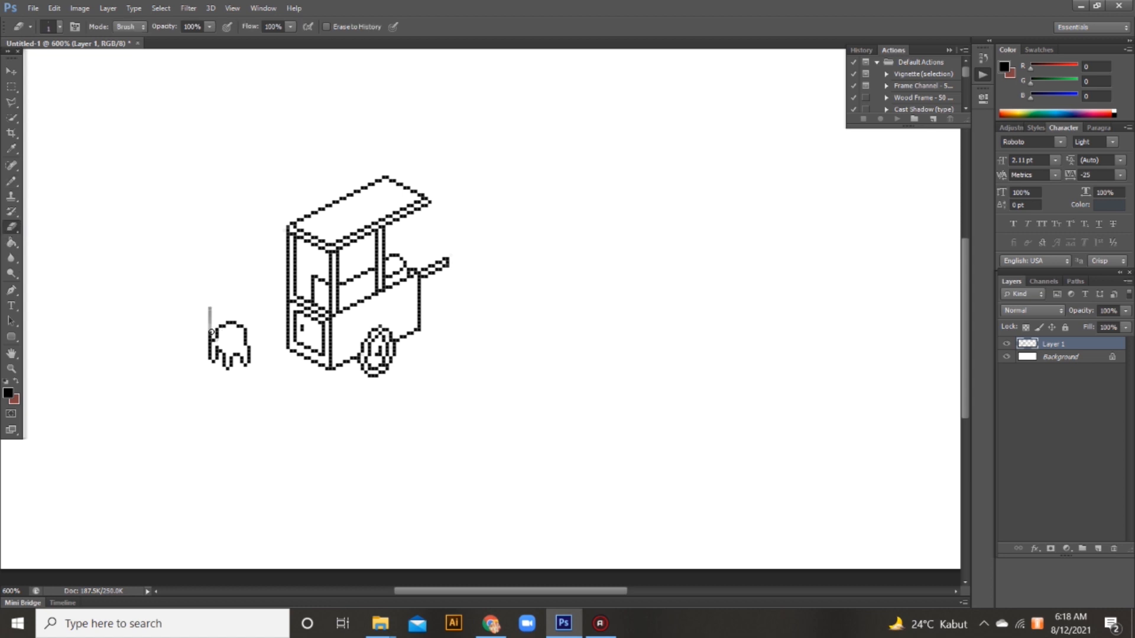
{"action": "left_click", "coordinate": [11, 87]}
{"action": "left_click_drag", "start_coordinate": [226, 343], "coordinate": [214, 329]}
{"action": "key", "text": "b"}
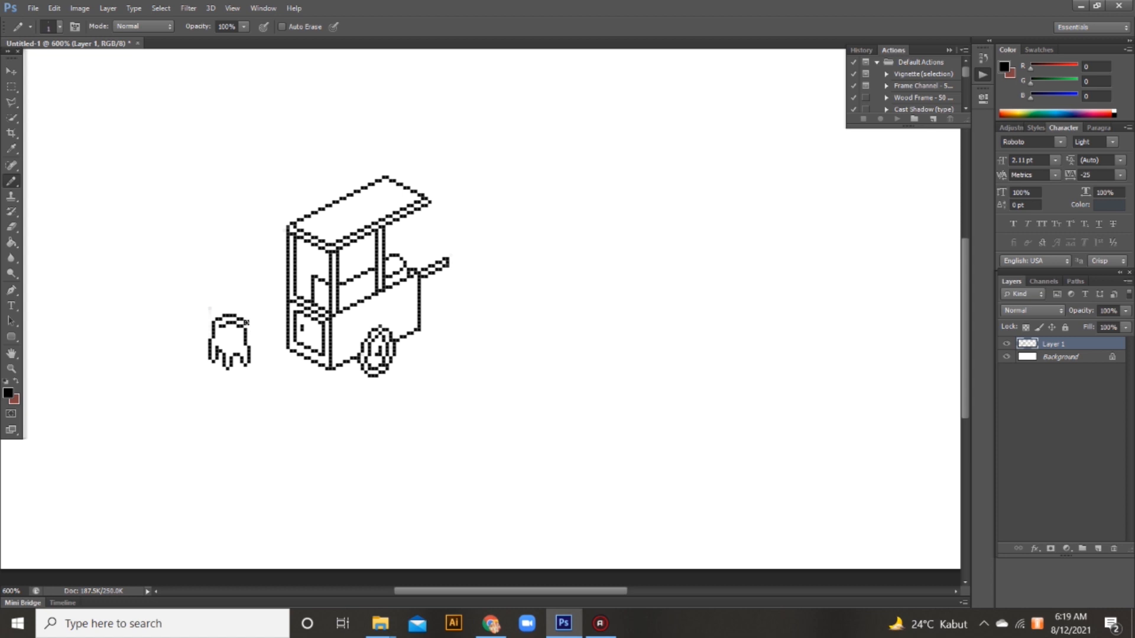
{"action": "left_click", "coordinate": [11, 226]}
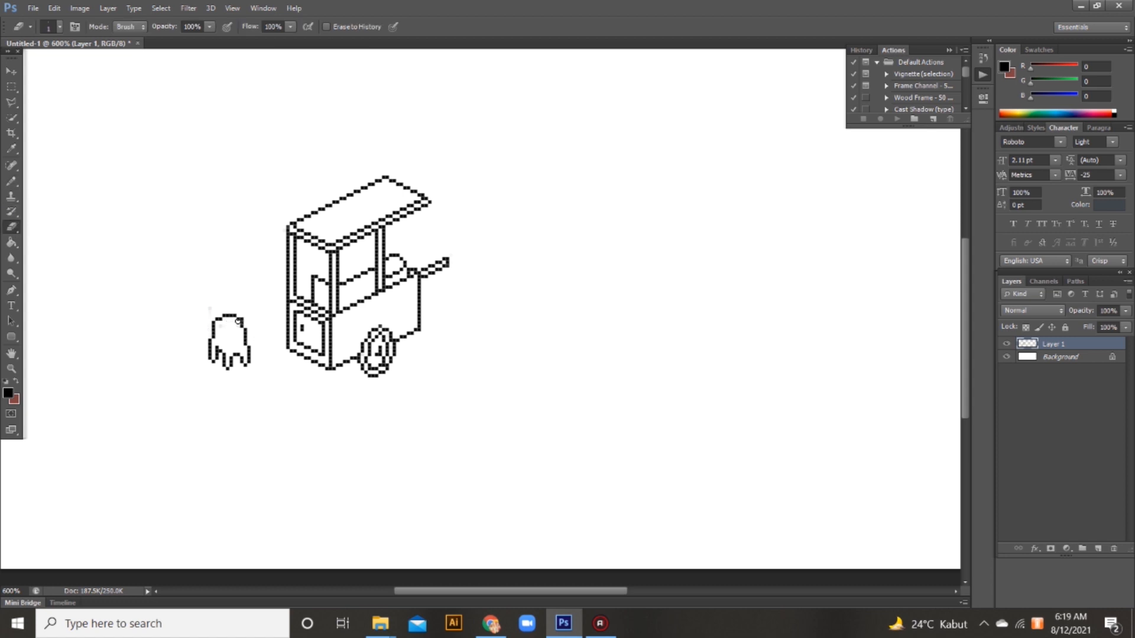
{"action": "key", "text": "b"}
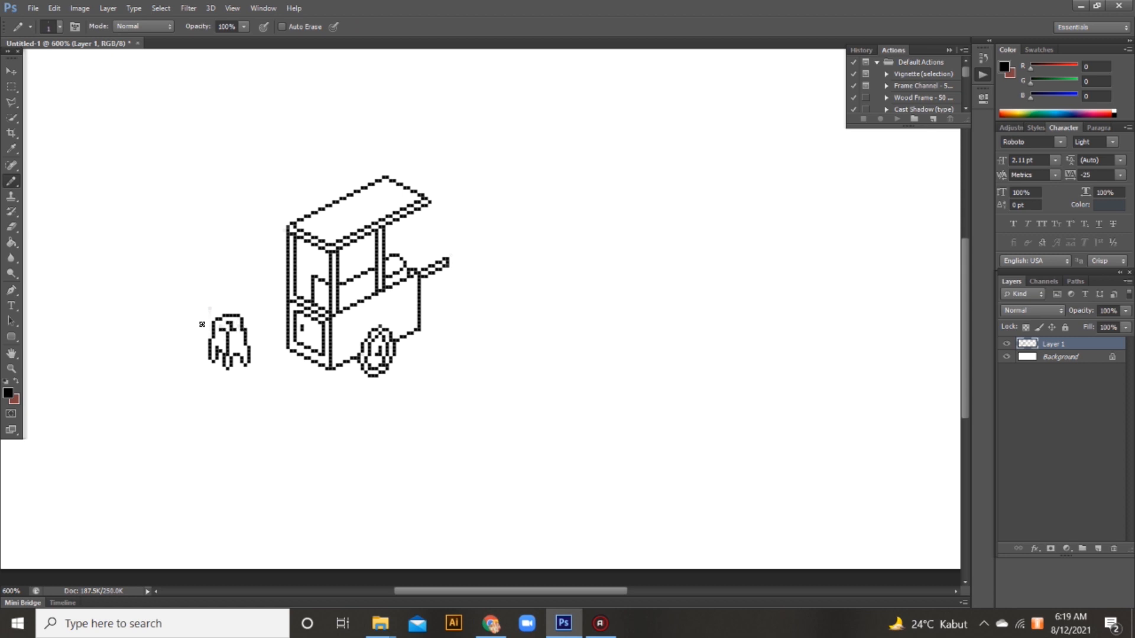
Select the stool and move it closer to the cart and slightly higher
{"action": "left_click", "coordinate": [11, 71]}
{"action": "left_click", "coordinate": [11, 87]}
{"action": "left_click_drag", "start_coordinate": [199, 408], "coordinate": [266, 299]}
{"action": "key", "text": "v"}
{"action": "left_click_drag", "start_coordinate": [233, 335], "coordinate": [254, 318]}
{"action": "key", "text": "ctrl+d"}
Duplicate the stool and place the copy diagonally below the original, farther from the cart
{"action": "key", "text": "ctrl+minus"}
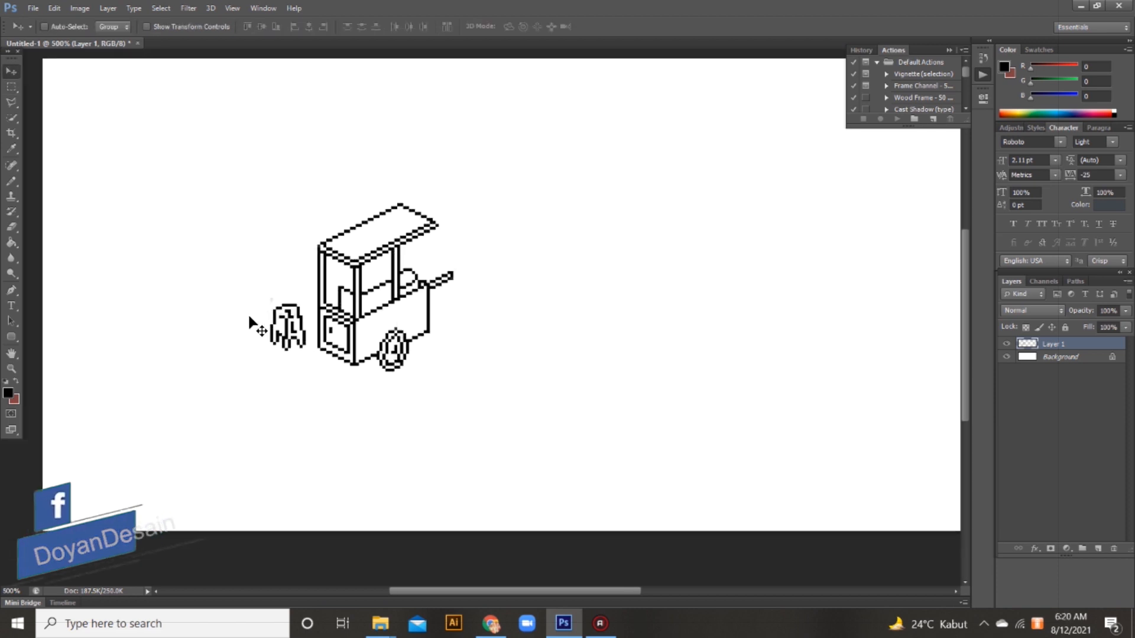
{"action": "left_click_drag", "start_coordinate": [342, 287], "coordinate": [309, 303]}
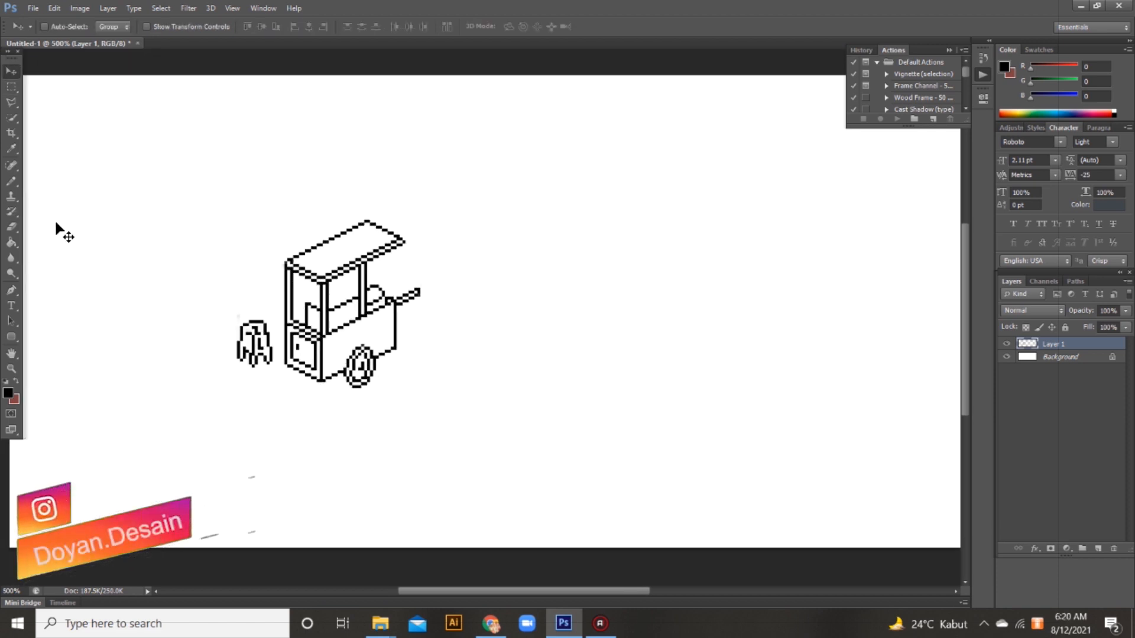
{"action": "key", "text": "m"}
{"action": "mouse_move", "coordinate": [208, 291]}
{"action": "left_mouse_down"}
{"action": "mouse_move", "coordinate": [258, 370]}
{"action": "mouse_move", "coordinate": [275, 335]}
{"action": "mouse_move", "coordinate": [192, 359]}
{"action": "left_mouse_up"}
{"action": "key", "text": "v"}
{"action": "key", "text": "alt"}
{"action": "key", "text": "ctrl+d"}
Draw a slanted ground shadow outline beneath the cart with the Pencil
{"action": "left_click_drag", "start_coordinate": [432, 289], "coordinate": [396, 297]}
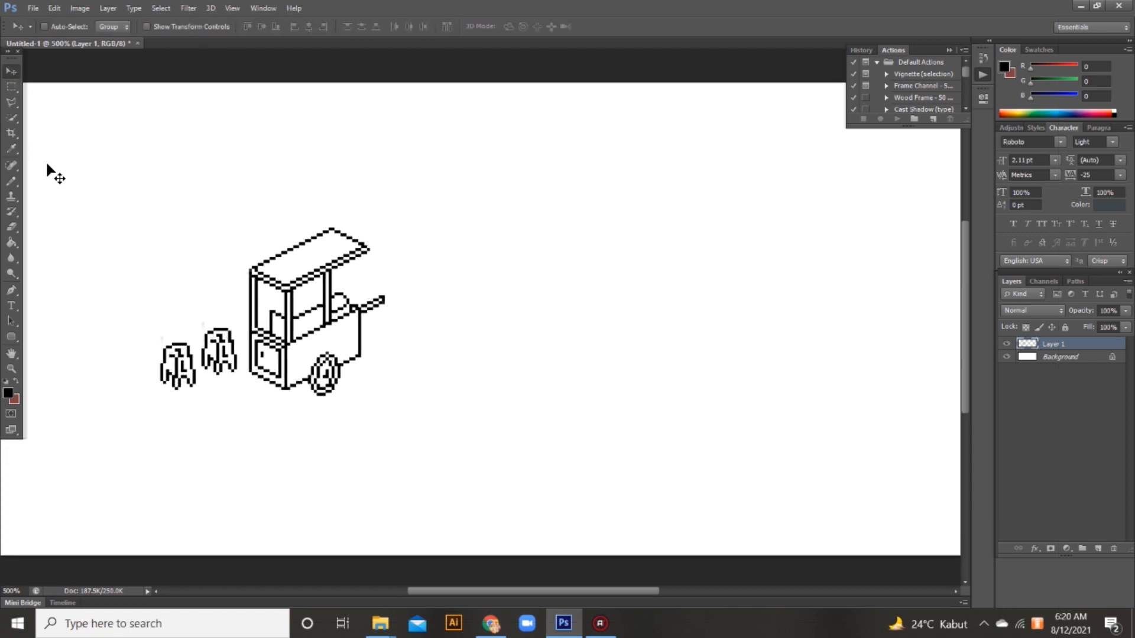
{"action": "left_click", "coordinate": [10, 181]}
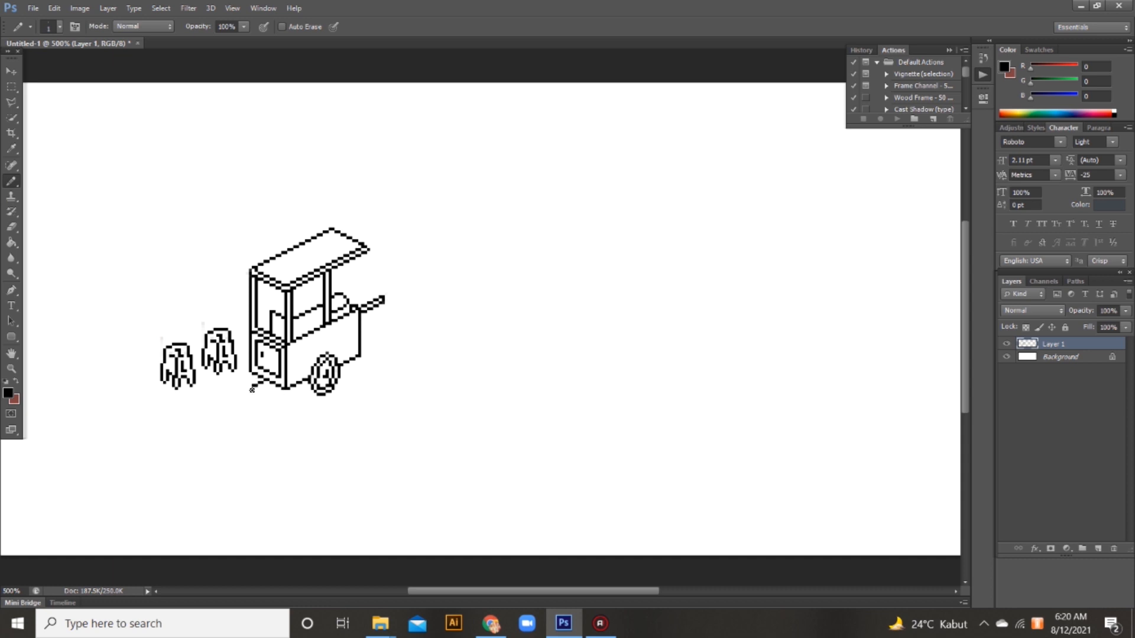
{"action": "left_click_drag", "start_coordinate": [254, 394], "coordinate": [266, 398]}
{"action": "left_click_drag", "start_coordinate": [289, 406], "coordinate": [301, 399]}
Duplicate the cart's handle behind the original one and clean up the overlapping pixels
{"action": "key", "text": "m"}
{"action": "mouse_move", "coordinate": [432, 255]}
{"action": "left_mouse_down"}
{"action": "mouse_move", "coordinate": [360, 337]}
{"action": "mouse_move", "coordinate": [366, 295]}
{"action": "left_mouse_up"}
{"action": "left_click", "coordinate": [12, 70]}
{"action": "key", "text": "e"}
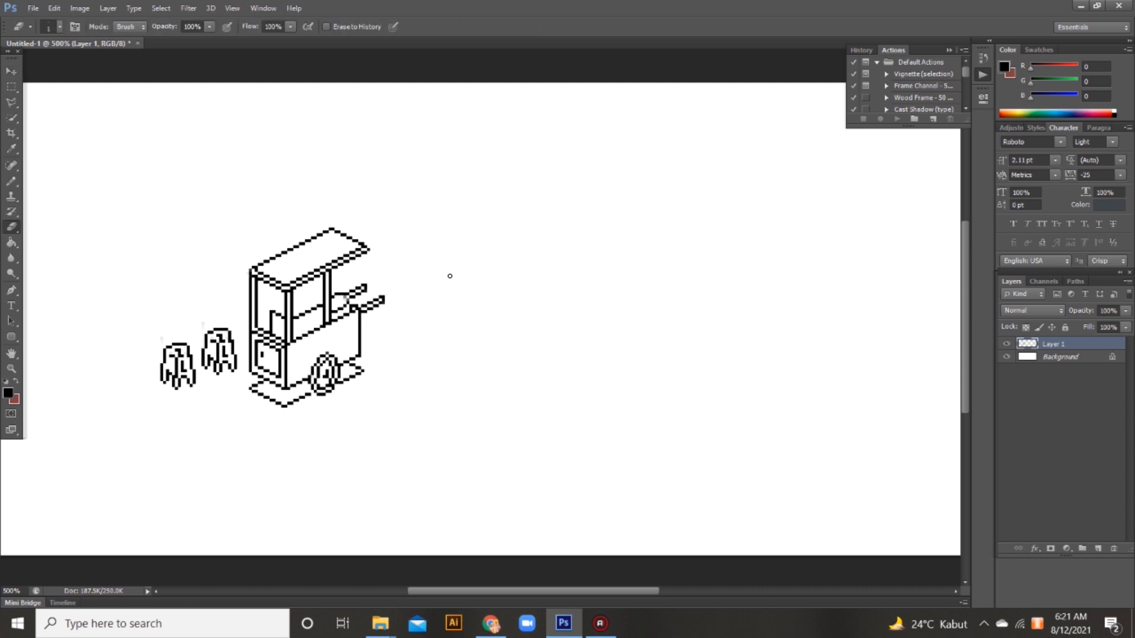
Paint the cart body light grey (RGB 185, 185, 185) with a 2 px Pencil on a new layer below the outline
{"action": "left_click", "coordinate": [11, 181]}
{"action": "left_click", "coordinate": [16, 381]}
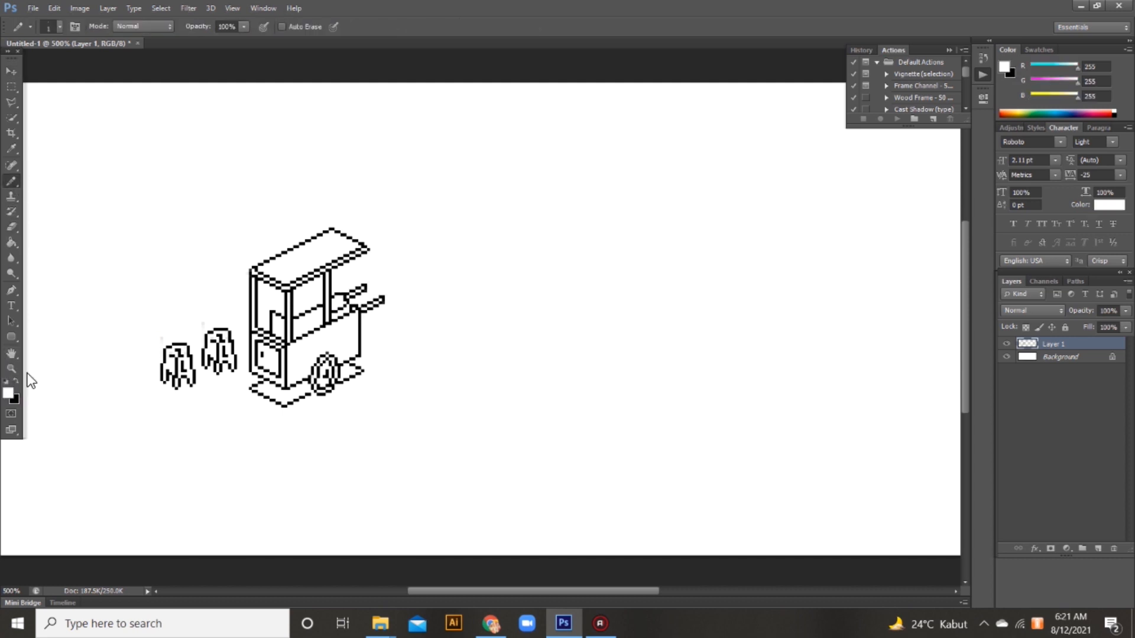
{"action": "left_click", "coordinate": [11, 71]}
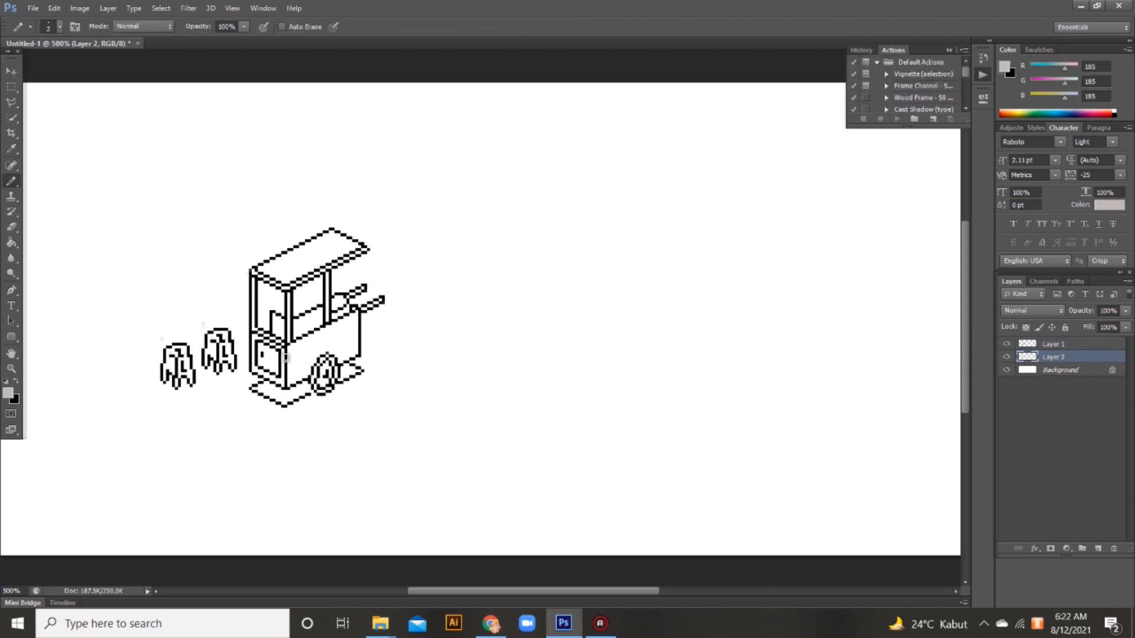
{"action": "mouse_move", "coordinate": [286, 358]}
{"action": "left_mouse_down"}
{"action": "mouse_move", "coordinate": [355, 312]}
{"action": "mouse_move", "coordinate": [340, 359]}
{"action": "mouse_move", "coordinate": [294, 380]}
{"action": "mouse_move", "coordinate": [268, 376]}
{"action": "mouse_move", "coordinate": [255, 357]}
{"action": "mouse_move", "coordinate": [281, 348]}
{"action": "mouse_move", "coordinate": [280, 365]}
{"action": "mouse_move", "coordinate": [315, 354]}
{"action": "mouse_move", "coordinate": [284, 375]}
{"action": "mouse_move", "coordinate": [304, 371]}
{"action": "mouse_move", "coordinate": [360, 321]}
{"action": "mouse_move", "coordinate": [341, 357]}
{"action": "left_mouse_up"}
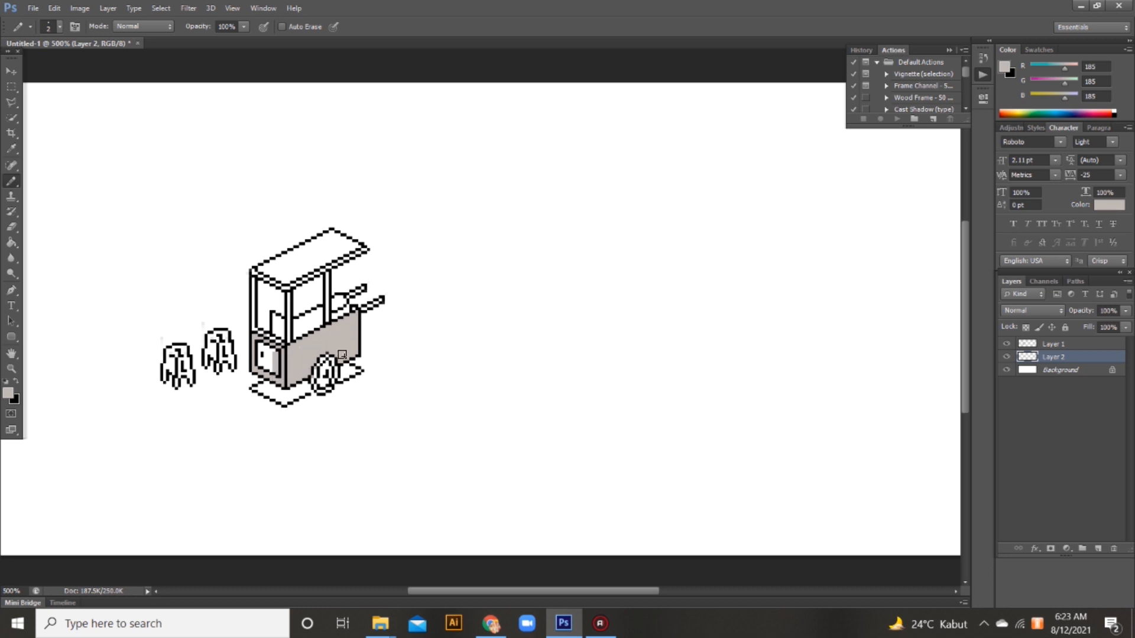
Paint the cart's front door panel and lower corner edge blue (RGB 68, 129, 158) with a 1 px Pencil
{"action": "left_click", "coordinate": [9, 394]}
{"action": "left_click", "coordinate": [572, 234]}
{"action": "left_click", "coordinate": [493, 224]}
{"action": "left_click", "coordinate": [690, 161]}
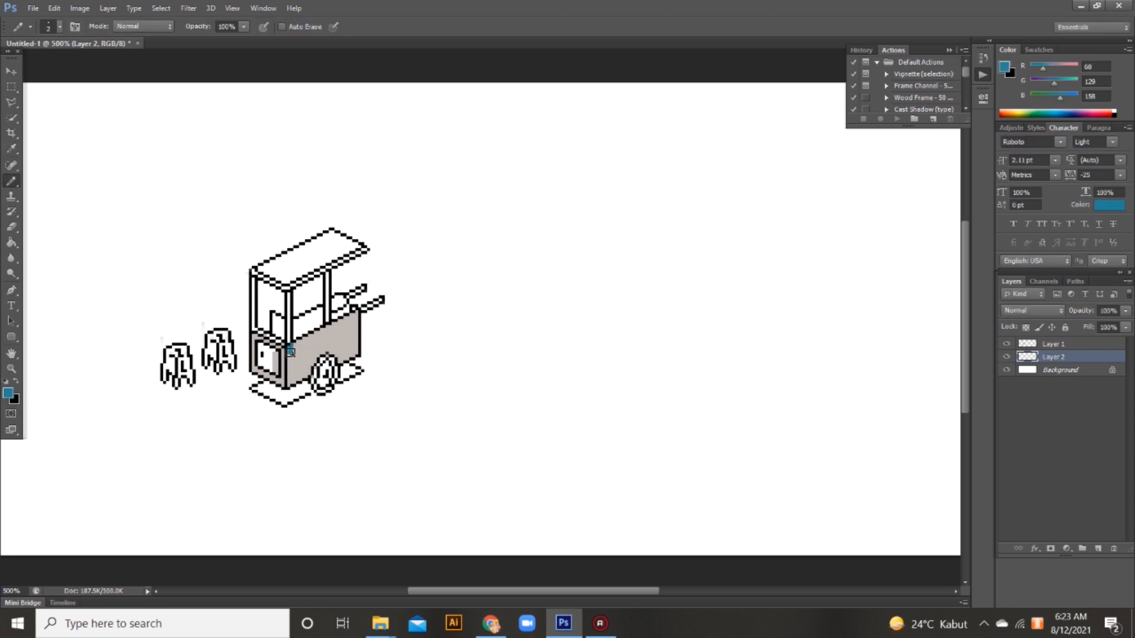
{"action": "right_click", "coordinate": [337, 337]}
{"action": "type", "text": "1"}
{"action": "left_click_drag", "start_coordinate": [288, 346], "coordinate": [288, 388]}
{"action": "right_click", "coordinate": [293, 388]}
{"action": "mouse_move", "coordinate": [265, 352]}
{"action": "left_mouse_down"}
{"action": "mouse_move", "coordinate": [275, 369]}
{"action": "mouse_move", "coordinate": [268, 357]}
{"action": "left_mouse_up"}
Paint the canopy posts and the cart's handles in the same blue
{"action": "right_click", "coordinate": [335, 330]}
{"action": "left_click_drag", "start_coordinate": [349, 358], "coordinate": [344, 358]}
{"action": "left_click_drag", "start_coordinate": [289, 293], "coordinate": [289, 340]}
{"action": "left_click_drag", "start_coordinate": [255, 290], "coordinate": [275, 341]}
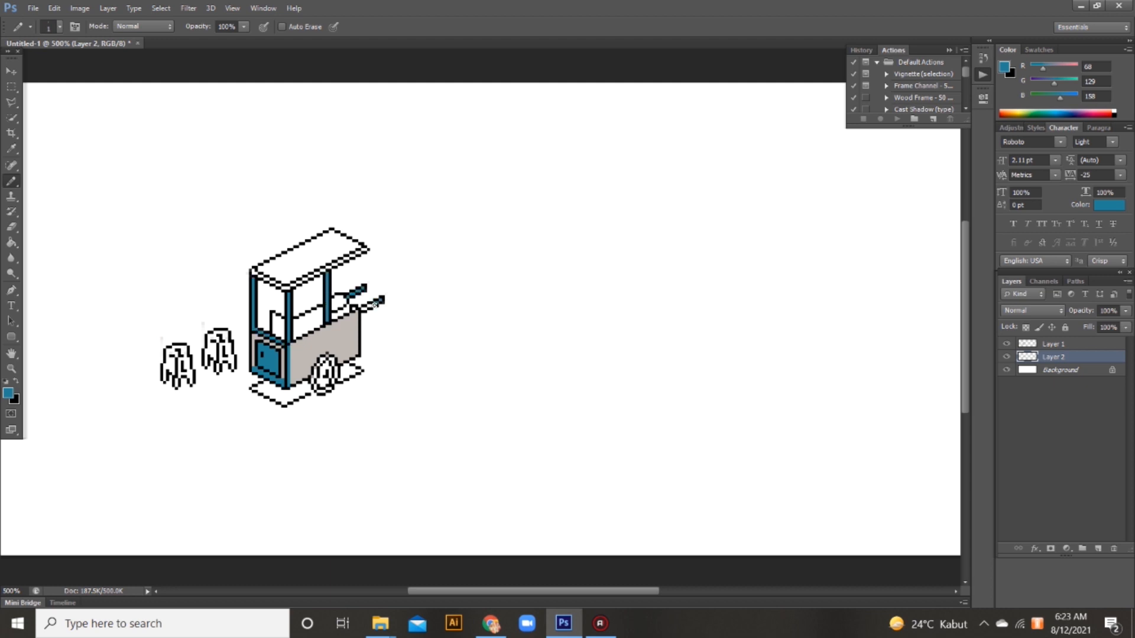
{"action": "left_click", "coordinate": [8, 393]}
{"action": "left_click", "coordinate": [407, 235]}
{"action": "left_click", "coordinate": [673, 161]}
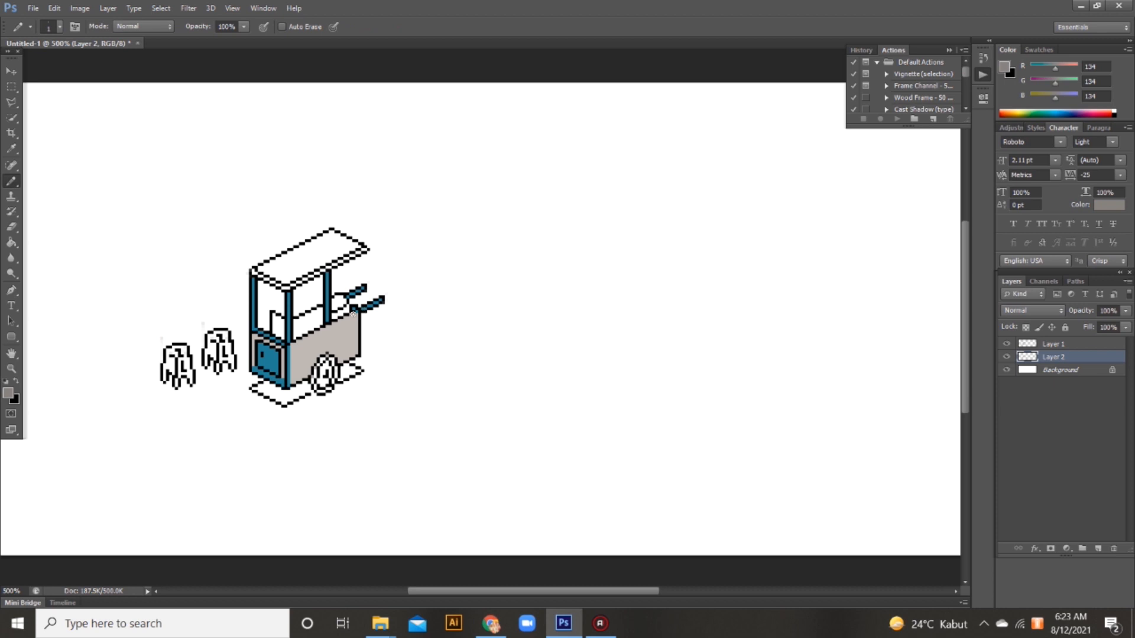
Paint the glass panes of the display case light blue (RGB 219, 244, 255), finishing the edges with a 2 px Pencil
{"action": "left_click", "coordinate": [8, 393]}
{"action": "left_click", "coordinate": [427, 170]}
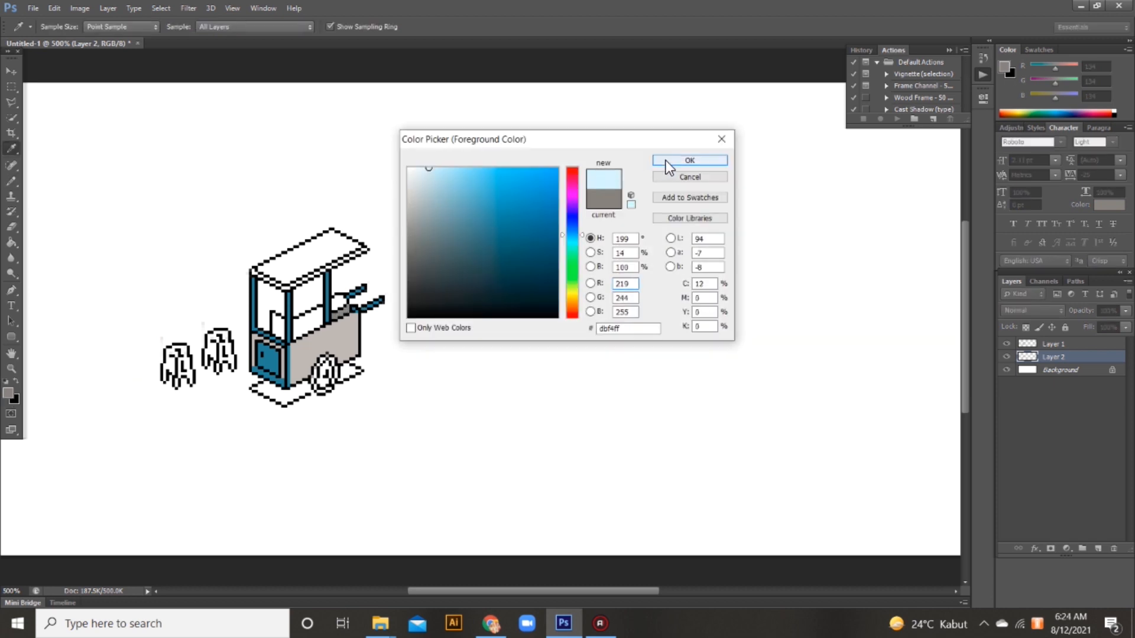
{"action": "left_click", "coordinate": [673, 161]}
{"action": "right_click", "coordinate": [299, 308]}
{"action": "type", "text": "10"}
{"action": "left_click", "coordinate": [309, 302]}
{"action": "right_click", "coordinate": [314, 316]}
{"action": "type", "text": "2"}
{"action": "key", "text": "Return"}
{"action": "mouse_move", "coordinate": [300, 321]}
{"action": "left_mouse_down"}
{"action": "mouse_move", "coordinate": [296, 337]}
{"action": "mouse_move", "coordinate": [319, 322]}
{"action": "mouse_move", "coordinate": [319, 282]}
{"action": "mouse_move", "coordinate": [277, 295]}
{"action": "mouse_move", "coordinate": [262, 317]}
{"action": "mouse_move", "coordinate": [268, 296]}
{"action": "left_mouse_up"}
Paint the food heap behind the glass pale yellow (RGB 239, 220, 162) with a 1 px Pencil and shade it with RGB 207, 189, 134
{"action": "left_click", "coordinate": [9, 393]}
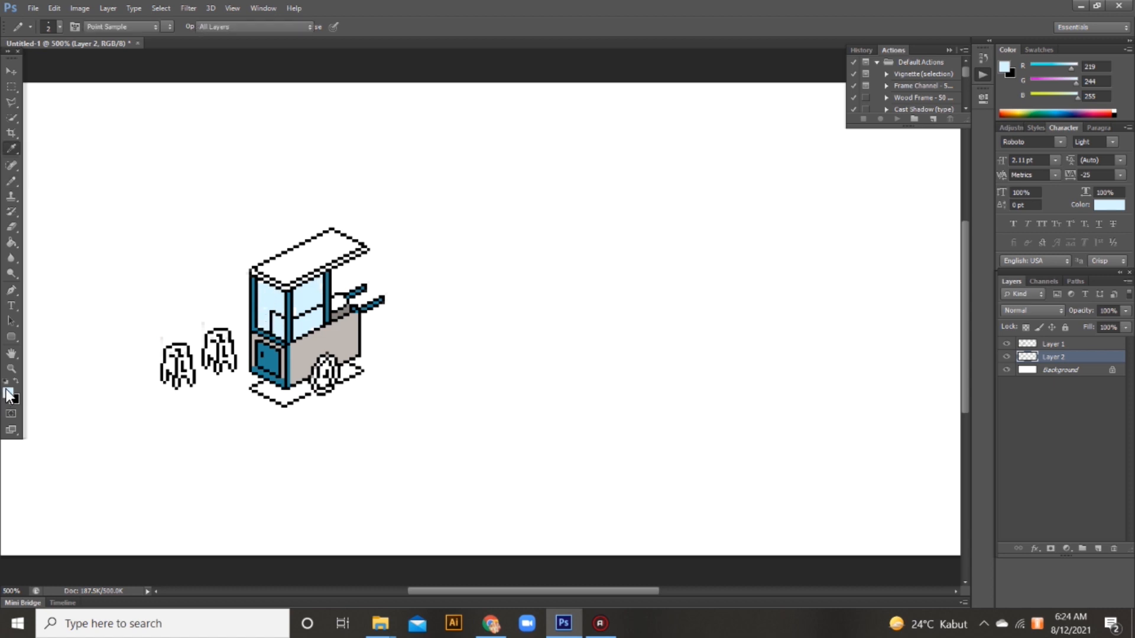
{"action": "left_click", "coordinate": [572, 291]}
{"action": "left_click", "coordinate": [468, 180]}
{"action": "left_click", "coordinate": [572, 299]}
{"action": "left_click", "coordinate": [454, 180]}
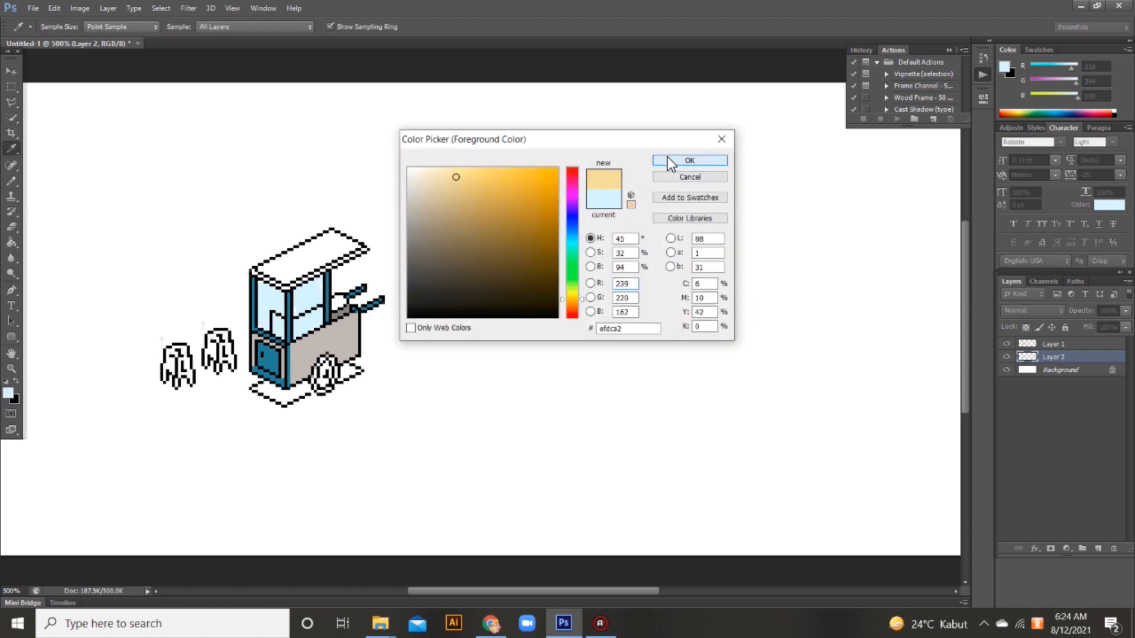
{"action": "left_click", "coordinate": [689, 160]}
{"action": "right_click", "coordinate": [318, 310]}
{"action": "left_click", "coordinate": [309, 309]}
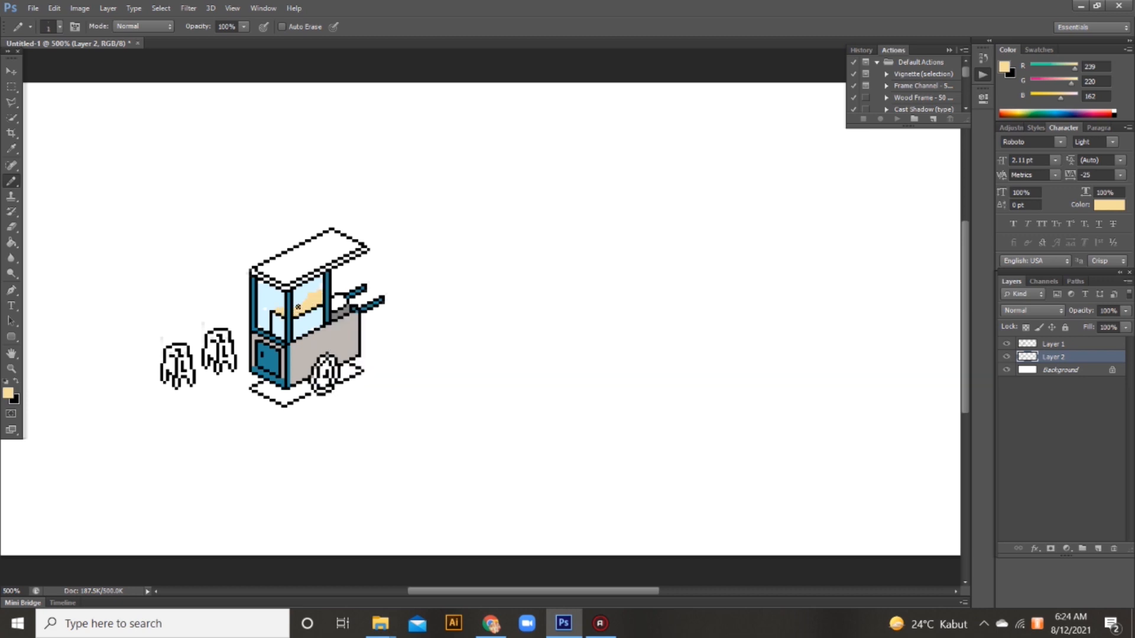
{"action": "left_click", "coordinate": [9, 393]}
{"action": "left_click", "coordinate": [459, 190]}
{"action": "left_click", "coordinate": [689, 160]}
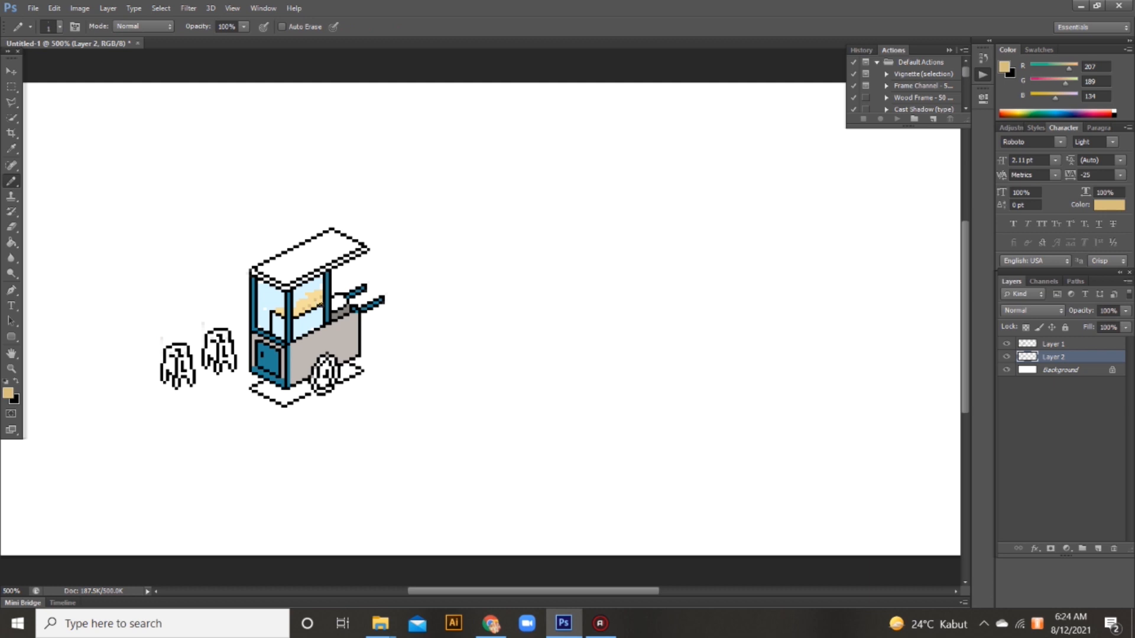
Add golden yellow (RGB 242, 197, 60) and dark ochre (RGB 194, 152, 26) pixels to the food heap
{"action": "left_click", "coordinate": [8, 394]}
{"action": "left_click", "coordinate": [494, 179]}
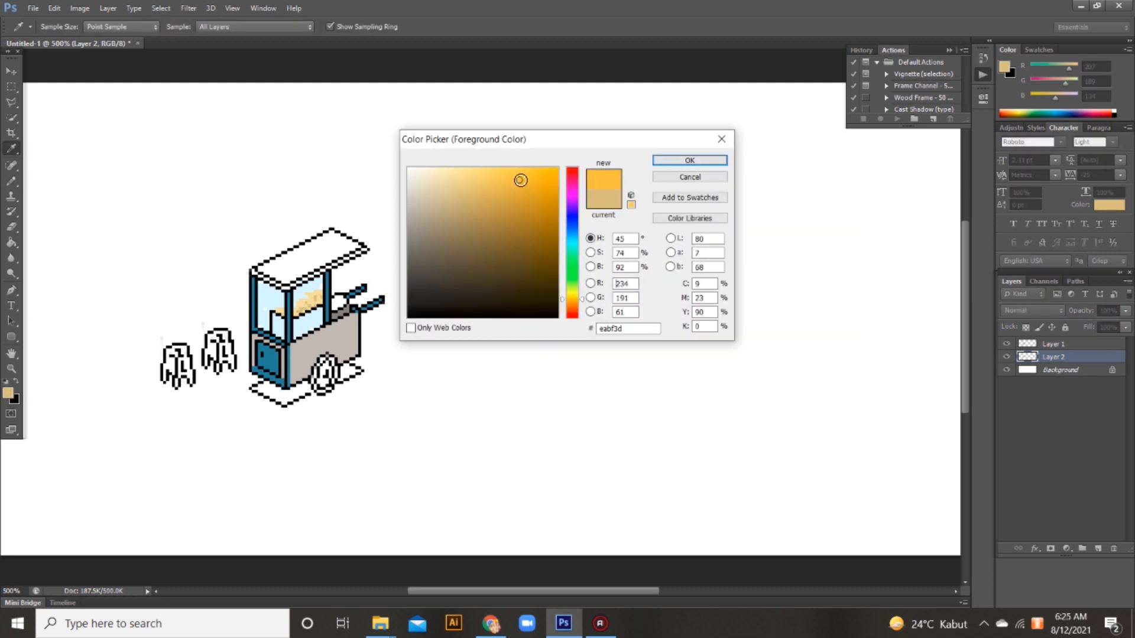
{"action": "left_click", "coordinate": [689, 160]}
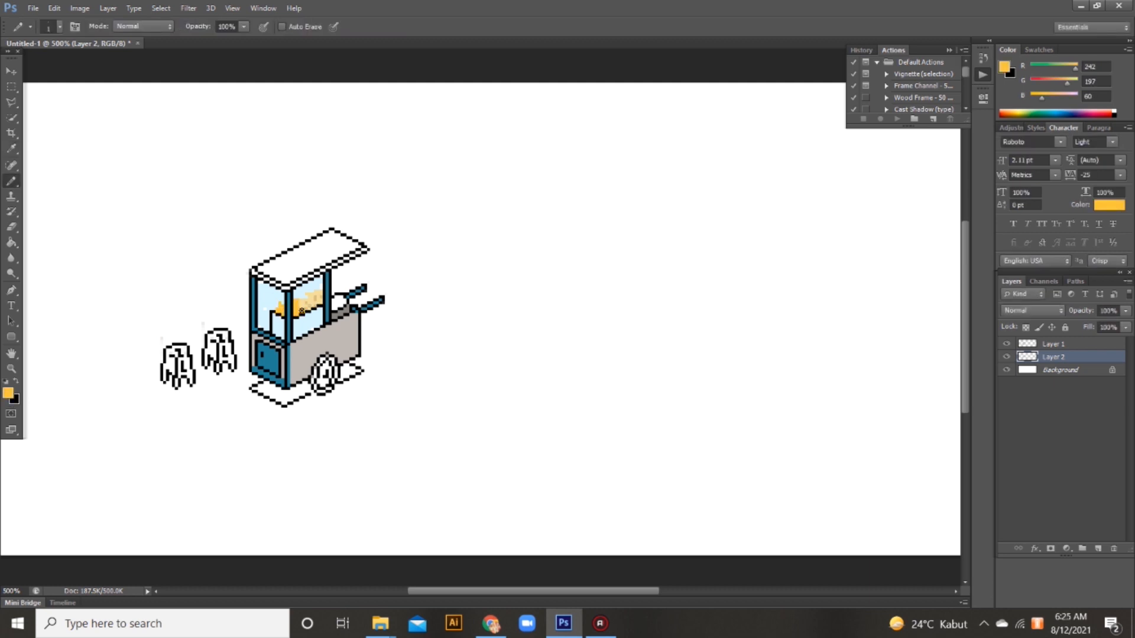
{"action": "left_click", "coordinate": [8, 393]}
{"action": "left_click", "coordinate": [537, 200]}
{"action": "left_click", "coordinate": [689, 160]}
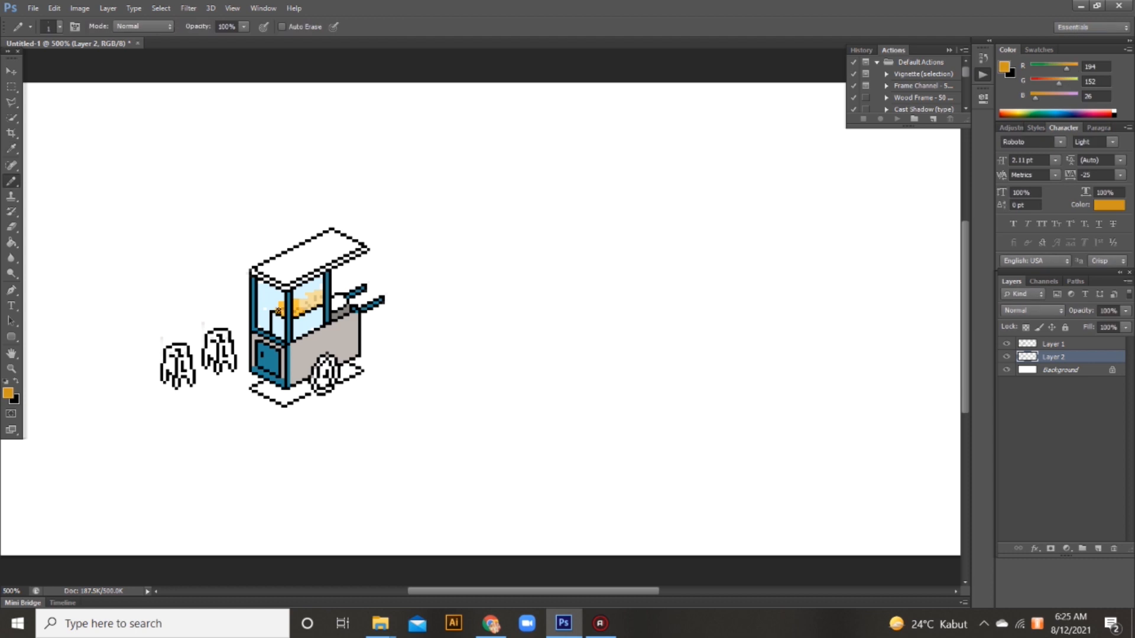
Add cream highlights (RGB 255, 243, 205) to the food heap
{"action": "left_click", "coordinate": [8, 393]}
{"action": "left_click", "coordinate": [456, 179]}
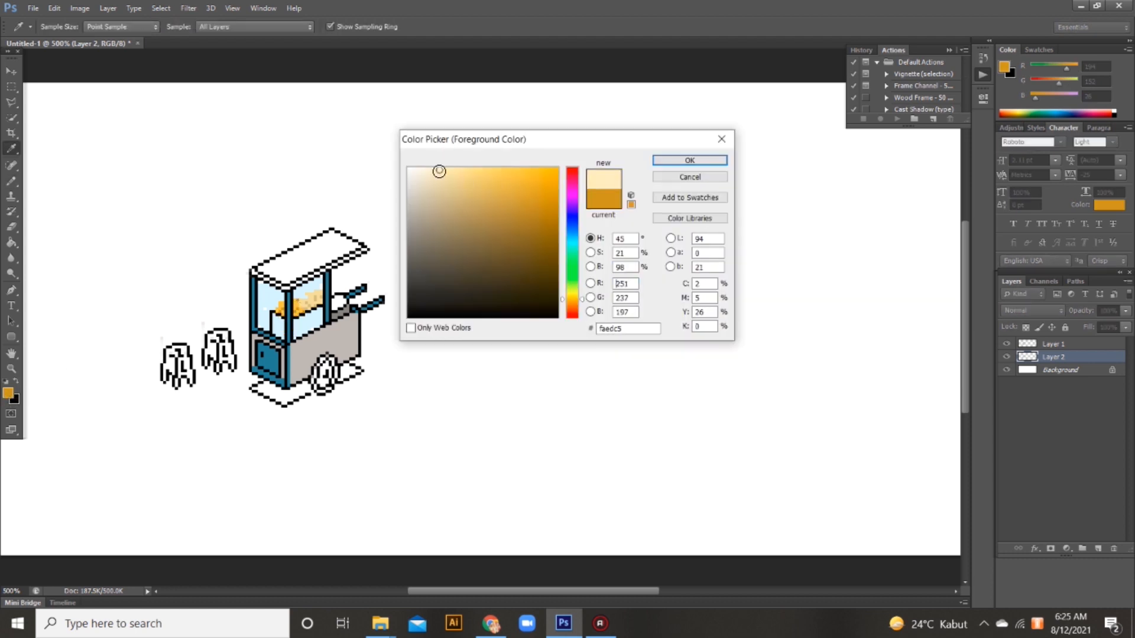
{"action": "left_click_drag", "start_coordinate": [455, 178], "coordinate": [436, 168]}
{"action": "left_click", "coordinate": [689, 160]}
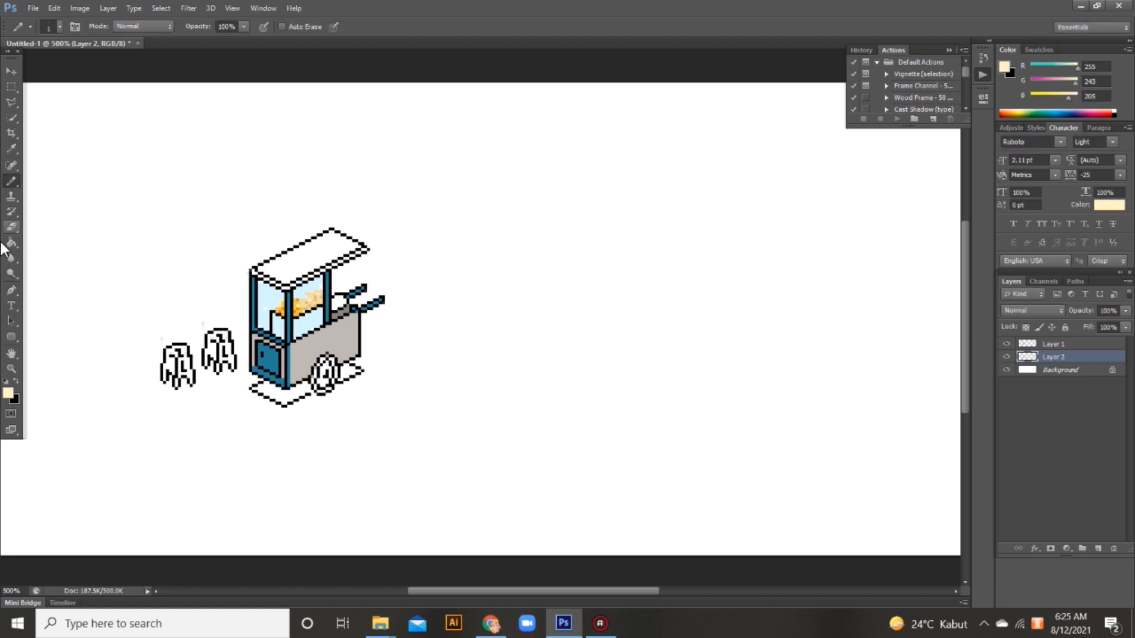
{"action": "left_click", "coordinate": [8, 394]}
{"action": "left_click", "coordinate": [689, 160]}
Recolor the outline of the food tray inside the glass case brown (RGB 128, 108, 77) on Layer 1
{"action": "left_click", "coordinate": [1055, 344]}
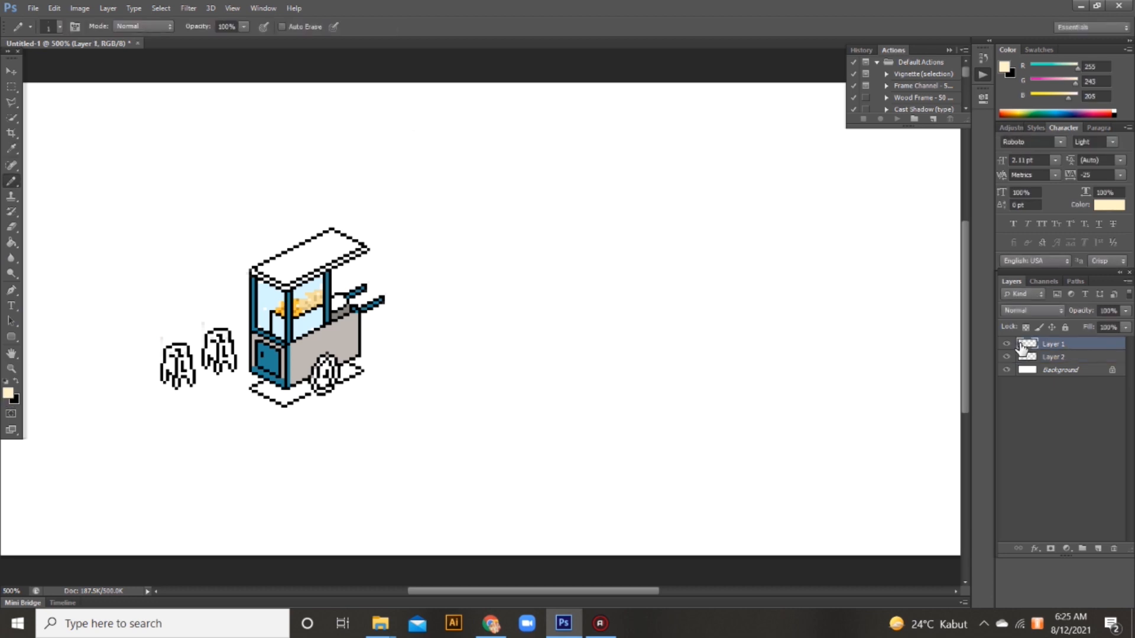
{"action": "left_click", "coordinate": [8, 393]}
{"action": "left_click", "coordinate": [327, 305]}
{"action": "left_click_drag", "start_coordinate": [574, 292], "coordinate": [576, 303]}
{"action": "left_click", "coordinate": [487, 275]}
{"action": "left_click_drag", "start_coordinate": [487, 275], "coordinate": [468, 242]}
{"action": "left_click", "coordinate": [686, 160]}
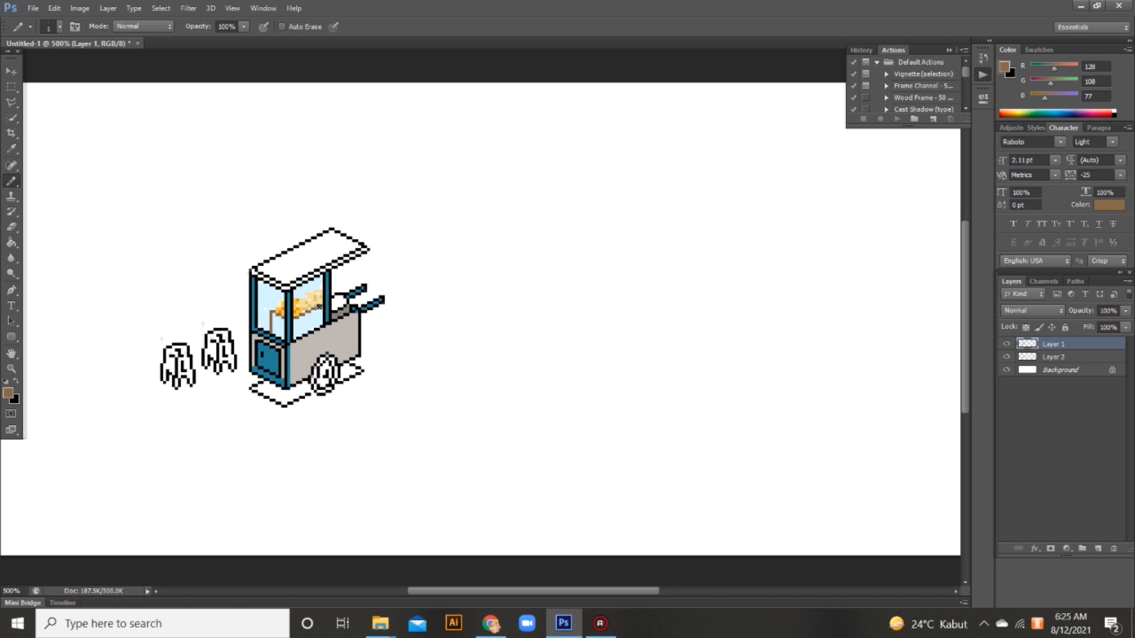
Paint the area below the food heap medium brown (RGB 163, 124, 89) on Layer 2
{"action": "left_click", "coordinate": [8, 393]}
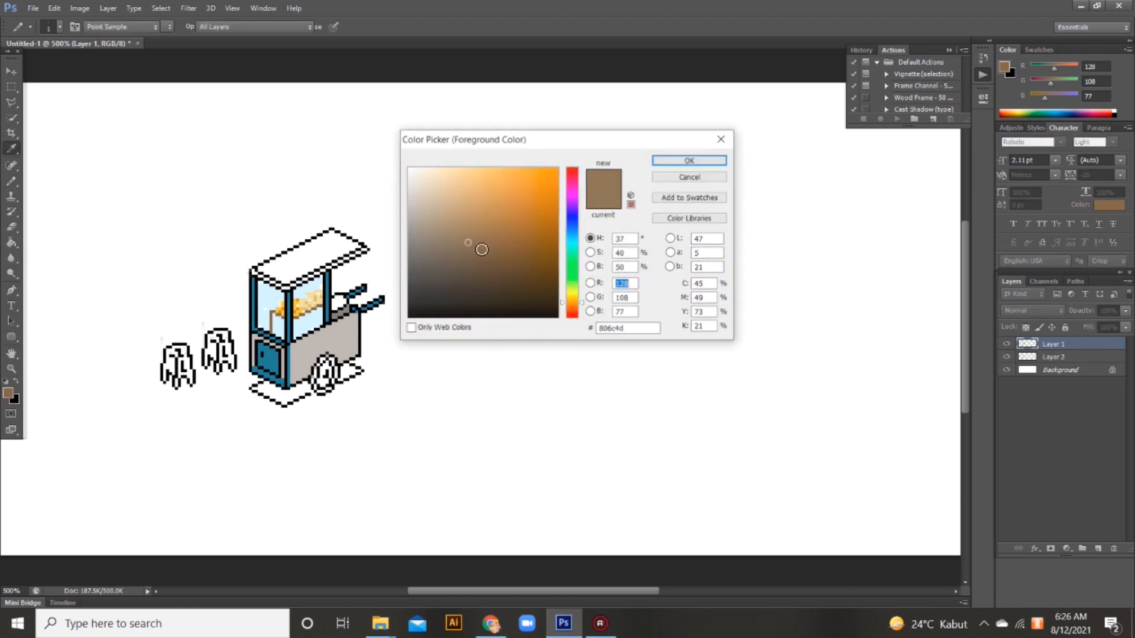
{"action": "left_click", "coordinate": [532, 244]}
{"action": "left_click", "coordinate": [489, 215]}
{"action": "left_click", "coordinate": [577, 307]}
{"action": "left_click", "coordinate": [484, 225]}
{"action": "left_click", "coordinate": [476, 222]}
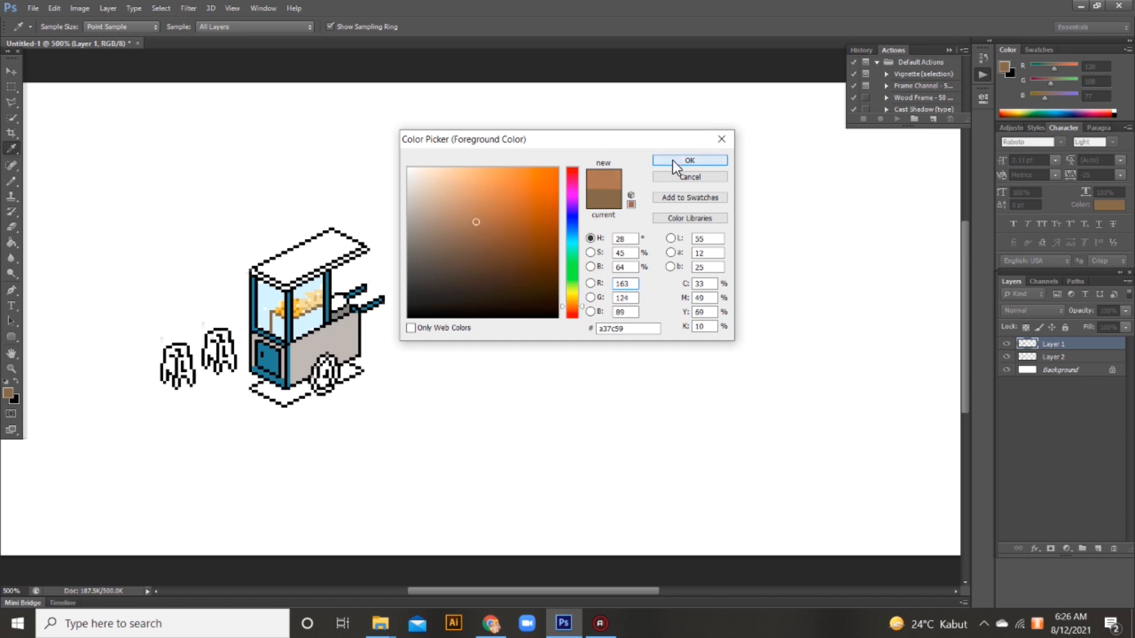
{"action": "left_click", "coordinate": [674, 161]}
{"action": "left_click", "coordinate": [327, 336], "text": "ctrl"}
{"action": "left_click_drag", "start_coordinate": [306, 334], "coordinate": [309, 329]}
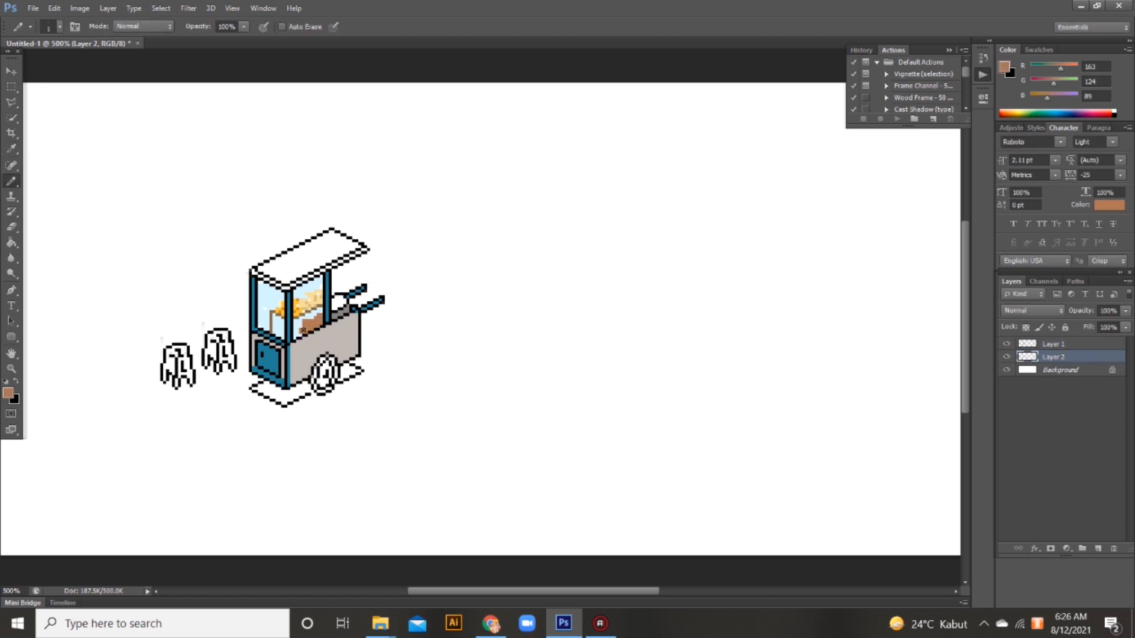
{"action": "key", "text": "ctrl+z"}
Dot the brown area with dark brown (RGB 99, 66, 36), orange (RGB 189, 121, 61) and peach (RGB 239, 202, 169) pixels
{"action": "left_click", "coordinate": [7, 392]}
{"action": "left_click", "coordinate": [501, 256]}
{"action": "left_click", "coordinate": [704, 159]}
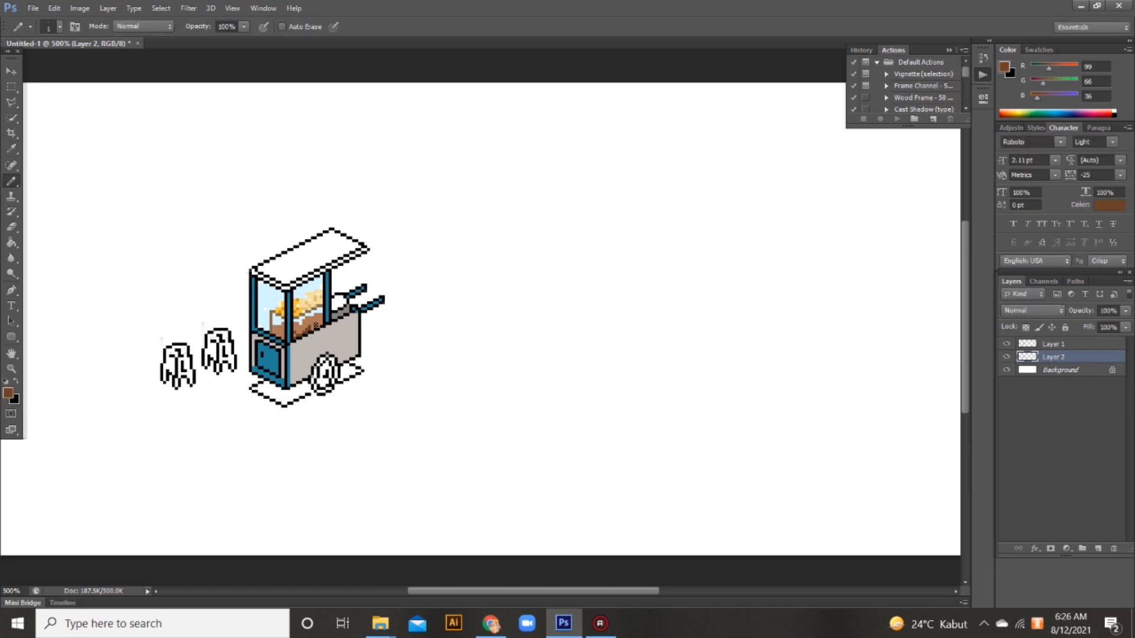
{"action": "left_click", "coordinate": [8, 393]}
{"action": "left_click", "coordinate": [510, 207]}
{"action": "left_click", "coordinate": [681, 158]}
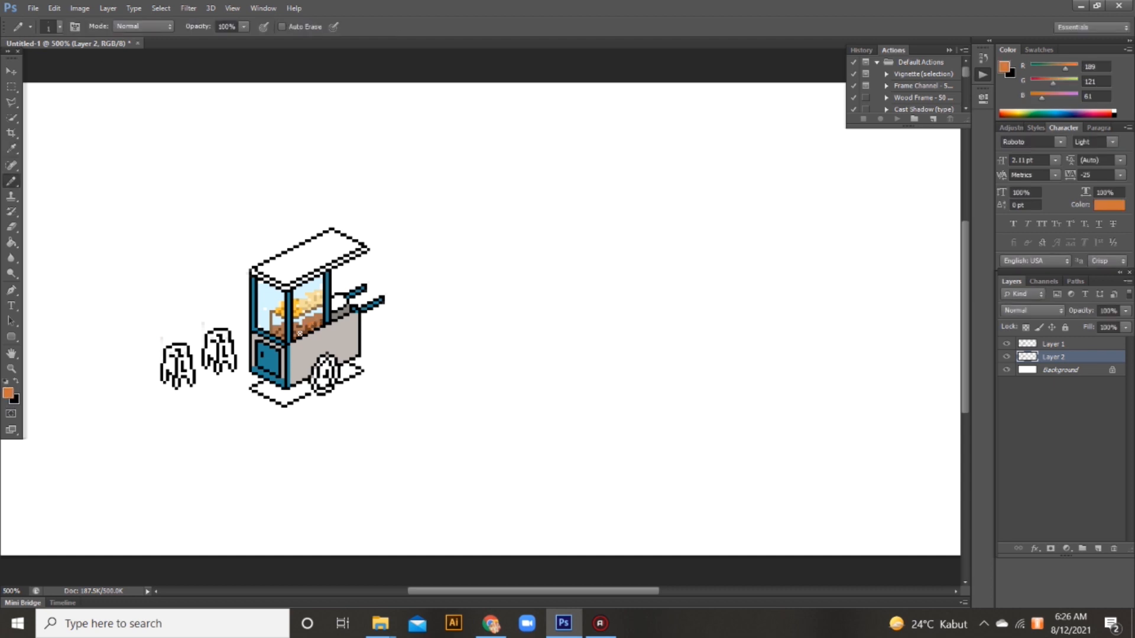
{"action": "left_click", "coordinate": [8, 392]}
{"action": "left_click", "coordinate": [455, 177]}
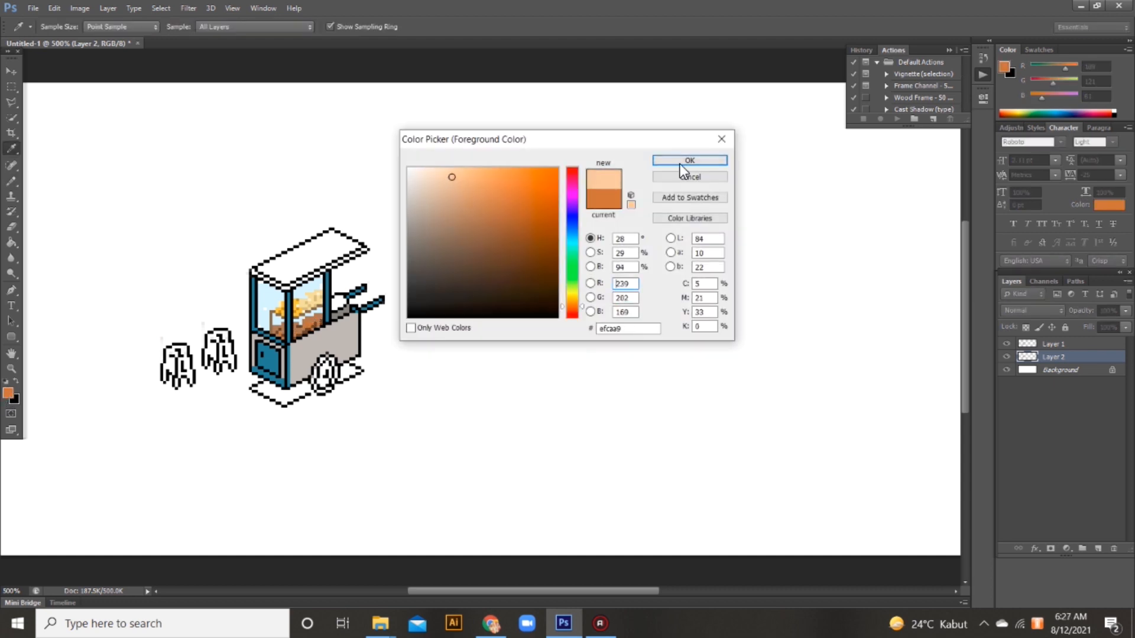
{"action": "left_click", "coordinate": [681, 158]}
Sample the cart body's light grey and paint the frame around the blue front door panel with it
{"action": "left_click", "coordinate": [8, 392]}
{"action": "left_click", "coordinate": [301, 362]}
{"action": "left_click", "coordinate": [713, 163]}
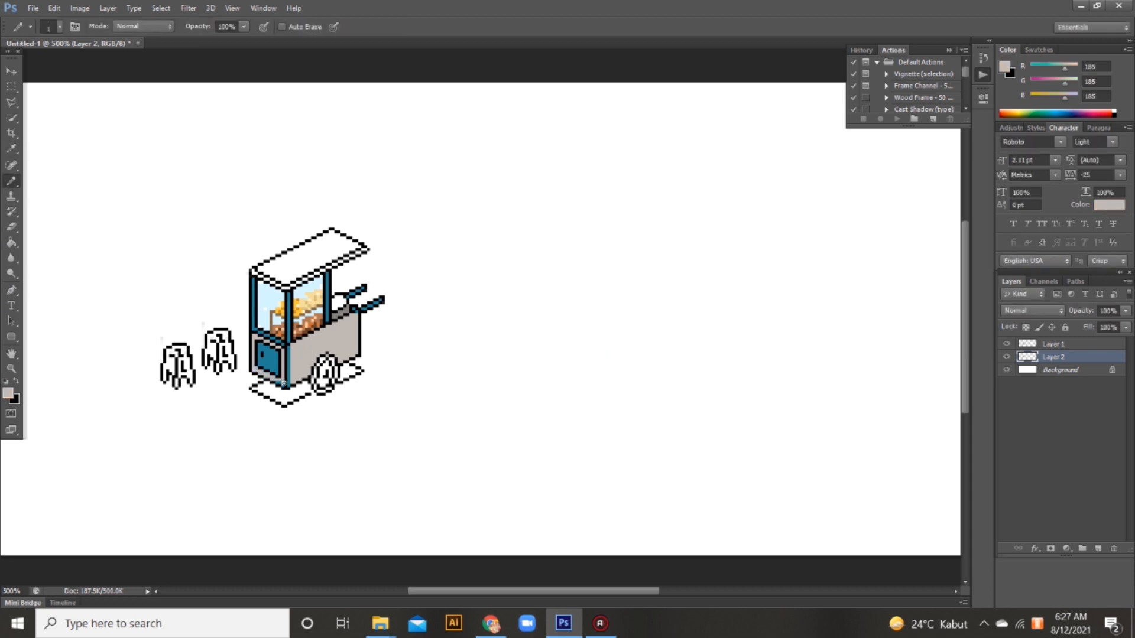
Paint the cart's roof tan (RGB 181, 151, 122) with the Pencil
{"action": "left_click", "coordinate": [8, 392]}
{"action": "left_click_drag", "start_coordinate": [573, 298], "coordinate": [580, 311]}
{"action": "left_click", "coordinate": [464, 190]}
{"action": "left_click", "coordinate": [457, 211]}
{"action": "left_click", "coordinate": [705, 164]}
{"action": "key", "text": "b"}
{"action": "right_click", "coordinate": [350, 286]}
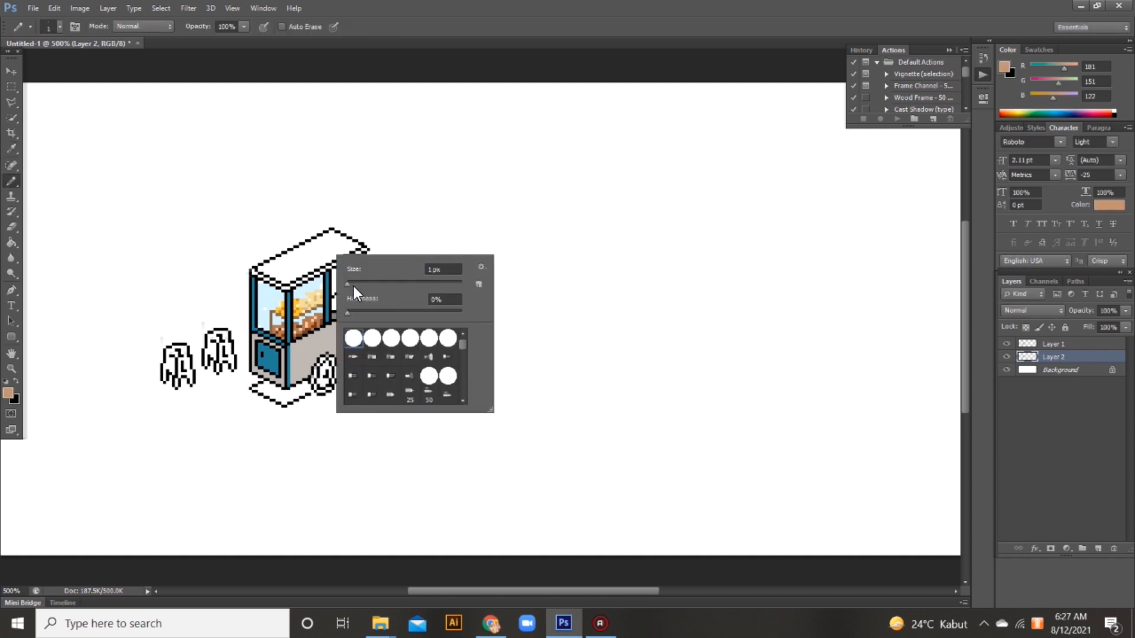
{"action": "left_click", "coordinate": [296, 273]}
{"action": "mouse_move", "coordinate": [352, 282]}
{"action": "left_mouse_down"}
{"action": "mouse_move", "coordinate": [326, 259]}
{"action": "mouse_move", "coordinate": [278, 277]}
{"action": "mouse_move", "coordinate": [348, 255]}
{"action": "mouse_move", "coordinate": [339, 244]}
{"action": "mouse_move", "coordinate": [296, 274]}
{"action": "mouse_move", "coordinate": [263, 272]}
{"action": "mouse_move", "coordinate": [320, 241]}
{"action": "left_mouse_up"}
{"action": "right_click", "coordinate": [328, 256]}
{"action": "left_click", "coordinate": [344, 282]}
Paint the pot beside the handles in dark grey and mid grey (RGB 134, 134, 134) with a 2 px Pencil
{"action": "right_click", "coordinate": [301, 263]}
{"action": "type", "text": "2"}
{"action": "left_click", "coordinate": [8, 392]}
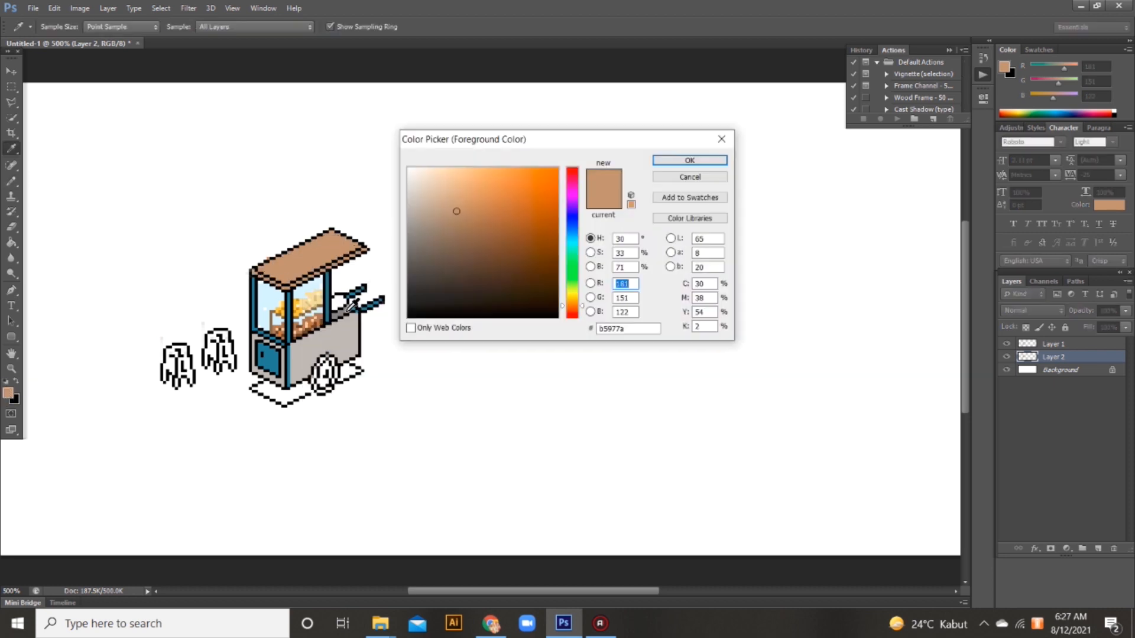
{"action": "left_click", "coordinate": [408, 256]}
{"action": "left_click", "coordinate": [690, 161]}
{"action": "mouse_move", "coordinate": [346, 300]}
{"action": "left_mouse_down"}
{"action": "mouse_move", "coordinate": [335, 309]}
{"action": "mouse_move", "coordinate": [335, 299]}
{"action": "left_mouse_up"}
{"action": "left_click", "coordinate": [8, 392]}
{"action": "left_click", "coordinate": [408, 239]}
{"action": "left_click", "coordinate": [690, 160]}
Add light grey details (RGB 200, 200, 200) to the pot on Layer 1 with a 1 px Pencil
{"action": "left_click", "coordinate": [1052, 344]}
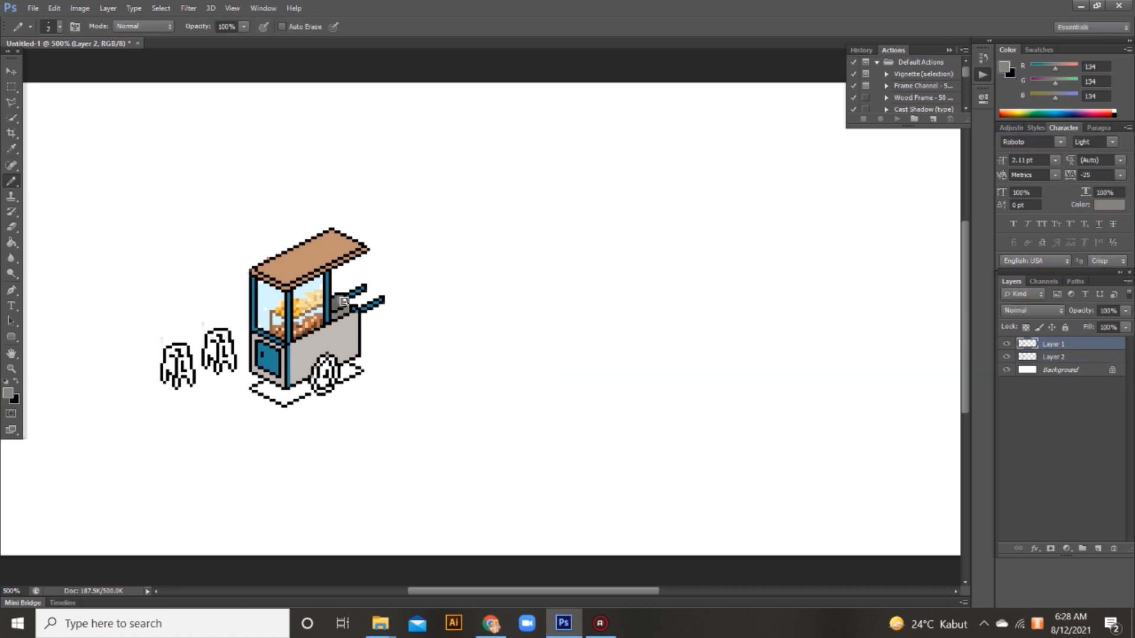
{"action": "left_click", "coordinate": [9, 393]}
{"action": "left_click", "coordinate": [408, 201]}
{"action": "left_click", "coordinate": [690, 160]}
{"action": "right_click", "coordinate": [471, 276]}
{"action": "left_click_drag", "start_coordinate": [483, 306], "coordinate": [463, 305]}
{"action": "key", "text": "Return"}
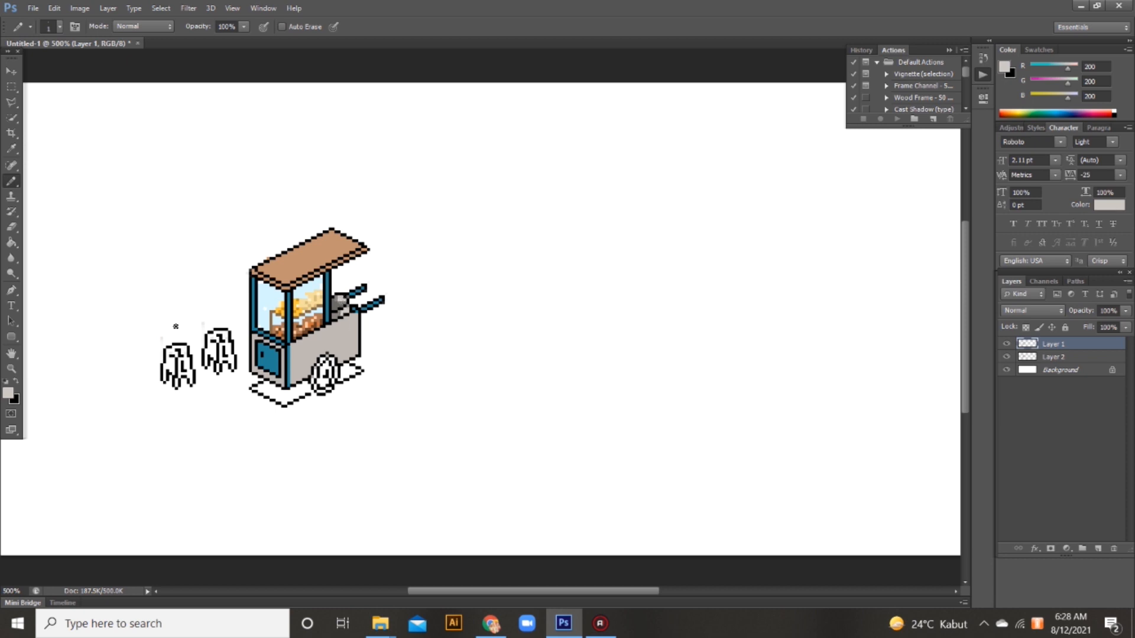
Draw white reflection streaks across the display case's side glass on Layer 1
{"action": "left_click", "coordinate": [1076, 363]}
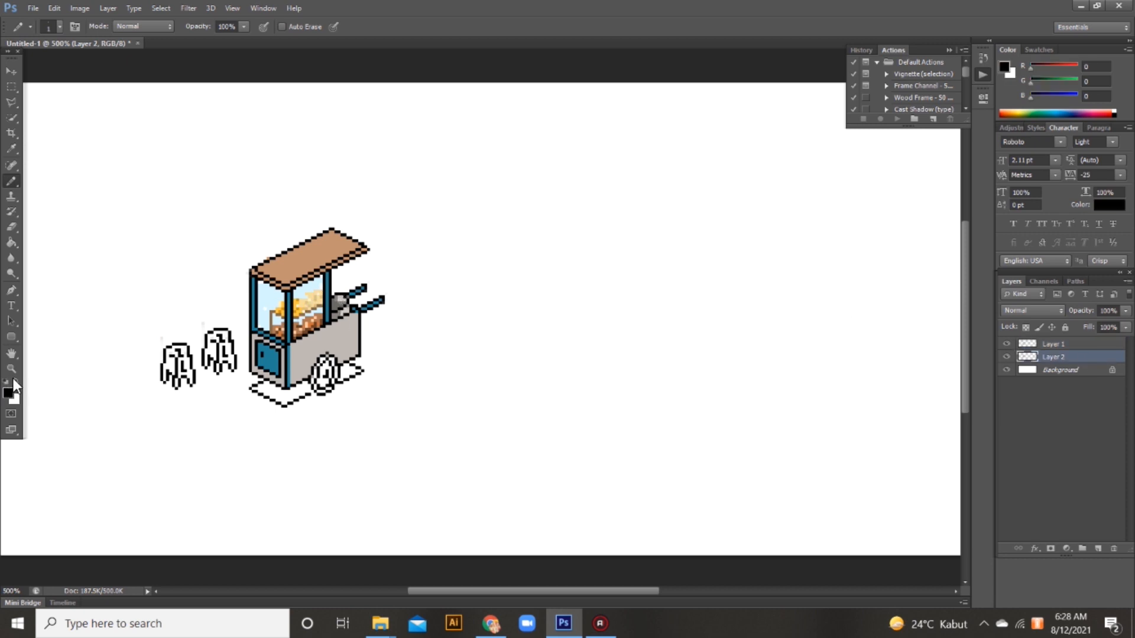
{"action": "left_click", "coordinate": [311, 306], "text": "alt"}
{"action": "left_click", "coordinate": [1060, 344]}
{"action": "key", "text": "ctrl+z"}
{"action": "left_click_drag", "start_coordinate": [319, 289], "coordinate": [305, 325]}
Paint the roof's rim and the cart body's edges blue (RGB 68, 129, 158) on Layer 2
{"action": "left_click", "coordinate": [8, 392]}
{"action": "left_click", "coordinate": [326, 285]}
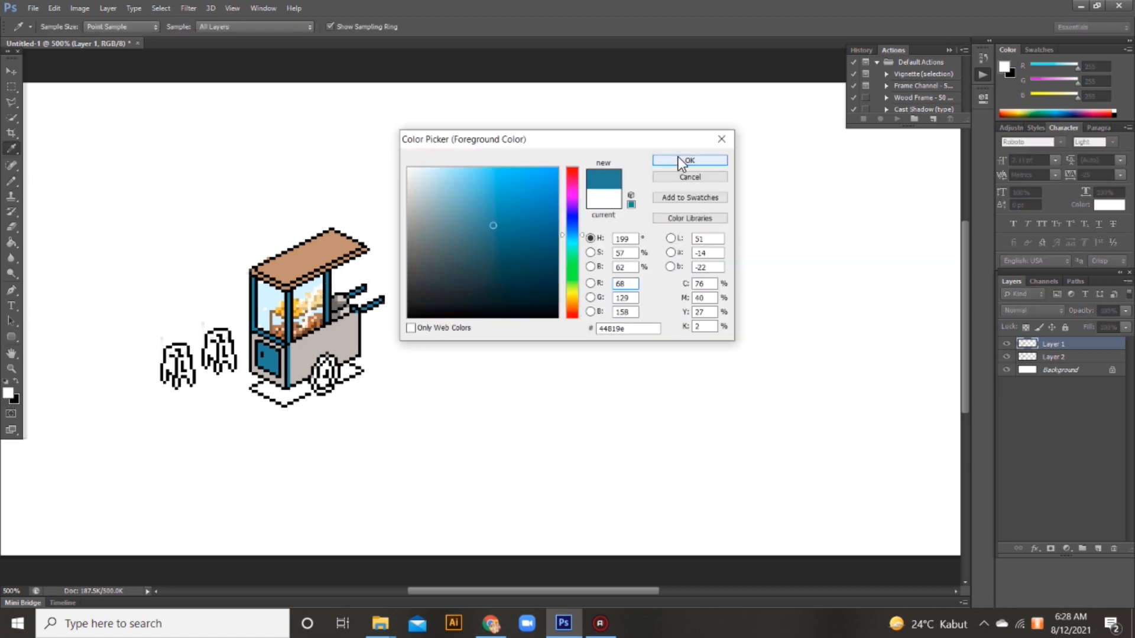
{"action": "left_click", "coordinate": [679, 161]}
{"action": "left_click", "coordinate": [1064, 357]}
{"action": "left_click_drag", "start_coordinate": [287, 291], "coordinate": [326, 271]}
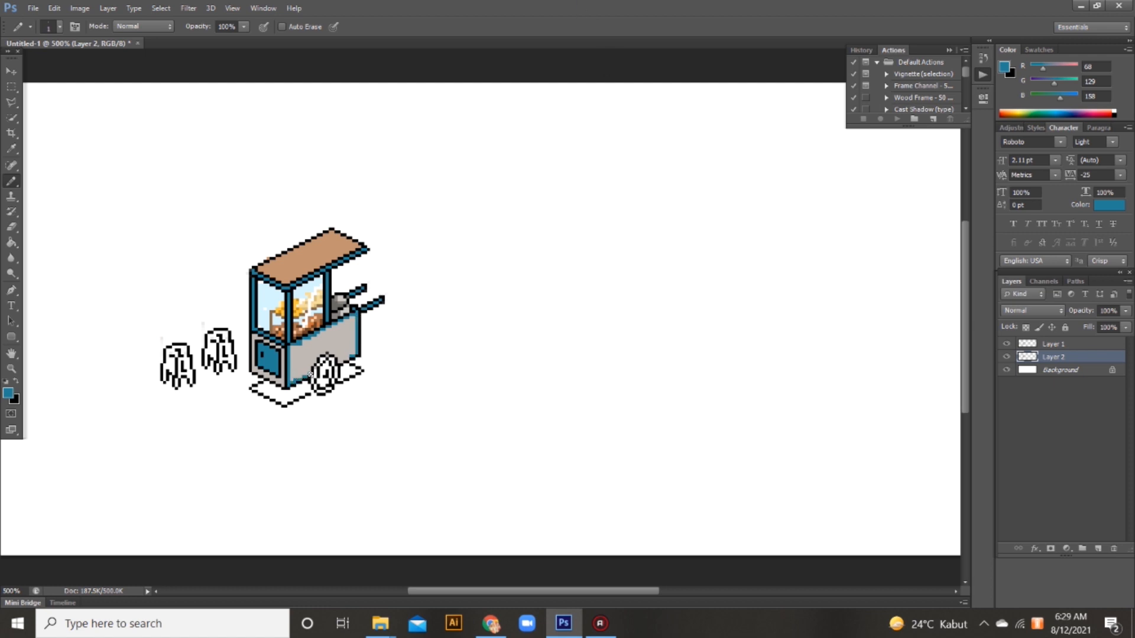
Start painting the ground shadow beneath the cart's front dark grey (RGB 41, 41, 41)
{"action": "left_click", "coordinate": [8, 393]}
{"action": "left_click", "coordinate": [407, 292]}
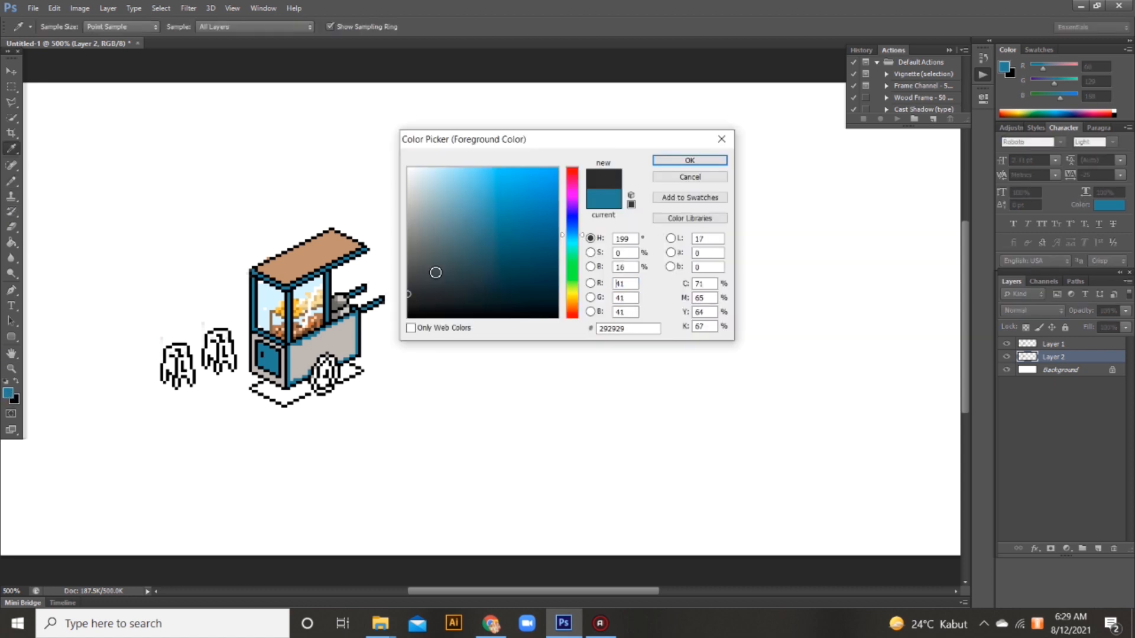
{"action": "left_click", "coordinate": [689, 160]}
{"action": "right_click", "coordinate": [313, 362]}
{"action": "mouse_move", "coordinate": [324, 391]}
{"action": "left_mouse_down"}
{"action": "mouse_move", "coordinate": [334, 392]}
{"action": "mouse_move", "coordinate": [323, 390]}
{"action": "left_mouse_up"}
{"action": "left_click_drag", "start_coordinate": [282, 390], "coordinate": [265, 387]}
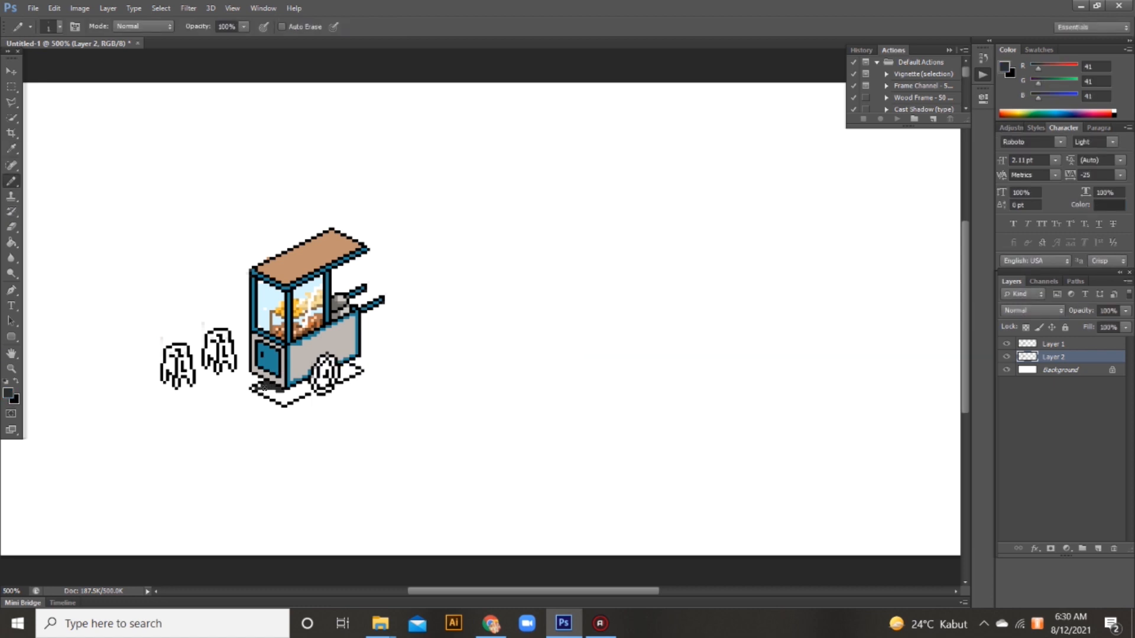
Try to fill the rest of the ground shadow with the Paint Bucket on Layer 2 and on Layer 1, undoing the fills
{"action": "key", "text": "g"}
{"action": "left_click", "coordinate": [278, 392]}
{"action": "key", "text": "ctrl+z"}
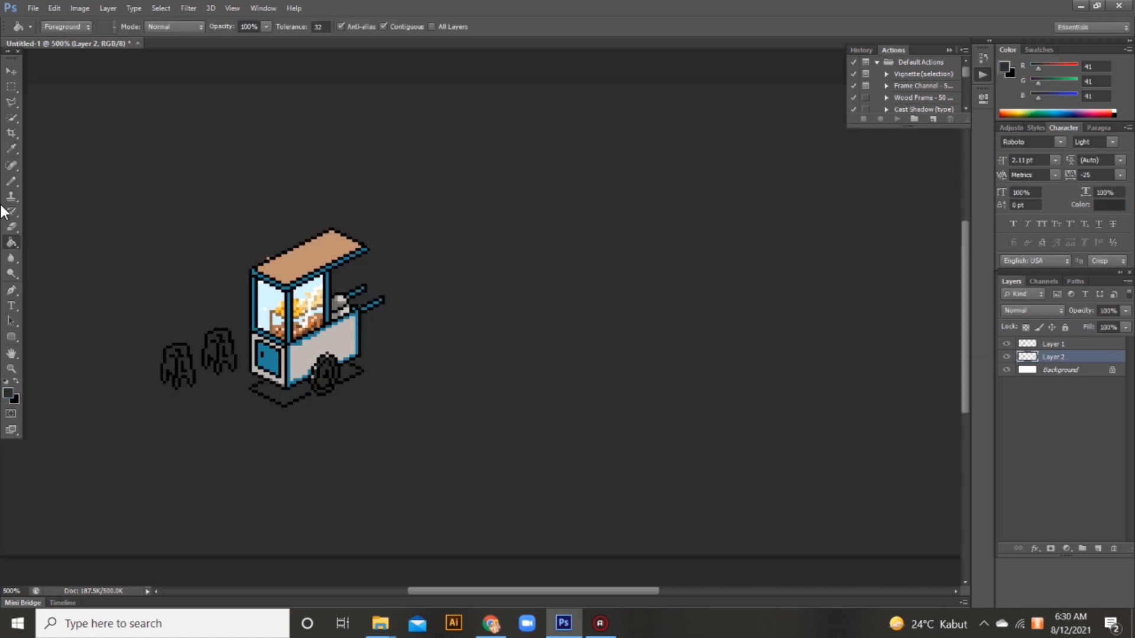
{"action": "left_click", "coordinate": [11, 180]}
{"action": "left_click", "coordinate": [16, 381]}
{"action": "left_click", "coordinate": [1097, 342]}
{"action": "key", "text": "g"}
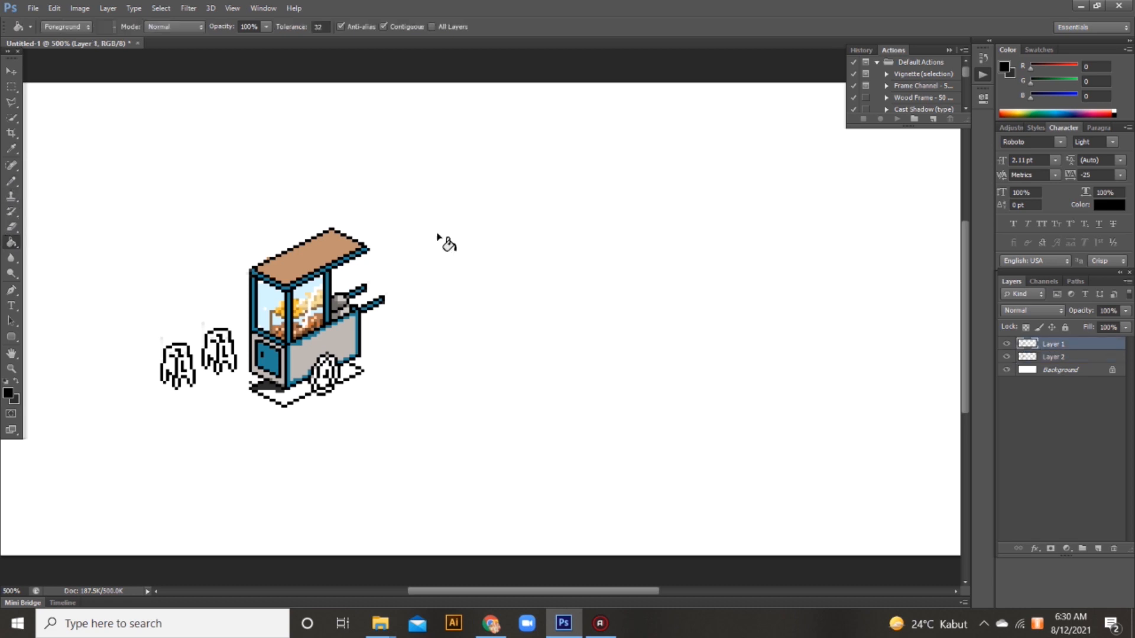
{"action": "left_click", "coordinate": [17, 383]}
{"action": "left_click", "coordinate": [278, 395]}
{"action": "left_click", "coordinate": [350, 370]}
{"action": "key", "text": "ctrl+alt+z"}
{"action": "key", "text": "ctrl+alt+z"}
Fill the rest of the ground shadow with dark grey Pencil strokes on Layer 1
{"action": "right_click", "coordinate": [309, 395]}
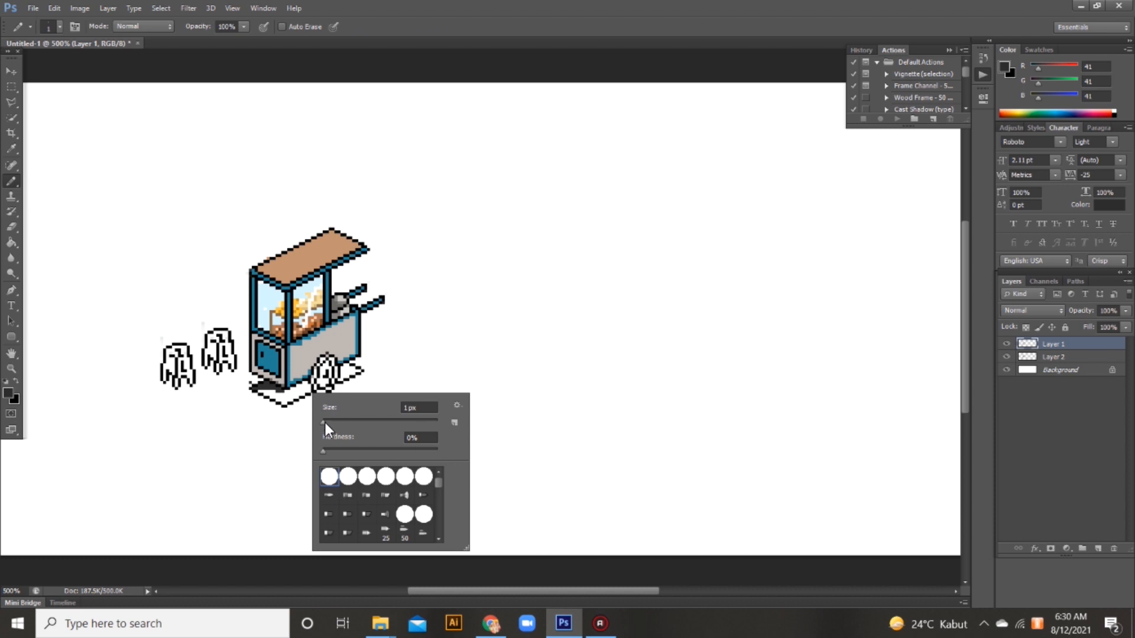
{"action": "left_click", "coordinate": [324, 422]}
{"action": "mouse_move", "coordinate": [266, 393]}
{"action": "left_mouse_down"}
{"action": "mouse_move", "coordinate": [306, 386]}
{"action": "mouse_move", "coordinate": [283, 403]}
{"action": "left_mouse_up"}
{"action": "mouse_move", "coordinate": [344, 371]}
{"action": "left_mouse_down"}
{"action": "mouse_move", "coordinate": [316, 372]}
{"action": "mouse_move", "coordinate": [314, 390]}
{"action": "left_mouse_up"}
Finish filling the ground shadow and paint the wheel's tire near-black (RGB 25, 25, 25) on Layer 2
{"action": "left_click", "coordinate": [16, 380]}
{"action": "right_click", "coordinate": [343, 378]}
{"action": "left_click", "coordinate": [17, 381]}
{"action": "left_click", "coordinate": [9, 393]}
{"action": "left_click", "coordinate": [405, 305]}
{"action": "left_click", "coordinate": [672, 158]}
{"action": "right_click", "coordinate": [386, 349]}
{"action": "left_click", "coordinate": [403, 381]}
{"action": "left_click", "coordinate": [315, 374]}
{"action": "left_click", "coordinate": [1053, 356]}
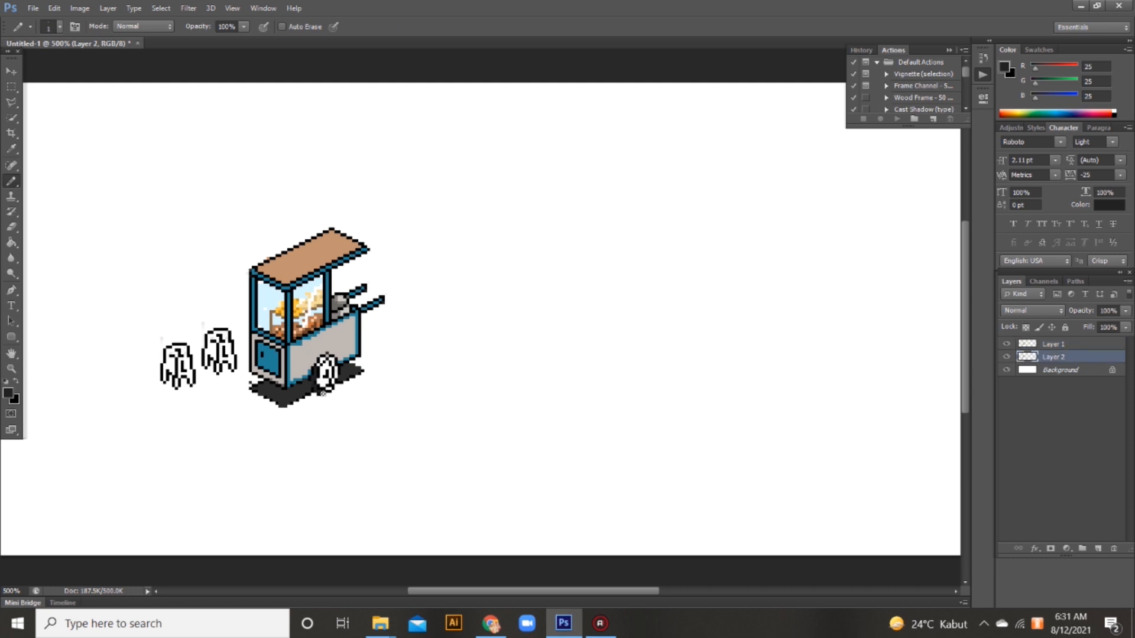
Paint the inside of the wheel in the door panel's blue (RGB 68, 129, 158)
{"action": "left_click", "coordinate": [8, 393]}
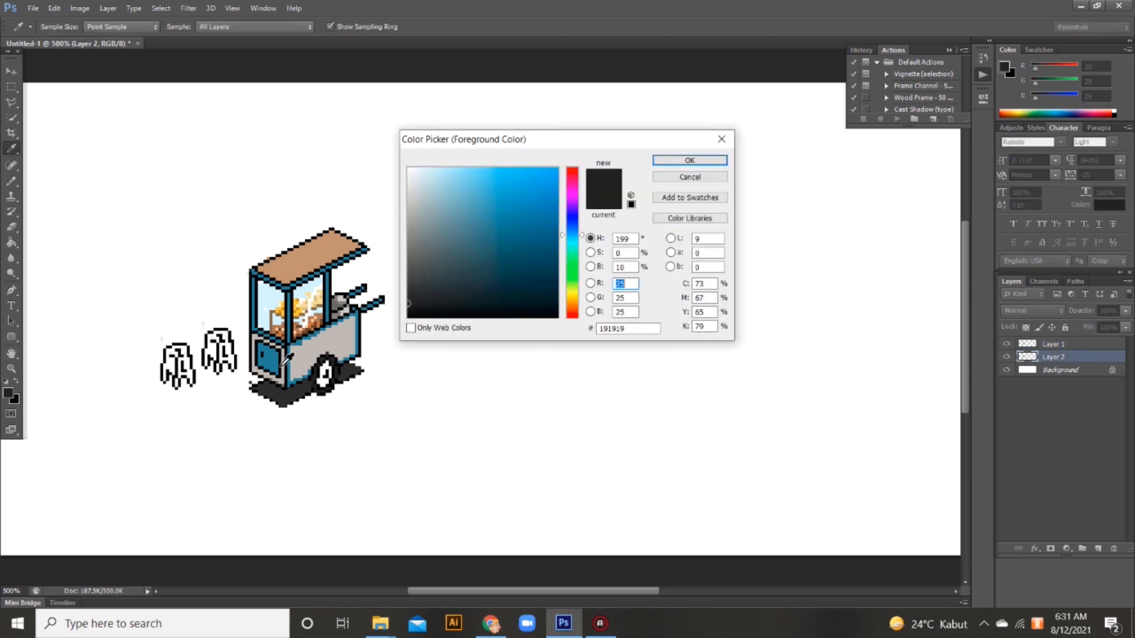
{"action": "left_click", "coordinate": [269, 357]}
{"action": "left_click", "coordinate": [688, 159]}
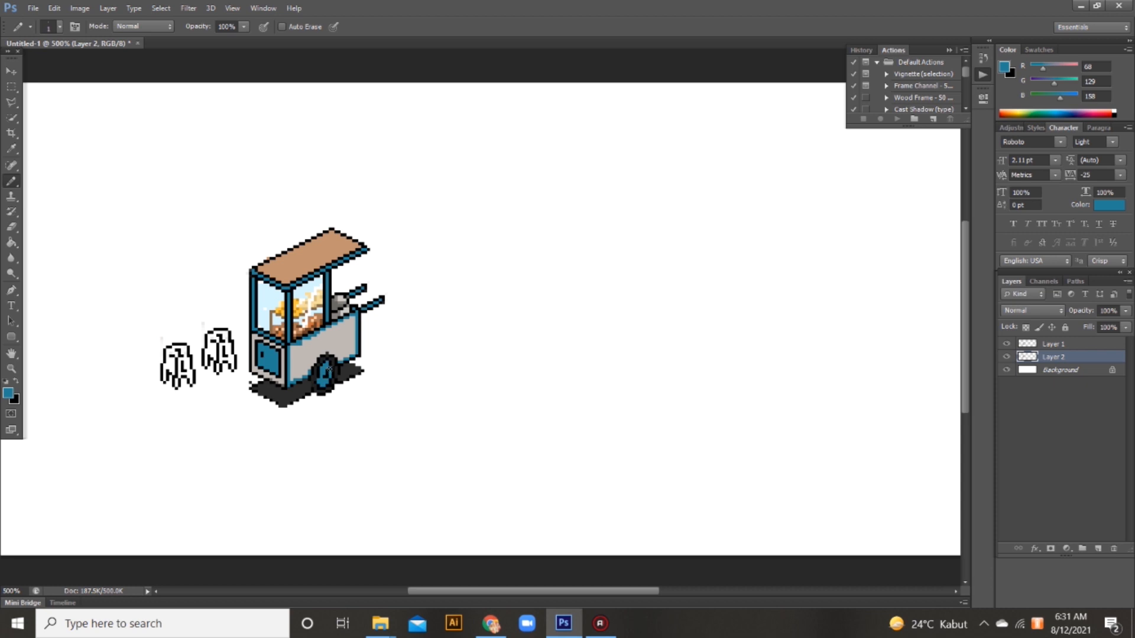
Shade the cart's front post and blue parts with a darker blue (RGB 44, 103, 131)
{"action": "left_click", "coordinate": [8, 395]}
{"action": "left_click", "coordinate": [273, 356]}
{"action": "left_click", "coordinate": [688, 159]}
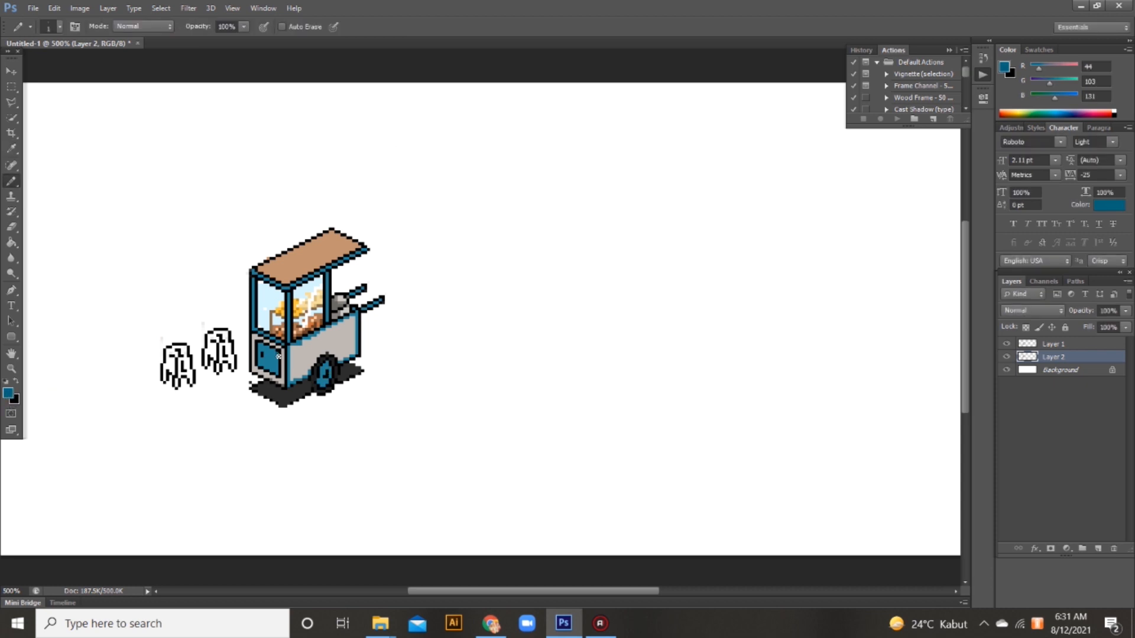
{"action": "left_click_drag", "start_coordinate": [254, 280], "coordinate": [254, 298]}
Add deep blue shading (RGB 19, 71, 96) to the door panel and the inside of the wheel
{"action": "left_click", "coordinate": [8, 393]}
{"action": "left_click", "coordinate": [530, 263]}
{"action": "left_click", "coordinate": [687, 160]}
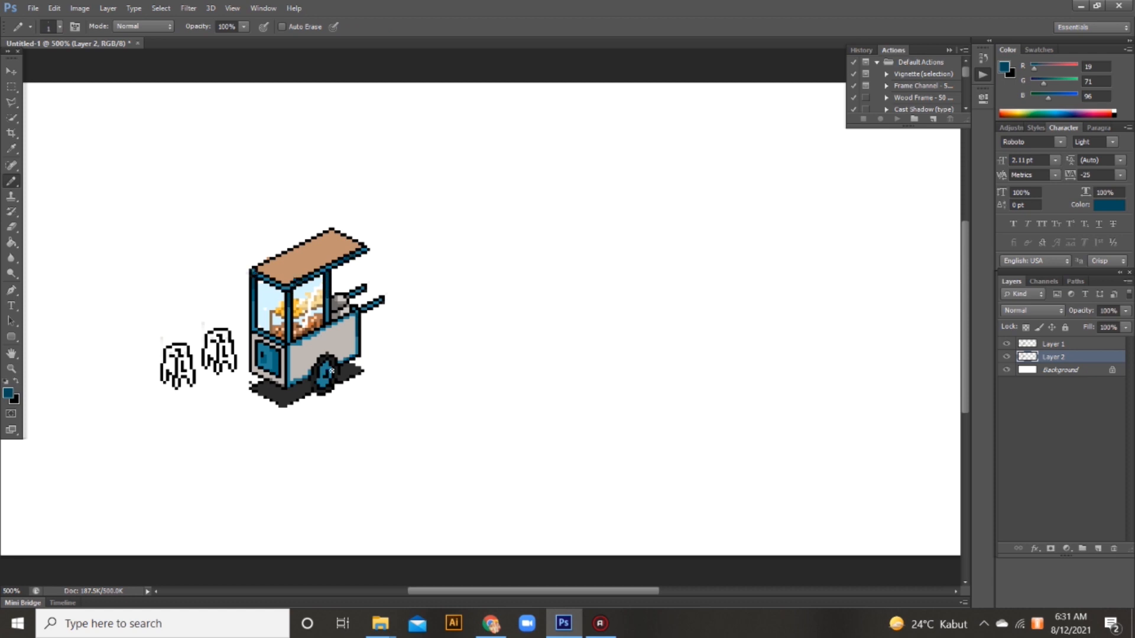
Speckle the cart's grey side panel with texture pixels in mid grey (RGB 119, 119, 119) and light grey (RGB 185, 185, 185)
{"action": "left_click", "coordinate": [9, 393]}
{"action": "left_click", "coordinate": [302, 348]}
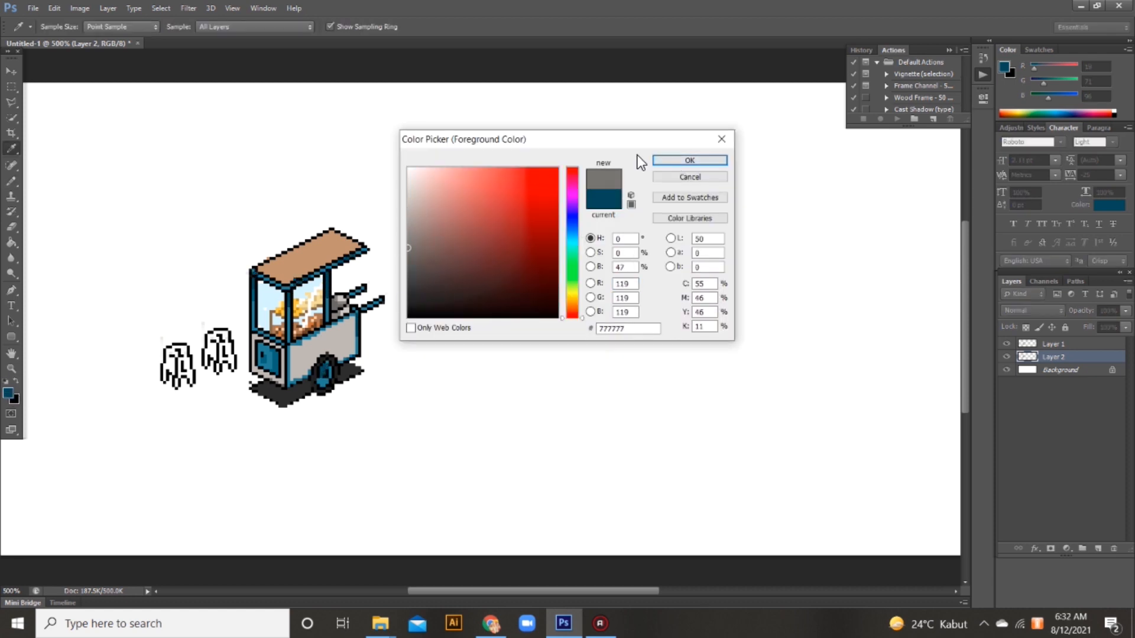
{"action": "left_click", "coordinate": [687, 160]}
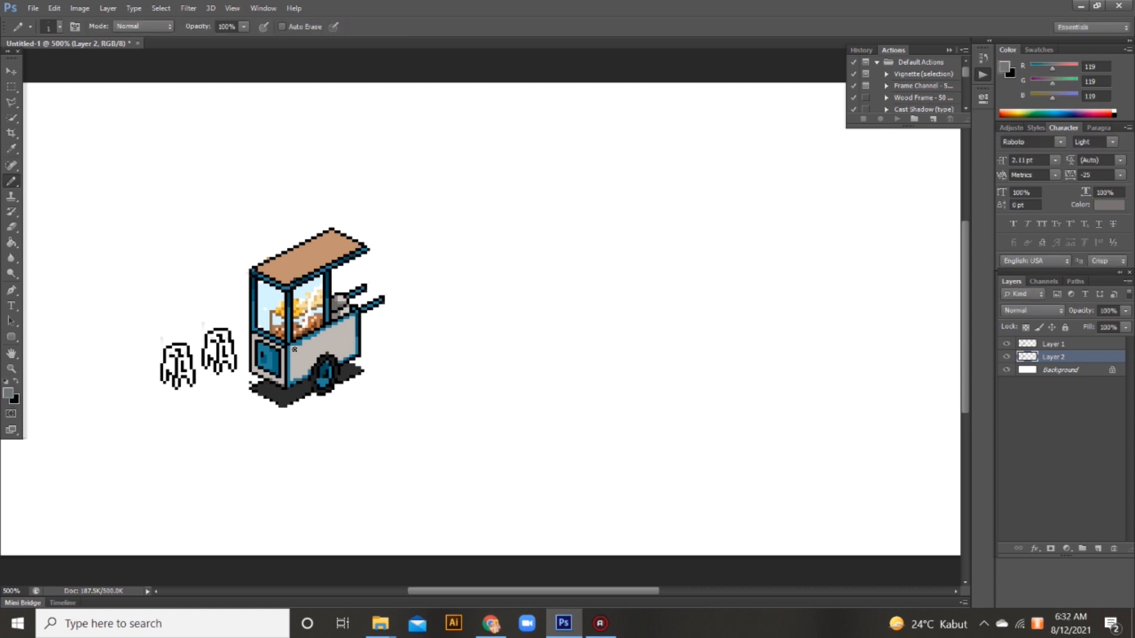
{"action": "left_click", "coordinate": [8, 393]}
{"action": "left_click", "coordinate": [342, 334]}
{"action": "left_click", "coordinate": [686, 159]}
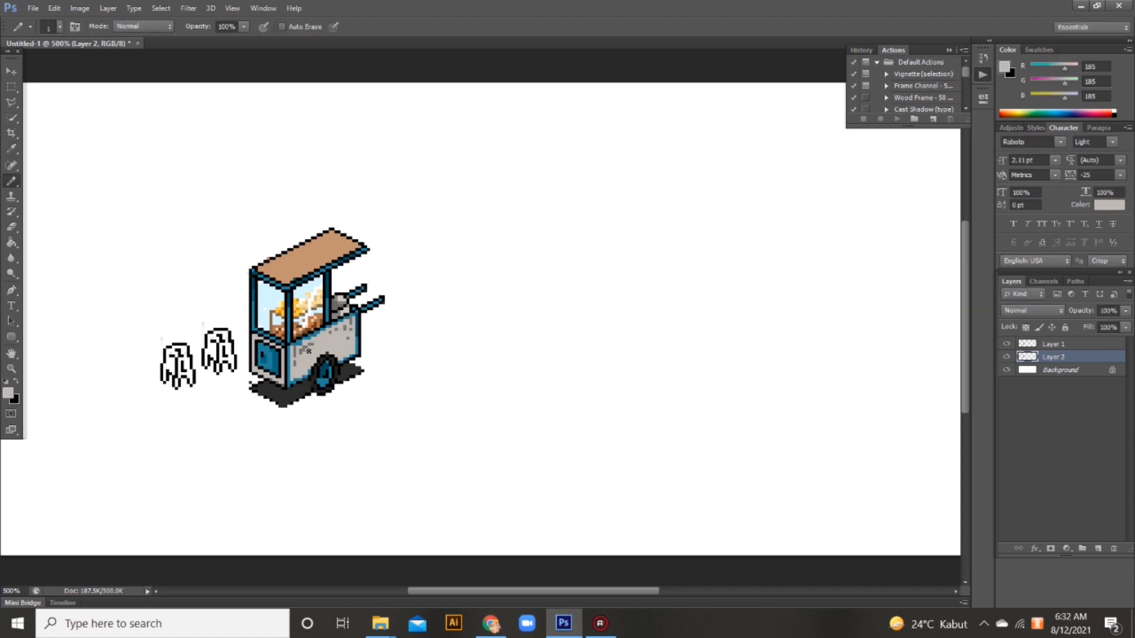
Speckle the roof with dark brown texture pixels (RGB 125, 97, 71)
{"action": "left_click", "coordinate": [8, 393]}
{"action": "left_click", "coordinate": [307, 254]}
{"action": "mouse_move", "coordinate": [480, 227]}
{"action": "left_mouse_down"}
{"action": "mouse_move", "coordinate": [466, 233]}
{"action": "mouse_move", "coordinate": [471, 245]}
{"action": "left_mouse_up"}
{"action": "left_click", "coordinate": [687, 159]}
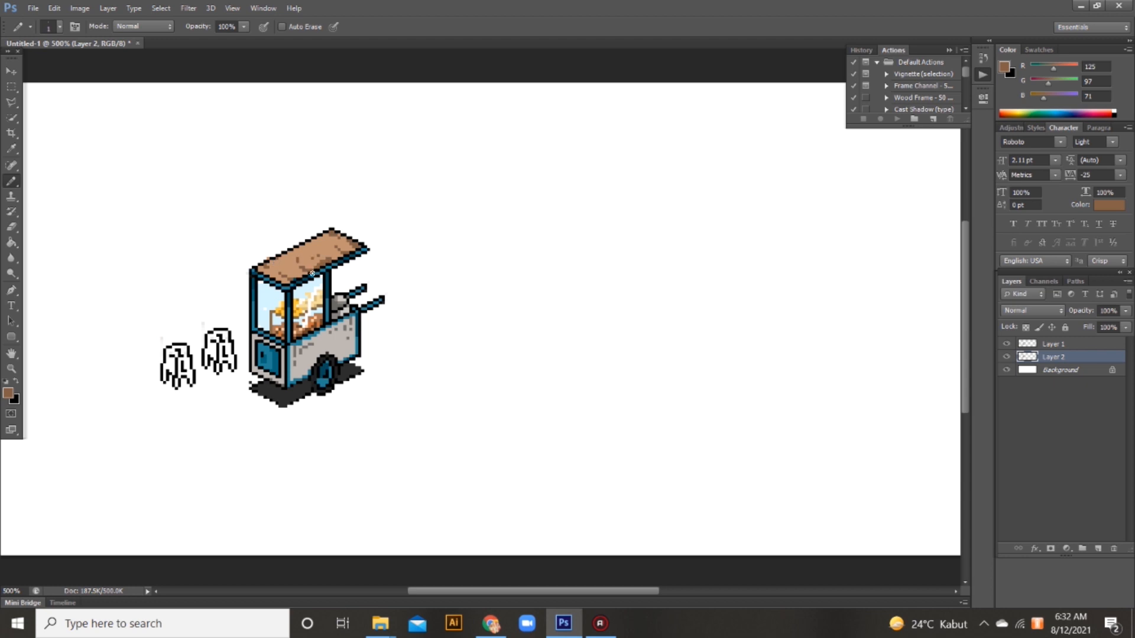
Try coloring the front stool bright red with the Pencil
{"action": "left_click_drag", "start_coordinate": [241, 347], "coordinate": [295, 324]}
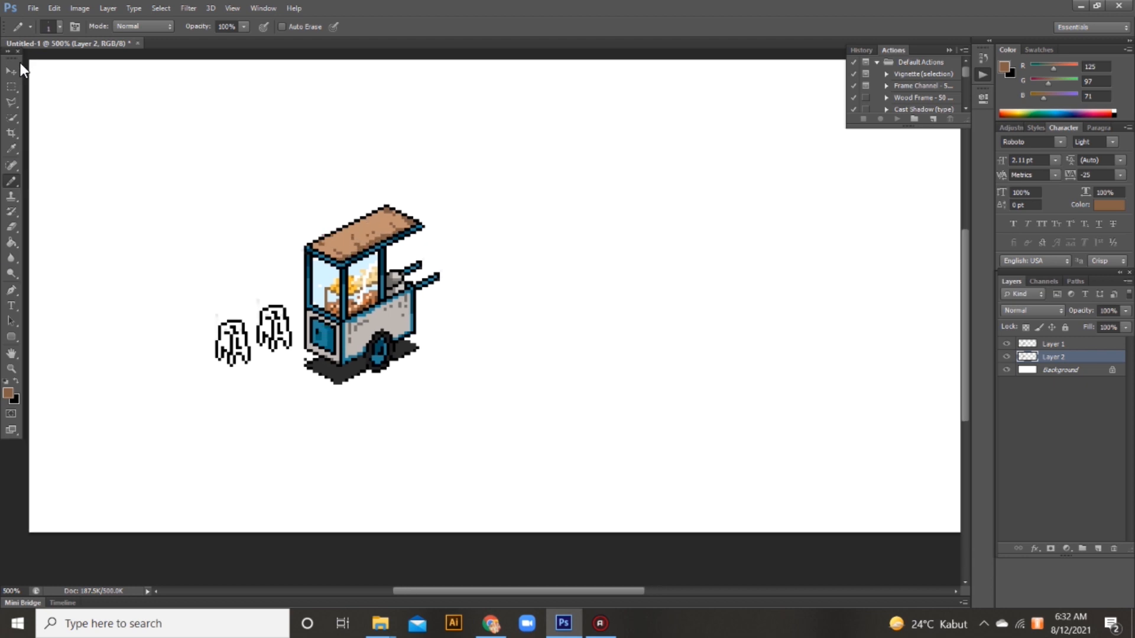
{"action": "left_click", "coordinate": [12, 228]}
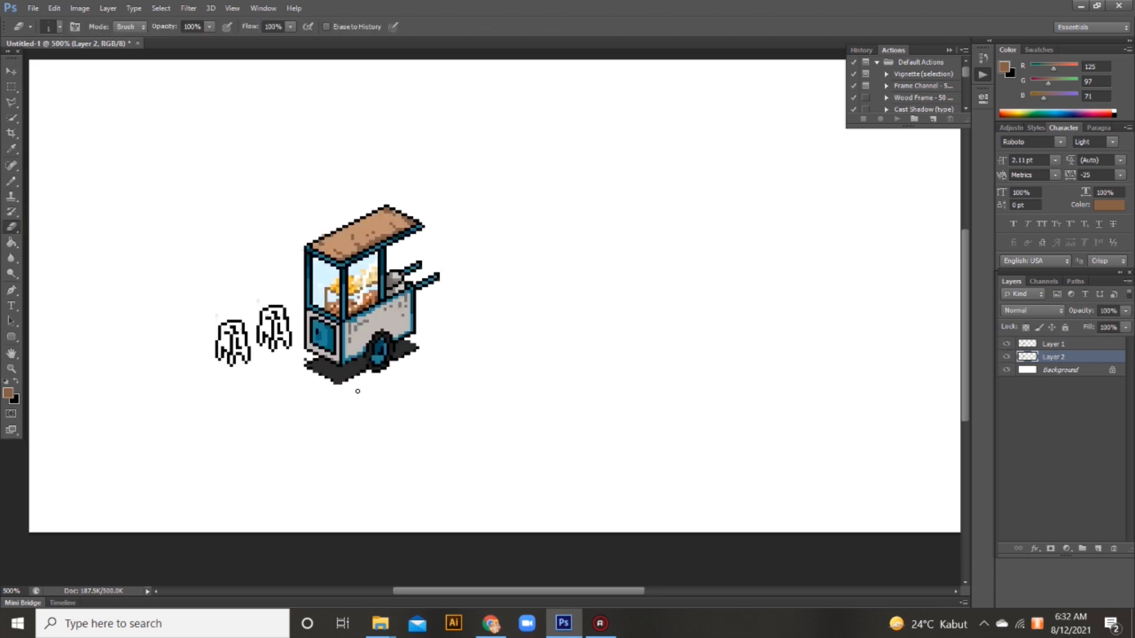
{"action": "left_click", "coordinate": [11, 181]}
{"action": "left_click", "coordinate": [8, 394]}
{"action": "left_click", "coordinate": [573, 318]}
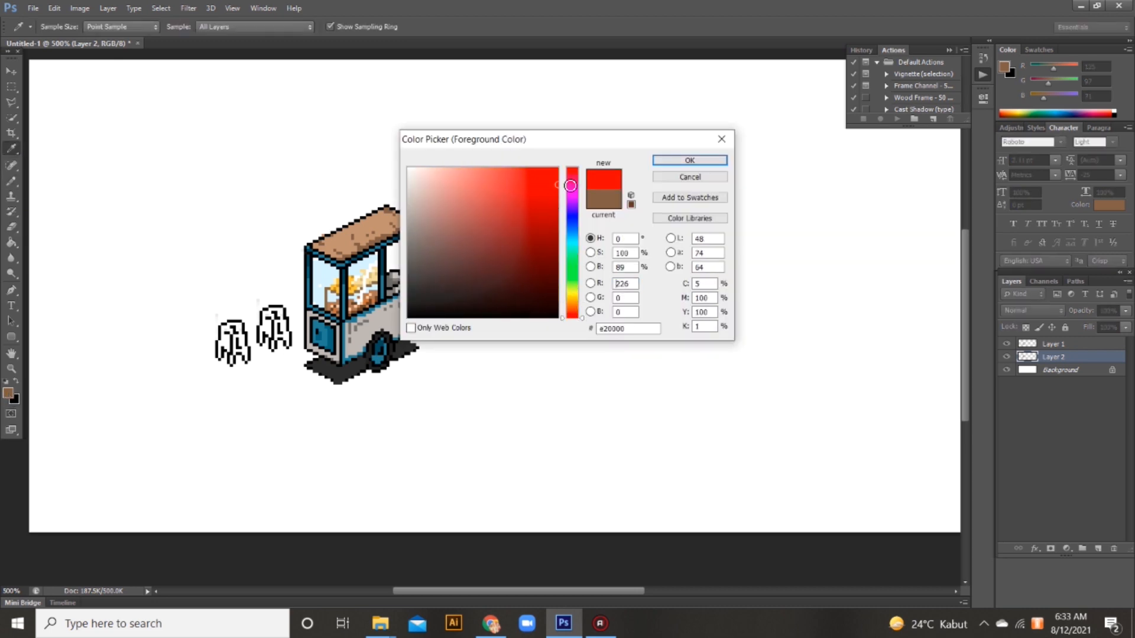
{"action": "left_click", "coordinate": [556, 177]}
{"action": "left_click", "coordinate": [688, 159]}
{"action": "right_click", "coordinate": [232, 335]}
{"action": "mouse_move", "coordinate": [225, 328]}
{"action": "left_mouse_down"}
{"action": "mouse_move", "coordinate": [238, 331]}
{"action": "mouse_move", "coordinate": [232, 342]}
{"action": "left_mouse_up"}
Fill both stools with green (RGB 76, 174, 42) on Layer 2
{"action": "left_click", "coordinate": [9, 393]}
{"action": "left_click", "coordinate": [570, 279]}
{"action": "left_click_drag", "start_coordinate": [570, 279], "coordinate": [570, 274]}
{"action": "mouse_move", "coordinate": [514, 240]}
{"action": "left_mouse_down"}
{"action": "mouse_move", "coordinate": [532, 208]}
{"action": "mouse_move", "coordinate": [521, 215]}
{"action": "left_mouse_up"}
{"action": "left_click", "coordinate": [688, 159]}
{"action": "mouse_move", "coordinate": [236, 325]}
{"action": "left_mouse_down"}
{"action": "mouse_move", "coordinate": [231, 349]}
{"action": "mouse_move", "coordinate": [225, 334]}
{"action": "mouse_move", "coordinate": [219, 344]}
{"action": "left_mouse_up"}
{"action": "right_click", "coordinate": [234, 334]}
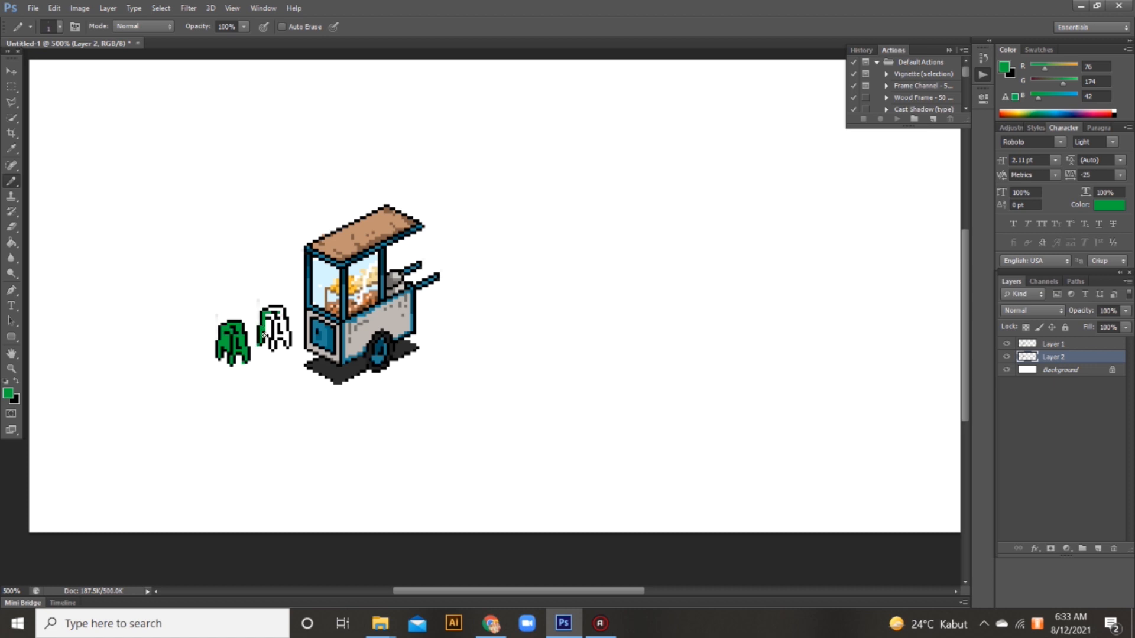
{"action": "right_click", "coordinate": [282, 312]}
{"action": "left_click_drag", "start_coordinate": [282, 312], "coordinate": [270, 335]}
{"action": "left_click", "coordinate": [277, 323]}
{"action": "right_click", "coordinate": [298, 321]}
Lock Layer 1's transparent pixels and recolor both stools' outlines dark green (RGB 33, 92, 13) with a larger Pencil
{"action": "left_click", "coordinate": [10, 71]}
{"action": "left_click", "coordinate": [1040, 345]}
{"action": "left_click", "coordinate": [1025, 327]}
{"action": "left_click", "coordinate": [9, 182]}
{"action": "left_click", "coordinate": [9, 394]}
{"action": "left_click", "coordinate": [537, 264]}
{"action": "left_click", "coordinate": [700, 160]}
{"action": "right_click", "coordinate": [530, 271]}
{"action": "left_click", "coordinate": [548, 303]}
{"action": "left_click_drag", "start_coordinate": [246, 331], "coordinate": [288, 360]}
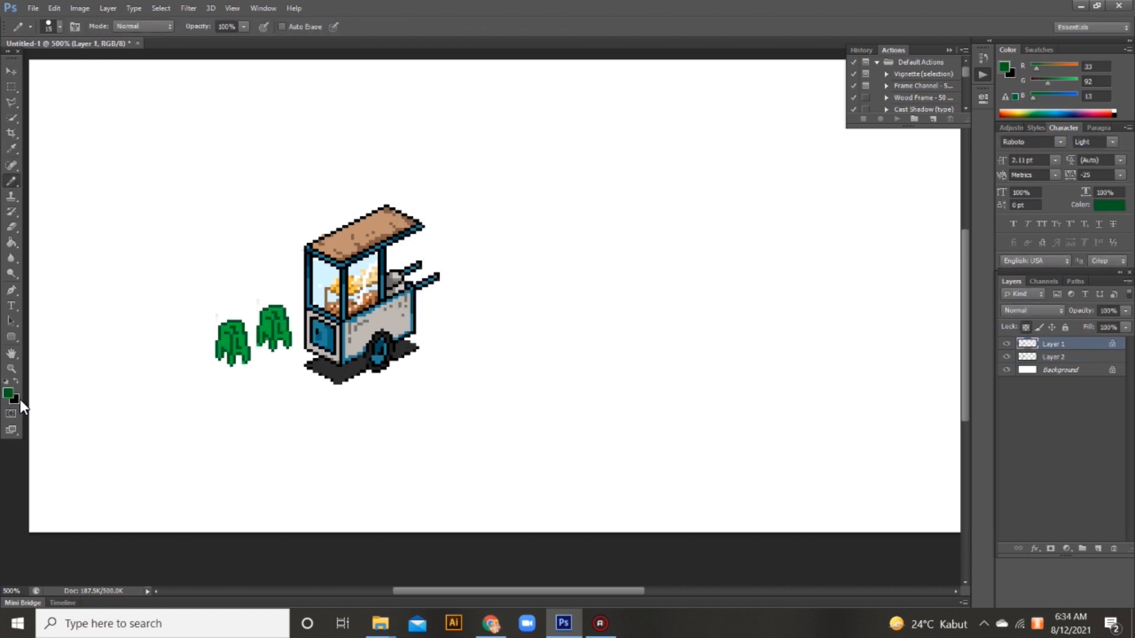
{"action": "left_click", "coordinate": [9, 394]}
{"action": "left_click", "coordinate": [349, 332]}
{"action": "left_click_drag", "start_coordinate": [423, 262], "coordinate": [402, 282]}
{"action": "left_click", "coordinate": [691, 160]}
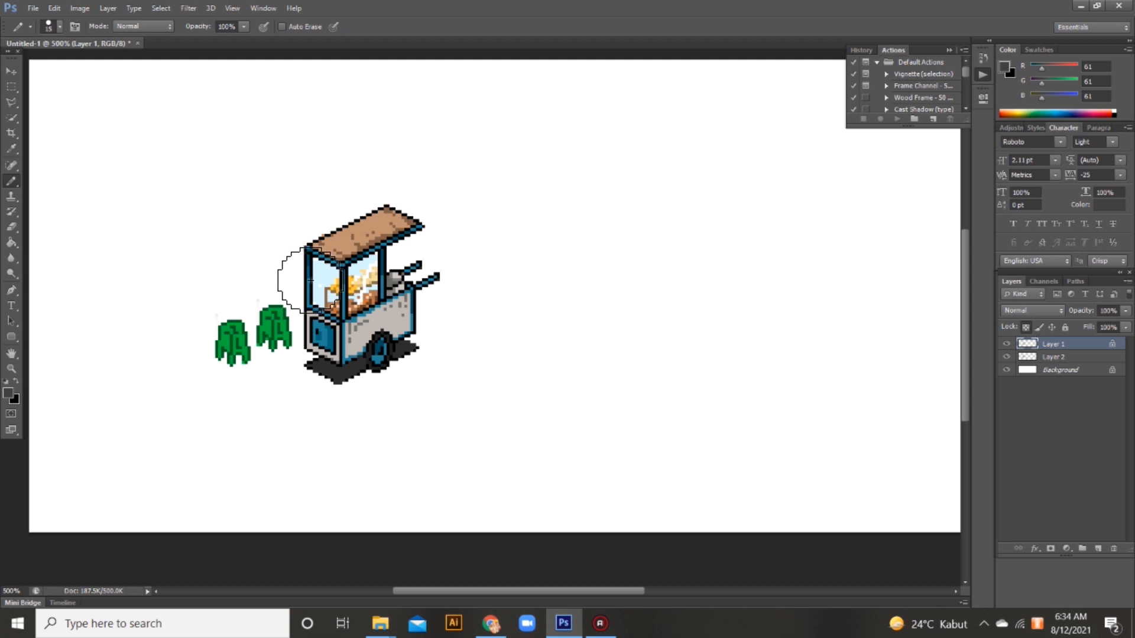
Recolor the black outlines of the cart's display case dark blue (RGB 18, 60, 80) on Layer 1
{"action": "left_click", "coordinate": [8, 394]}
{"action": "left_click", "coordinate": [337, 334]}
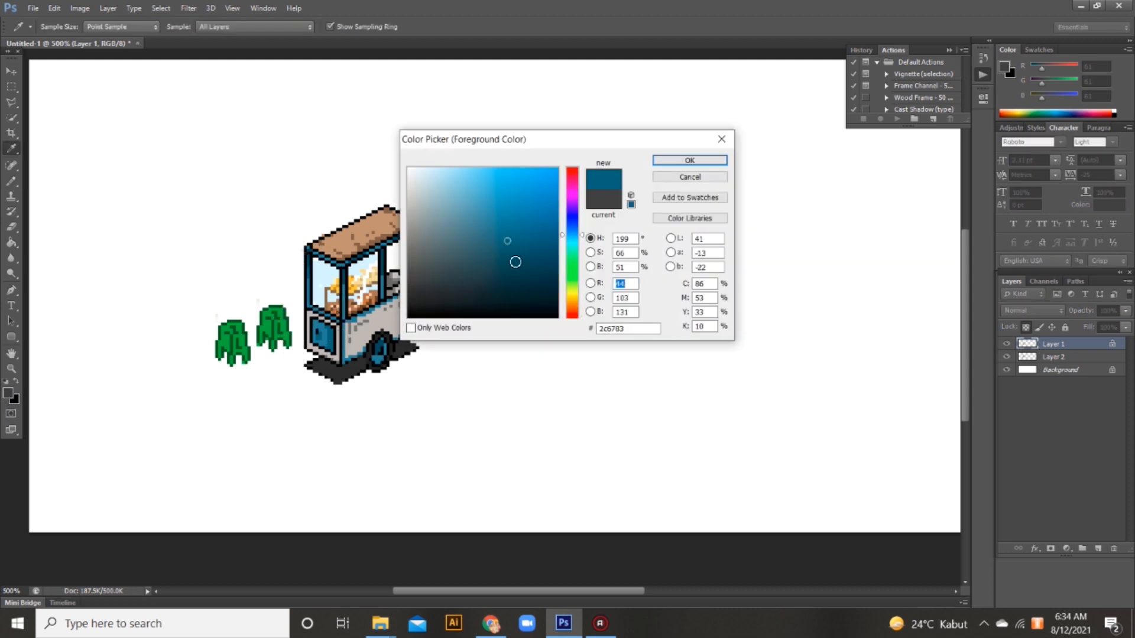
{"action": "left_click", "coordinate": [691, 160]}
{"action": "right_click", "coordinate": [507, 300]}
{"action": "left_click", "coordinate": [522, 330]}
{"action": "left_click", "coordinate": [349, 295]}
{"action": "right_click", "coordinate": [590, 262]}
{"action": "left_click_drag", "start_coordinate": [614, 293], "coordinate": [343, 275]}
{"action": "key", "text": "Return"}
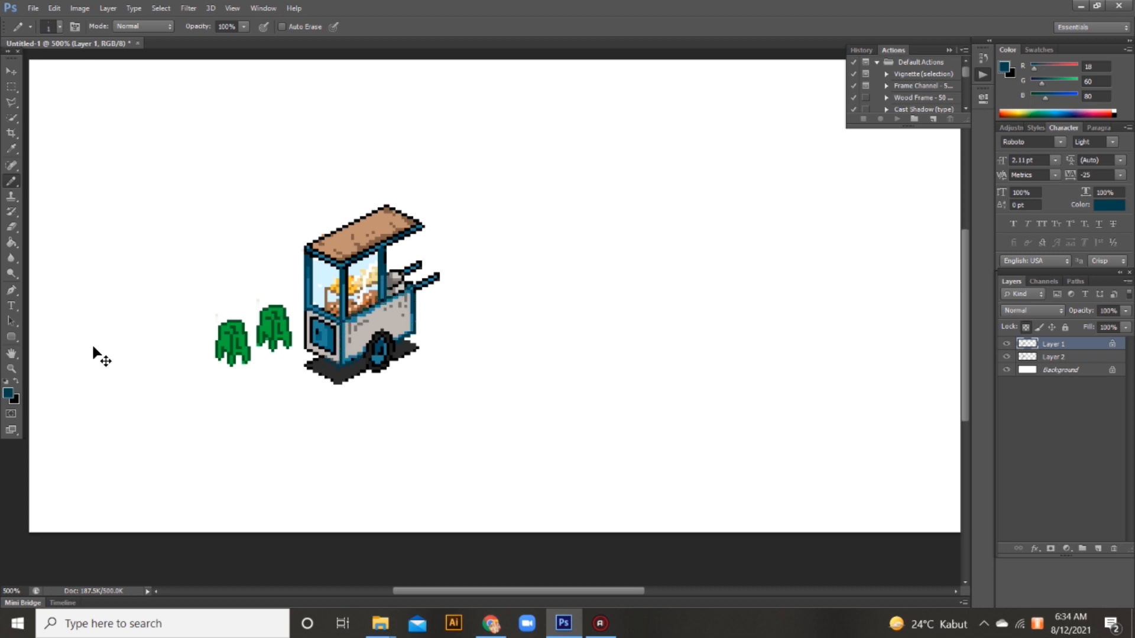
Recolor the outline along the lower front panel of the cart grey (RGB 119, 119, 119)
{"action": "left_click", "coordinate": [7, 393]}
{"action": "left_click", "coordinate": [349, 341]}
{"action": "key", "text": "Return"}
{"action": "left_click_drag", "start_coordinate": [337, 362], "coordinate": [308, 348]}
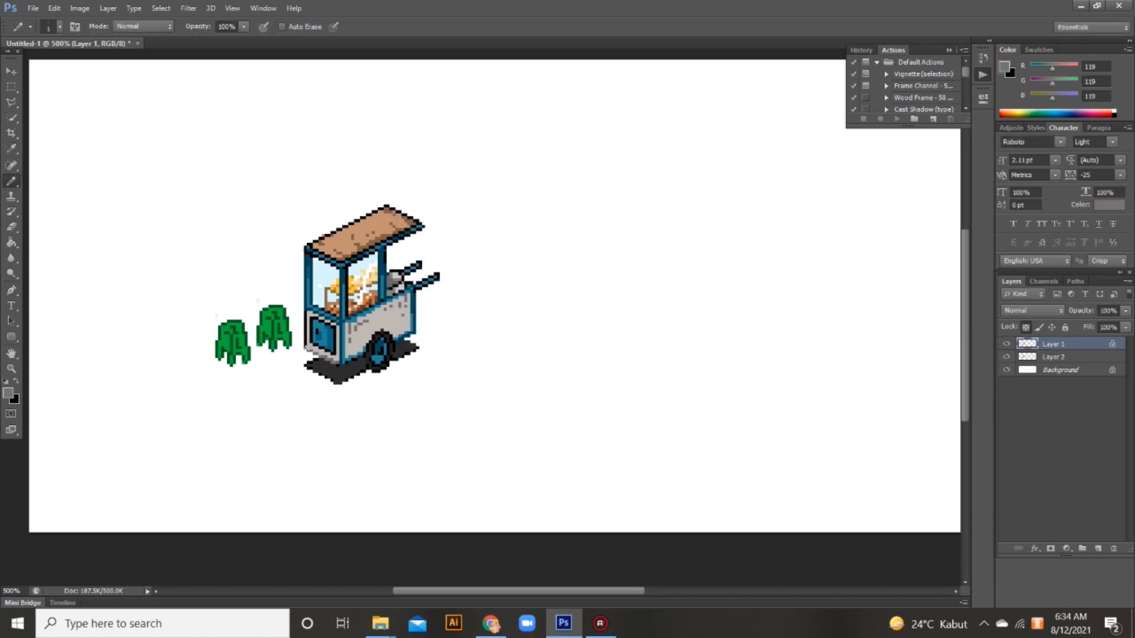
Recolor the outlines of the door panel, the cart's rear edge and the handles dark blue (RGB 18, 60, 80)
{"action": "left_click", "coordinate": [7, 393]}
{"action": "left_click", "coordinate": [309, 331]}
{"action": "left_click", "coordinate": [715, 162]}
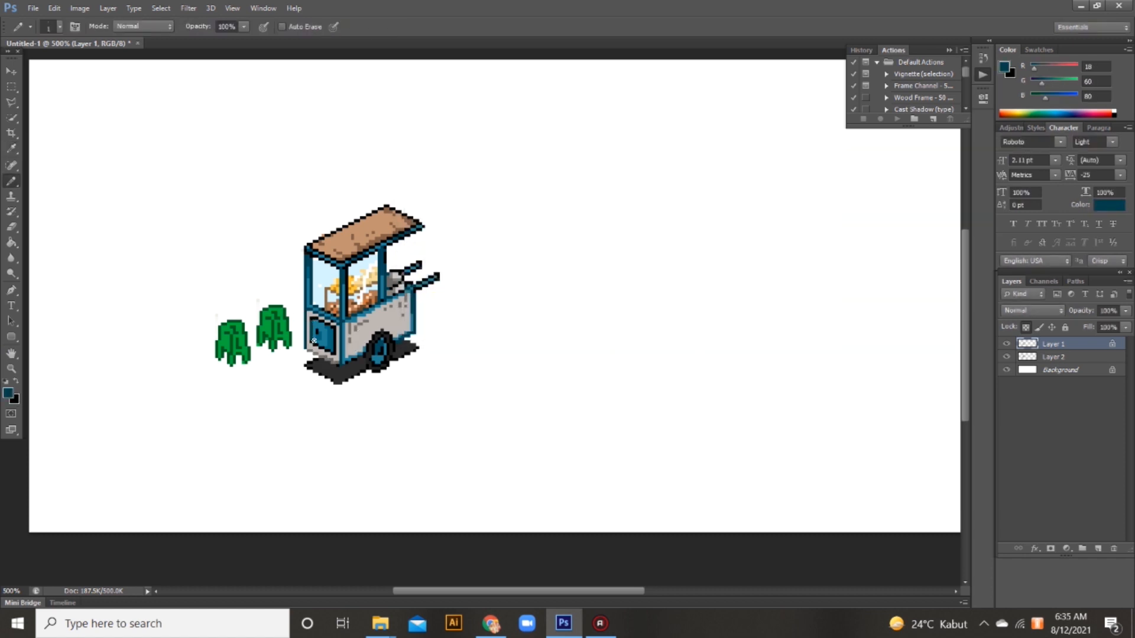
{"action": "left_click_drag", "start_coordinate": [419, 285], "coordinate": [418, 278]}
{"action": "right_click", "coordinate": [445, 300]}
{"action": "type", "text": "7"}
{"action": "key", "text": "Return"}
Recolor the outlines of the cooking pot and ground shadow dark grey (RGB 42, 42, 42), using 4 px and 2 px Pencil sizes
{"action": "key", "text": "x"}
{"action": "right_click", "coordinate": [493, 263]}
{"action": "type", "text": "4"}
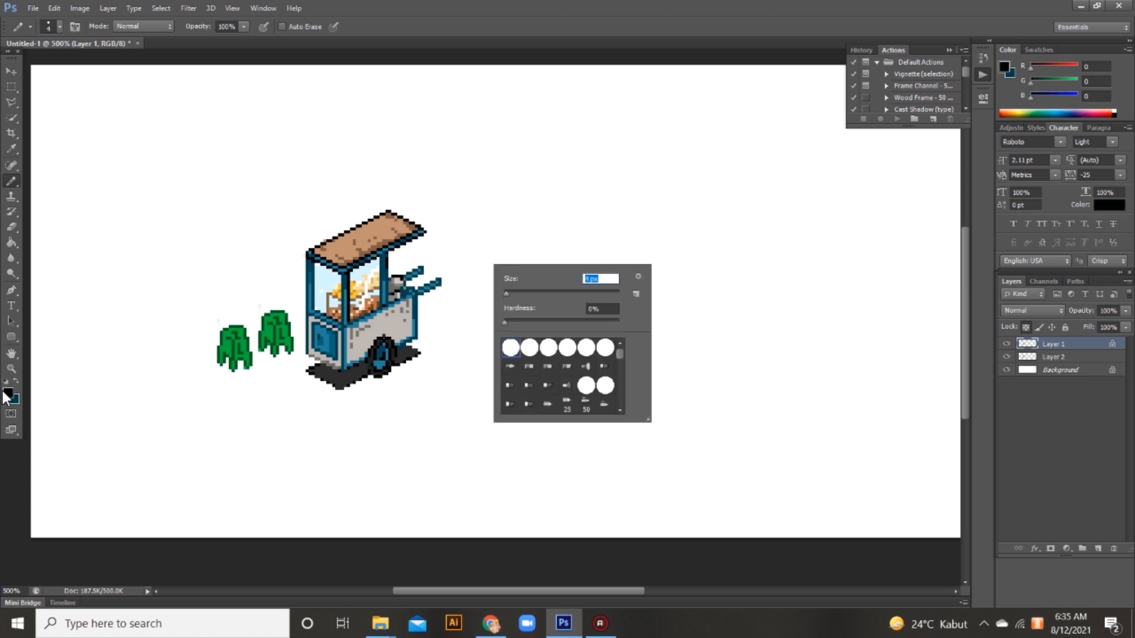
{"action": "left_click", "coordinate": [7, 393]}
{"action": "left_click", "coordinate": [338, 379]}
{"action": "key", "text": "Return"}
{"action": "left_click_drag", "start_coordinate": [394, 278], "coordinate": [402, 284]}
{"action": "right_click", "coordinate": [492, 307]}
{"action": "type", "text": "2"}
{"action": "key", "text": "Return"}
{"action": "left_click_drag", "start_coordinate": [427, 328], "coordinate": [424, 327]}
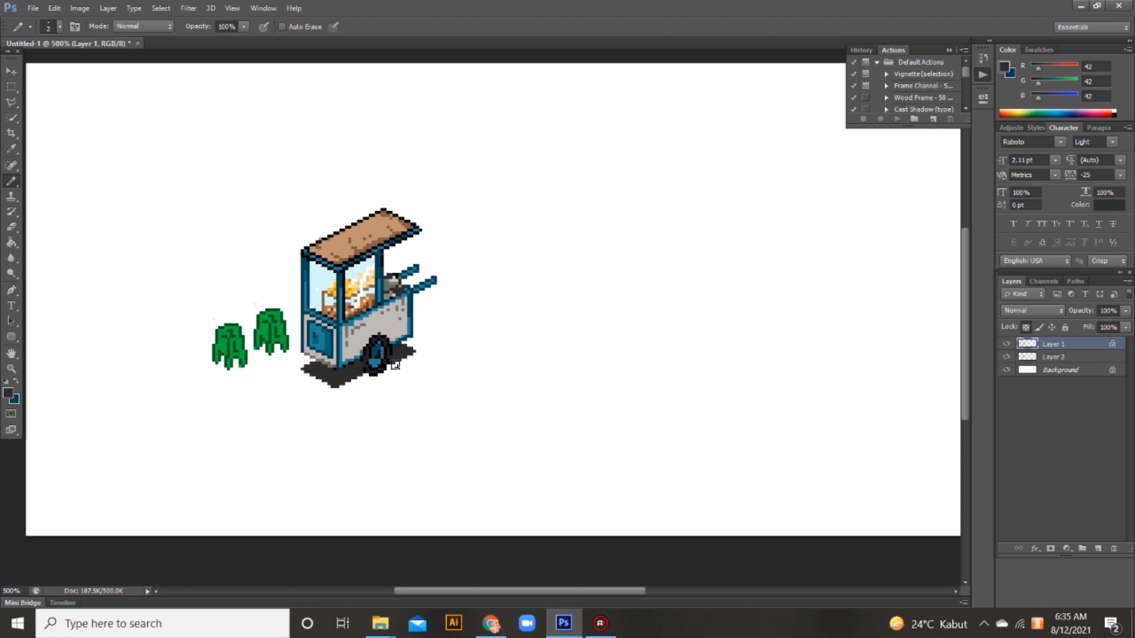
Draw the outline of a long isometric wall behind the cart and stools on a new layer
{"action": "left_click", "coordinate": [11, 72]}
{"action": "scroll", "coordinate": [323, 266], "scroll_direction": "left", "scroll_amount": 1}
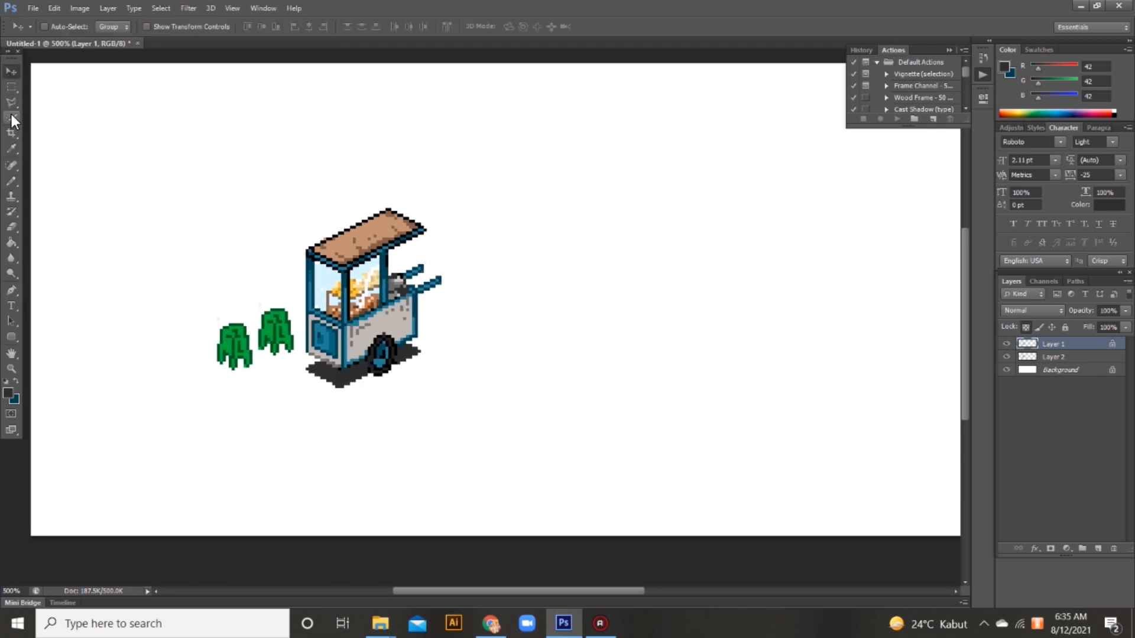
{"action": "key", "text": "b"}
{"action": "key", "text": "ctrl+shift+alt+n"}
{"action": "left_click_drag", "start_coordinate": [348, 337], "coordinate": [524, 338]}
{"action": "right_click", "coordinate": [524, 338]}
{"action": "key", "text": "Escape"}
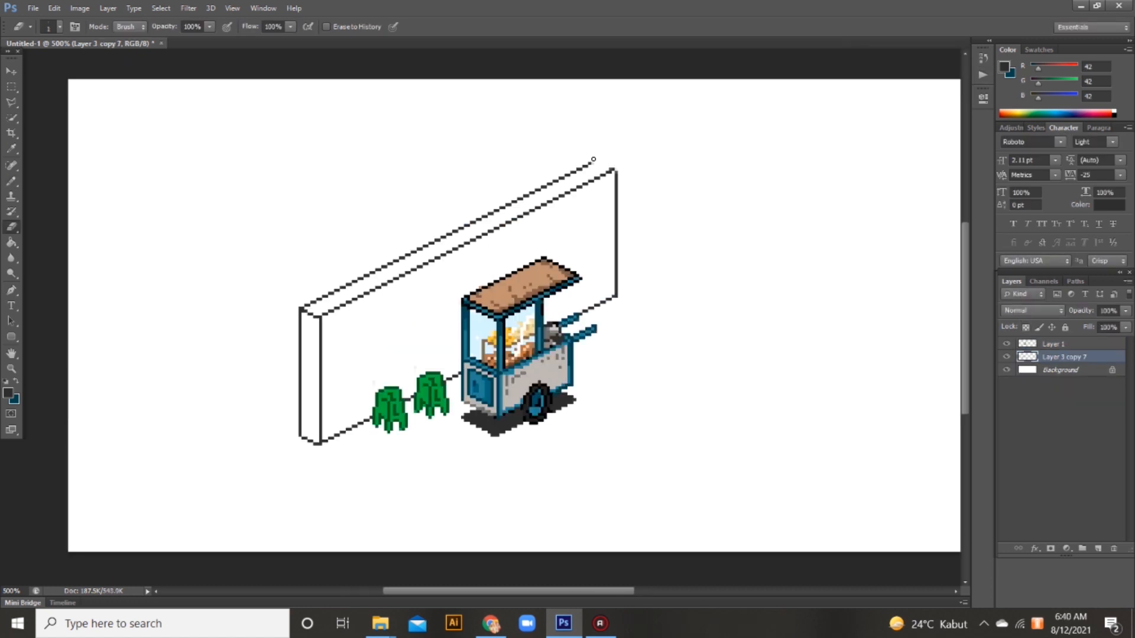
Draw the inner edge lines of the pillars at both ends of the wall
{"action": "key", "text": "b"}
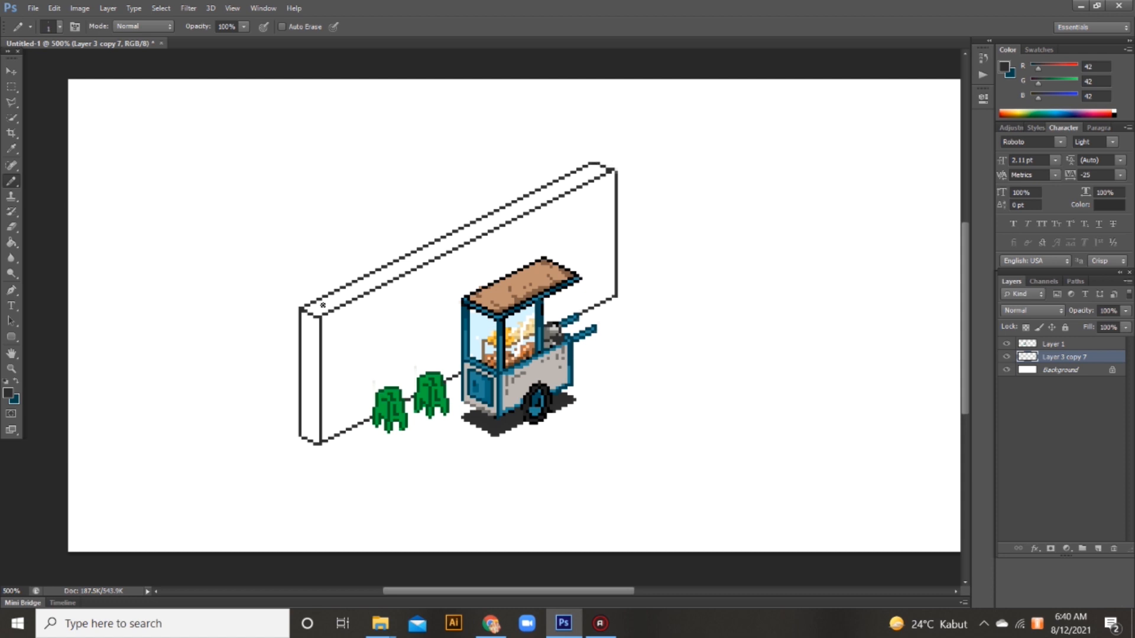
{"action": "left_click_drag", "start_coordinate": [337, 311], "coordinate": [342, 436]}
{"action": "key", "text": "super+x"}
{"action": "key", "text": "Escape"}
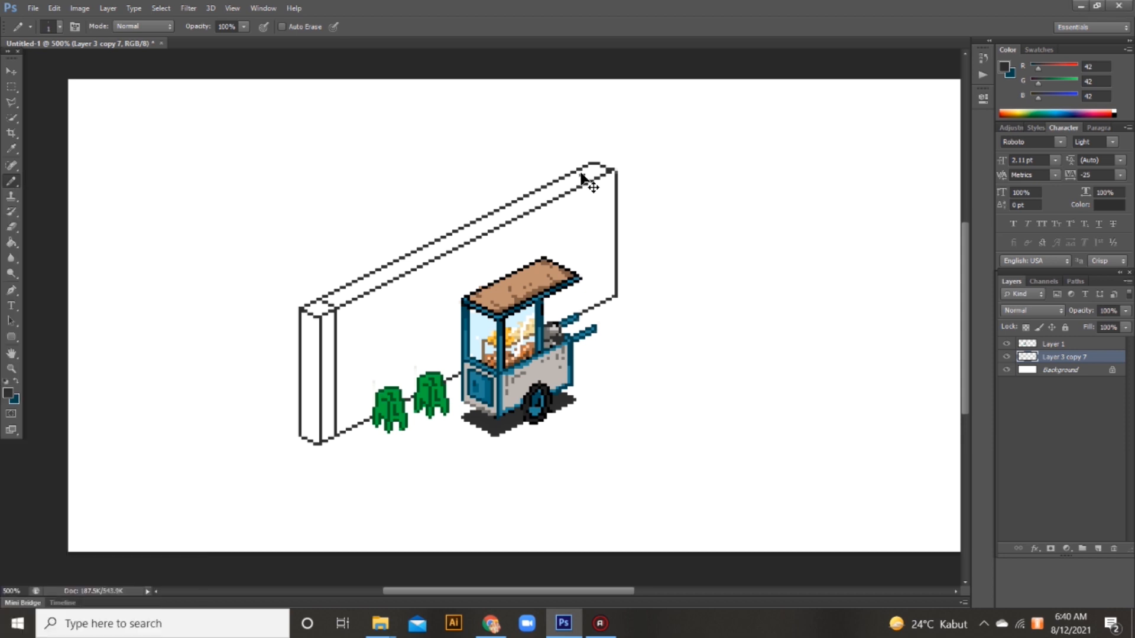
{"action": "left_click_drag", "start_coordinate": [601, 187], "coordinate": [600, 302]}
Lasso the wall's upper diagonal line and duplicate it down the wall face as evenly spaced plank lines between the pillars
{"action": "key", "text": "l"}
{"action": "left_click", "coordinate": [576, 179]}
{"action": "left_click", "coordinate": [336, 310]}
{"action": "left_click", "coordinate": [597, 186]}
{"action": "left_click", "coordinate": [595, 176]}
{"action": "left_click", "coordinate": [576, 179]}
{"action": "key", "text": "v"}
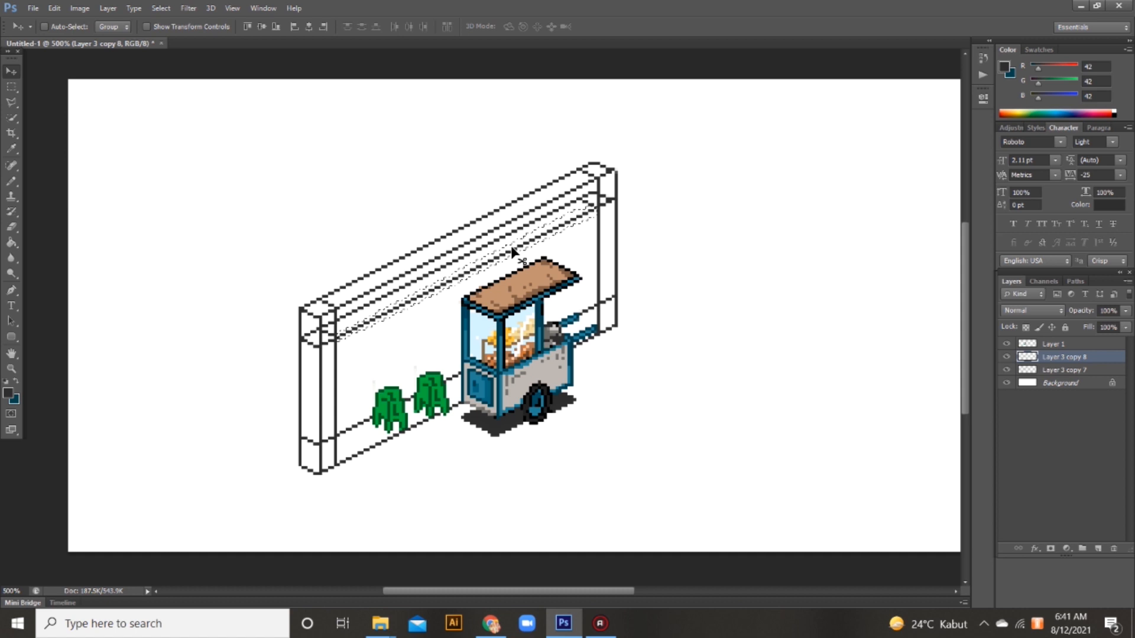
{"action": "left_click_drag", "start_coordinate": [446, 248], "coordinate": [449, 315]}
{"action": "mouse_move", "coordinate": [449, 314]}
{"action": "left_mouse_down"}
{"action": "mouse_move", "coordinate": [449, 348]}
{"action": "mouse_move", "coordinate": [402, 359]}
{"action": "left_mouse_up"}
{"action": "key", "text": "ctrl+d"}
Create a new layer and set the Pencil's foreground color to beige (RGB 197, 191, 182)
{"action": "key", "text": "ctrl+shift+alt+n"}
{"action": "left_click", "coordinate": [11, 182]}
{"action": "left_click", "coordinate": [11, 395]}
{"action": "left_click", "coordinate": [407, 244]}
{"action": "left_click", "coordinate": [689, 161]}
{"action": "left_click", "coordinate": [1004, 67]}
{"action": "left_click_drag", "start_coordinate": [570, 298], "coordinate": [570, 303]}
{"action": "left_click", "coordinate": [418, 202]}
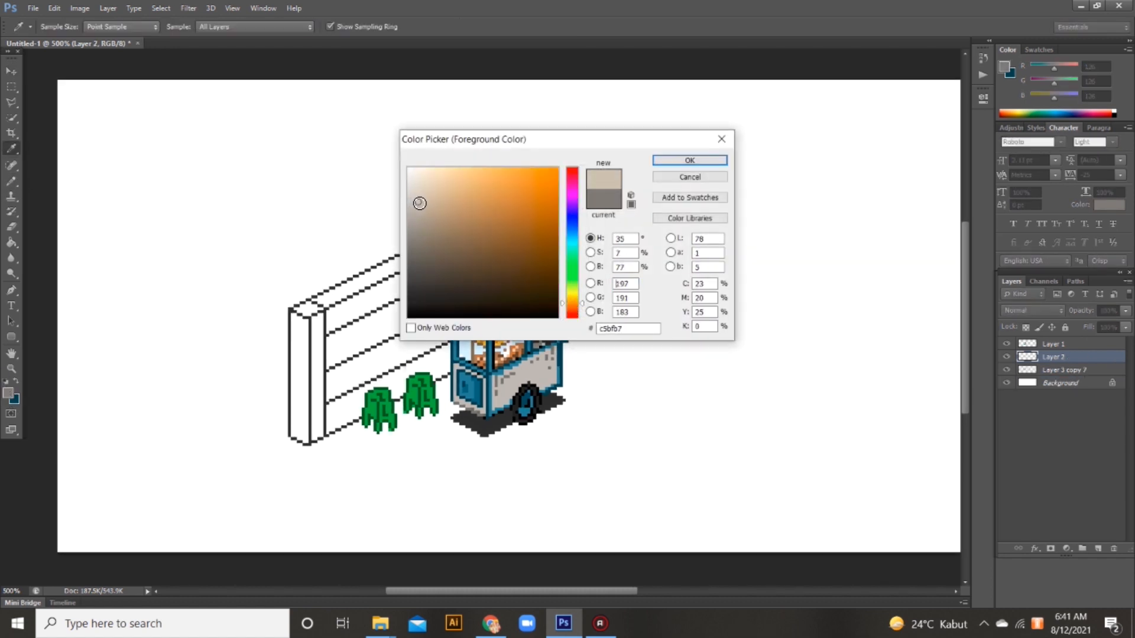
{"action": "left_click", "coordinate": [707, 161]}
Try painting the wall beige with a larger Pencil on the new layer and undo the stroke
{"action": "right_click", "coordinate": [442, 269]}
{"action": "left_click", "coordinate": [460, 302]}
{"action": "left_click_drag", "start_coordinate": [531, 228], "coordinate": [406, 325]}
{"action": "key", "text": "ctrl+z"}
Identify the wall outline's layer by toggling its visibility and move Layer 2 beneath it
{"action": "left_click", "coordinate": [1069, 370]}
{"action": "left_click", "coordinate": [1008, 369]}
{"action": "left_click", "coordinate": [1007, 369]}
{"action": "left_click_drag", "start_coordinate": [1083, 357], "coordinate": [1078, 374]}
Paint the whole wall, including its pillars and top, beige on Layer 2
{"action": "mouse_move", "coordinate": [553, 258]}
{"action": "left_mouse_down"}
{"action": "mouse_move", "coordinate": [441, 333]}
{"action": "mouse_move", "coordinate": [314, 379]}
{"action": "mouse_move", "coordinate": [367, 408]}
{"action": "mouse_move", "coordinate": [541, 321]}
{"action": "mouse_move", "coordinate": [572, 251]}
{"action": "left_mouse_up"}
{"action": "right_click", "coordinate": [582, 234]}
{"action": "left_click", "coordinate": [597, 263]}
{"action": "mouse_move", "coordinate": [542, 216]}
{"action": "left_mouse_down"}
{"action": "mouse_move", "coordinate": [586, 187]}
{"action": "mouse_move", "coordinate": [325, 311]}
{"action": "mouse_move", "coordinate": [304, 443]}
{"action": "mouse_move", "coordinate": [344, 424]}
{"action": "left_mouse_up"}
{"action": "left_click", "coordinate": [600, 288]}
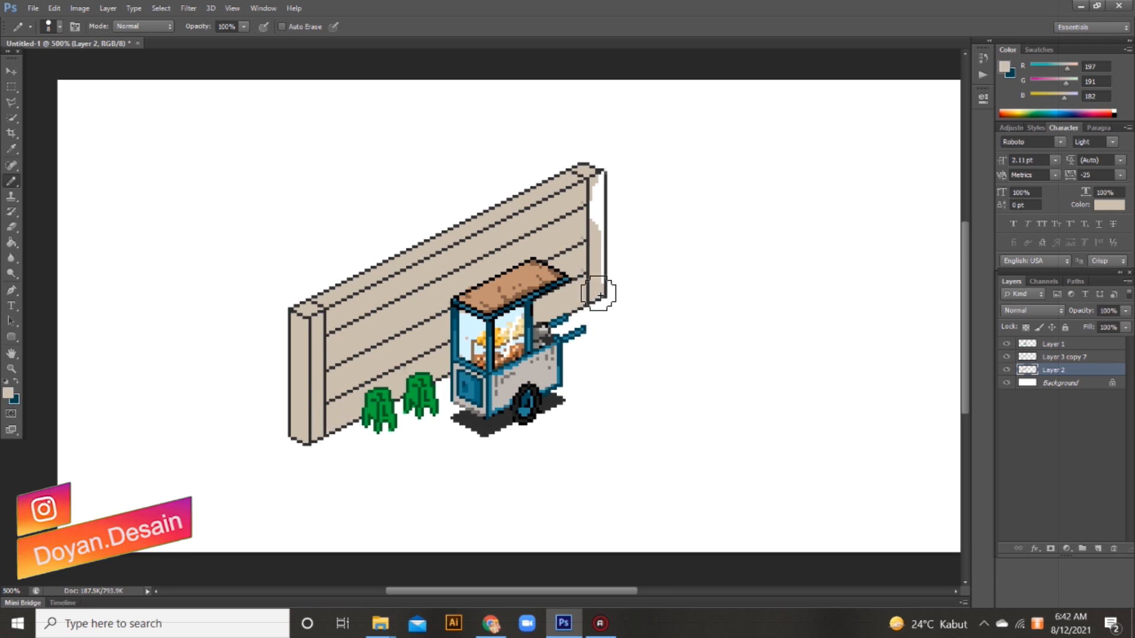
{"action": "left_click", "coordinate": [603, 184], "text": "shift"}
{"action": "right_click", "coordinate": [601, 198]}
{"action": "left_click", "coordinate": [605, 225]}
{"action": "left_click", "coordinate": [603, 175]}
Lock the transparent pixels of the wall outline's layer and fill its lines with dark grey (RGB 68, 68, 68)
{"action": "left_click", "coordinate": [1062, 358]}
{"action": "key", "text": "slash"}
{"action": "left_click", "coordinate": [8, 393]}
{"action": "mouse_move", "coordinate": [414, 291]}
{"action": "left_mouse_down"}
{"action": "mouse_move", "coordinate": [392, 296]}
{"action": "mouse_move", "coordinate": [398, 278]}
{"action": "left_mouse_up"}
{"action": "left_click", "coordinate": [672, 164]}
{"action": "key", "text": "alt+BackSpace"}
Refill the wall's outlines with a lighter grey (RGB 100, 100, 100)
{"action": "left_click", "coordinate": [8, 394]}
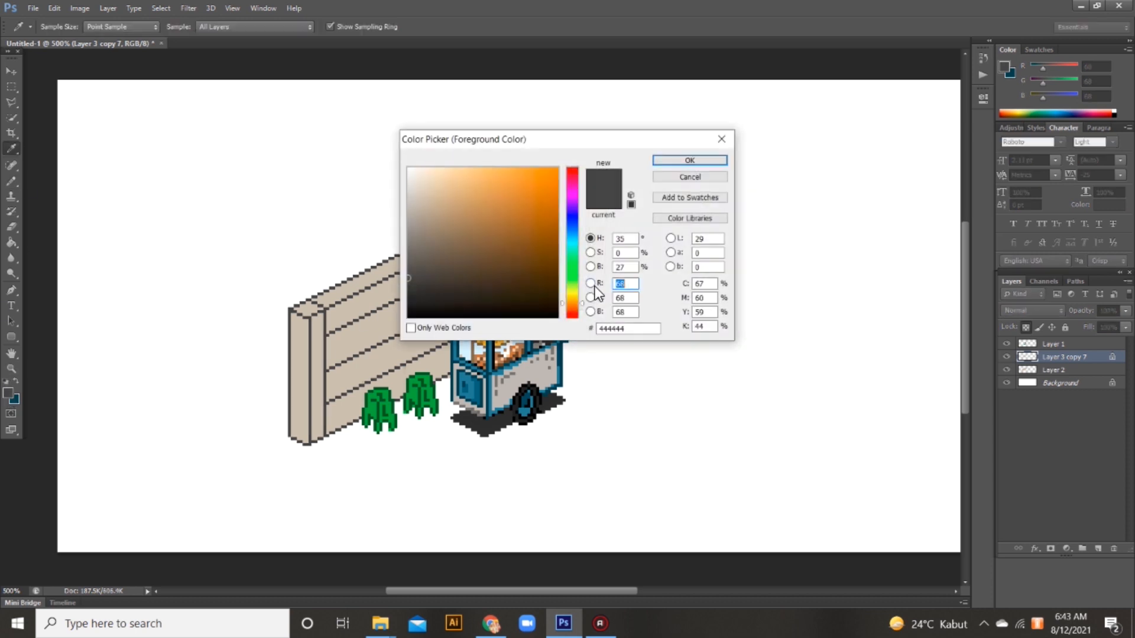
{"action": "left_click", "coordinate": [707, 160]}
{"action": "key", "text": "alt+BackSpace"}
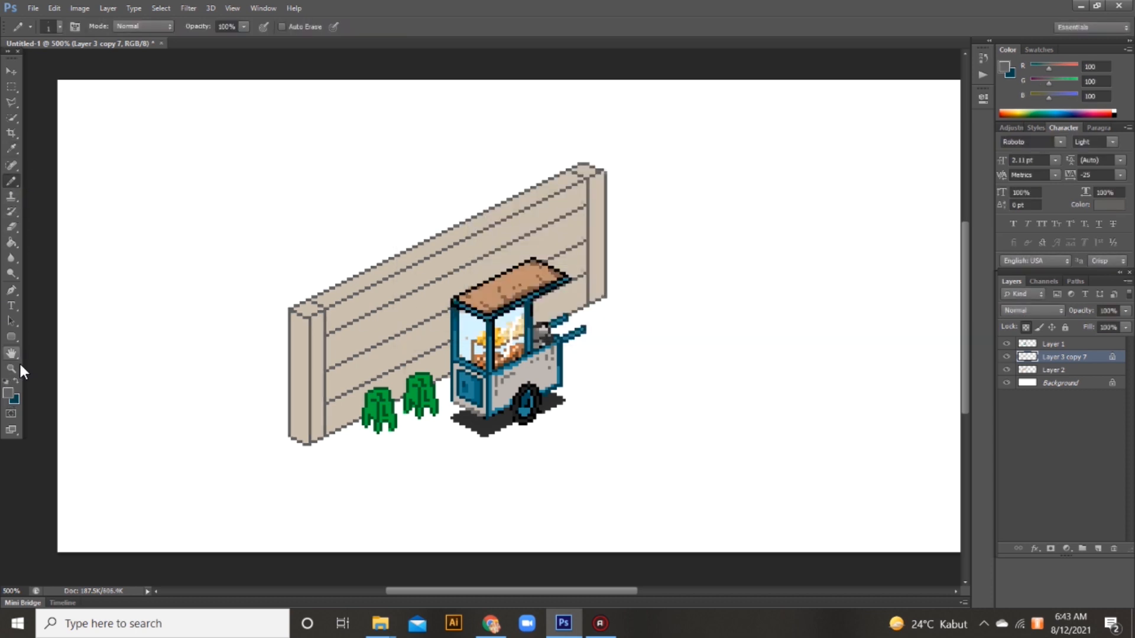
Set the Pencil to a 2 px tip in near-white (RGB 243, 243, 243)
{"action": "left_click", "coordinate": [8, 393]}
{"action": "mouse_move", "coordinate": [431, 236]}
{"action": "left_mouse_down"}
{"action": "mouse_move", "coordinate": [424, 193]}
{"action": "mouse_move", "coordinate": [411, 188]}
{"action": "left_mouse_up"}
{"action": "left_click", "coordinate": [712, 160]}
{"action": "right_click", "coordinate": [620, 272]}
{"action": "left_click", "coordinate": [620, 271]}
{"action": "left_click", "coordinate": [9, 391]}
{"action": "left_click", "coordinate": [409, 175]}
{"action": "left_click", "coordinate": [691, 160]}
{"action": "left_click", "coordinate": [1073, 372]}
{"action": "left_click", "coordinate": [326, 302]}
{"action": "left_click_drag", "start_coordinate": [335, 299], "coordinate": [319, 302]}
{"action": "key", "text": "ctrl+alt+z"}
{"action": "key", "text": "ctrl+alt+z"}
{"action": "left_click", "coordinate": [323, 304]}
{"action": "left_click", "coordinate": [316, 299]}
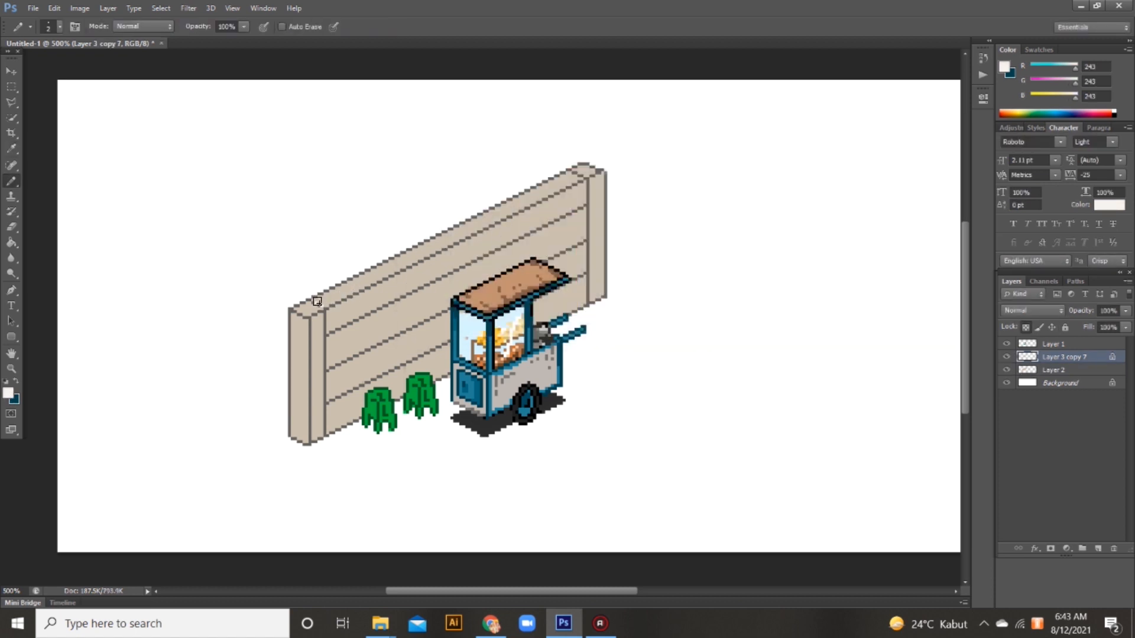
{"action": "key", "text": "ctrl+alt+z"}
{"action": "key", "text": "ctrl+alt+z"}
Paint a near-white highlight along the wall's top from the front pillar to the far pillar on Layer 2
{"action": "left_click", "coordinate": [1061, 372]}
{"action": "left_click", "coordinate": [322, 303]}
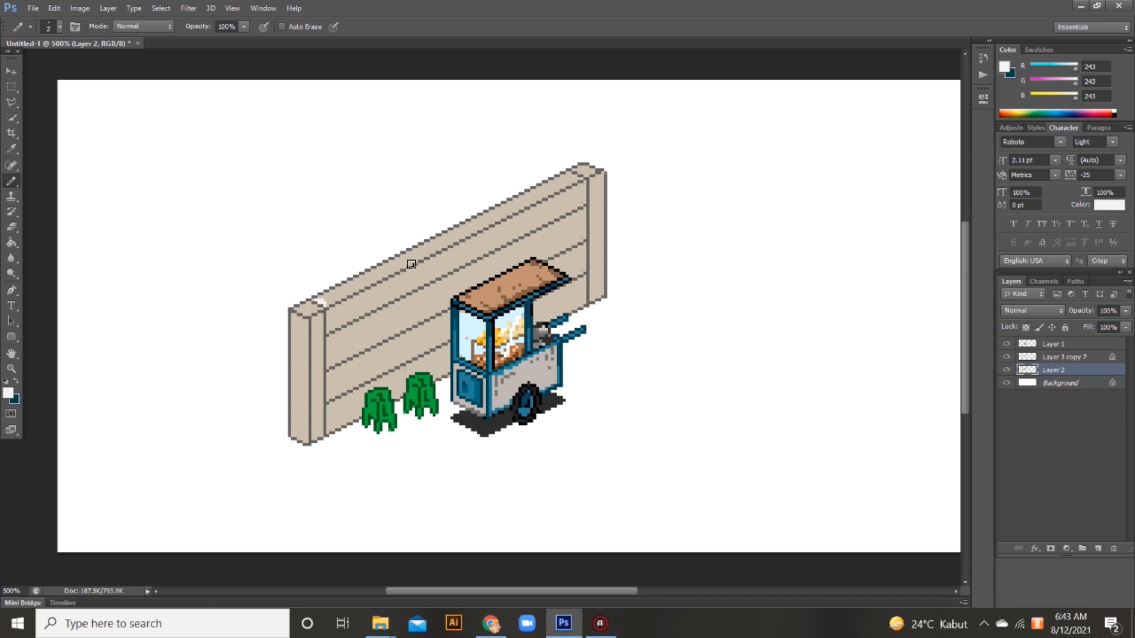
{"action": "left_click", "coordinate": [572, 173], "text": "shift"}
{"action": "left_click_drag", "start_coordinate": [316, 304], "coordinate": [299, 310]}
Draw 1 px near-white highlight lines along the upper edges of the wall's planks with the Pencil
{"action": "right_click", "coordinate": [367, 320]}
{"action": "left_click", "coordinate": [379, 352]}
{"action": "left_click", "coordinate": [328, 333]}
{"action": "left_click", "coordinate": [585, 203], "text": "shift"}
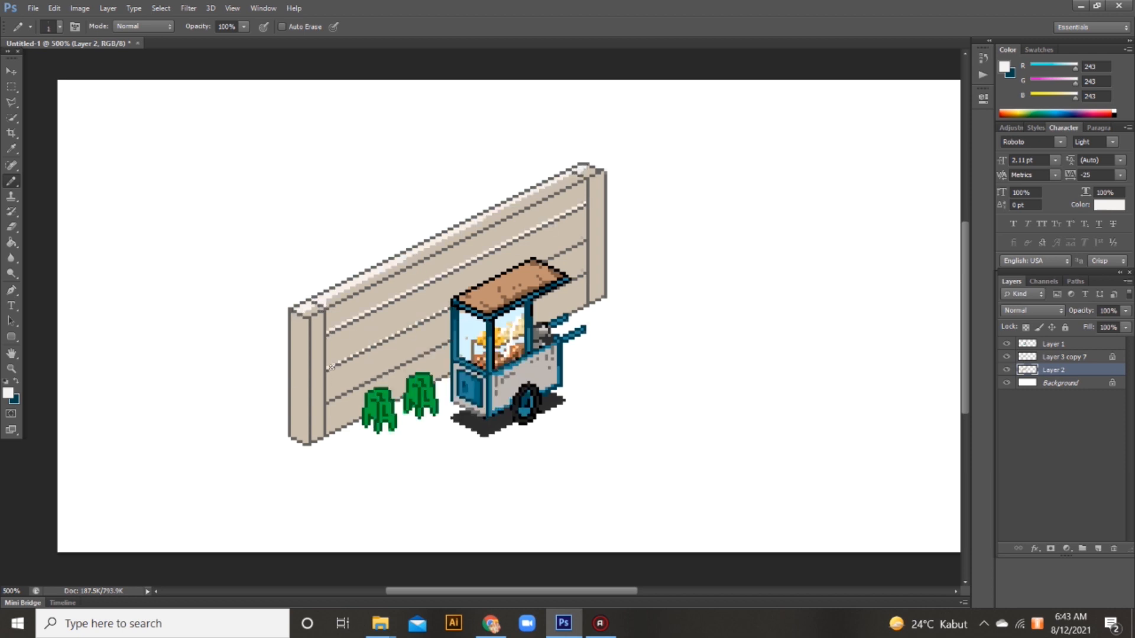
{"action": "left_click", "coordinate": [450, 307], "text": "shift"}
{"action": "left_click", "coordinate": [543, 258]}
{"action": "left_click", "coordinate": [586, 239], "text": "shift"}
{"action": "key", "text": "ctrl+alt+z"}
{"action": "left_click", "coordinate": [586, 240], "text": "shift"}
{"action": "left_click", "coordinate": [328, 401]}
{"action": "left_click", "coordinate": [448, 341], "text": "shift"}
Shade the plank and pillar edges and speckle the wall with a 1 px grey-beige Pencil (RGB 163, 154, 141)
{"action": "left_click", "coordinate": [9, 394]}
{"action": "left_click", "coordinate": [425, 210]}
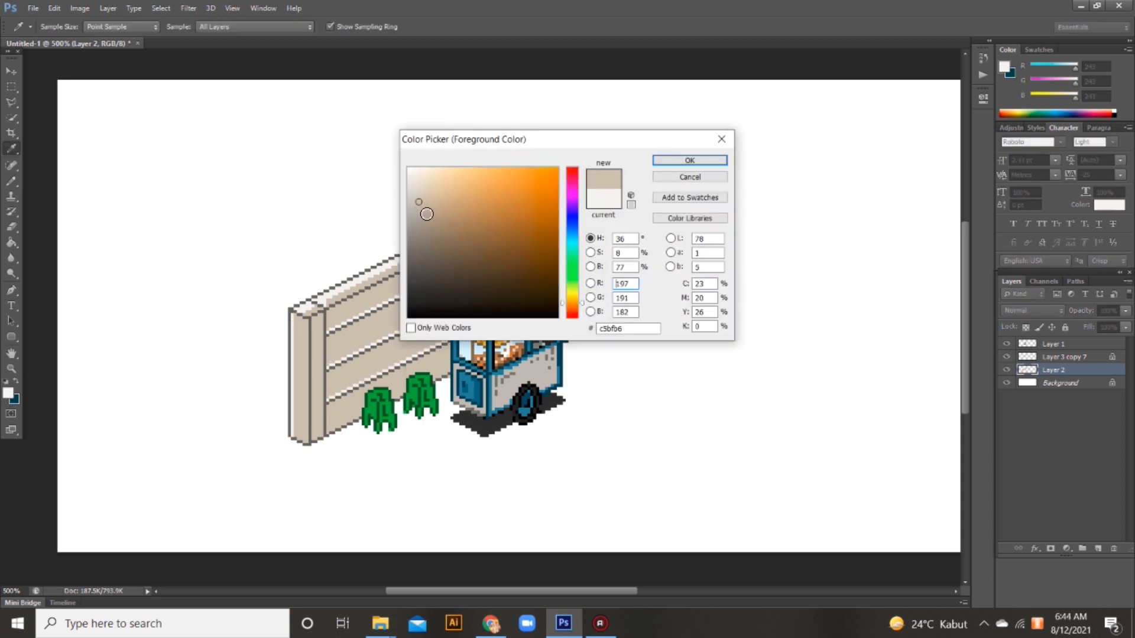
{"action": "key", "text": "Return"}
{"action": "right_click", "coordinate": [330, 344]}
{"action": "type", "text": "12"}
{"action": "key", "text": "Return"}
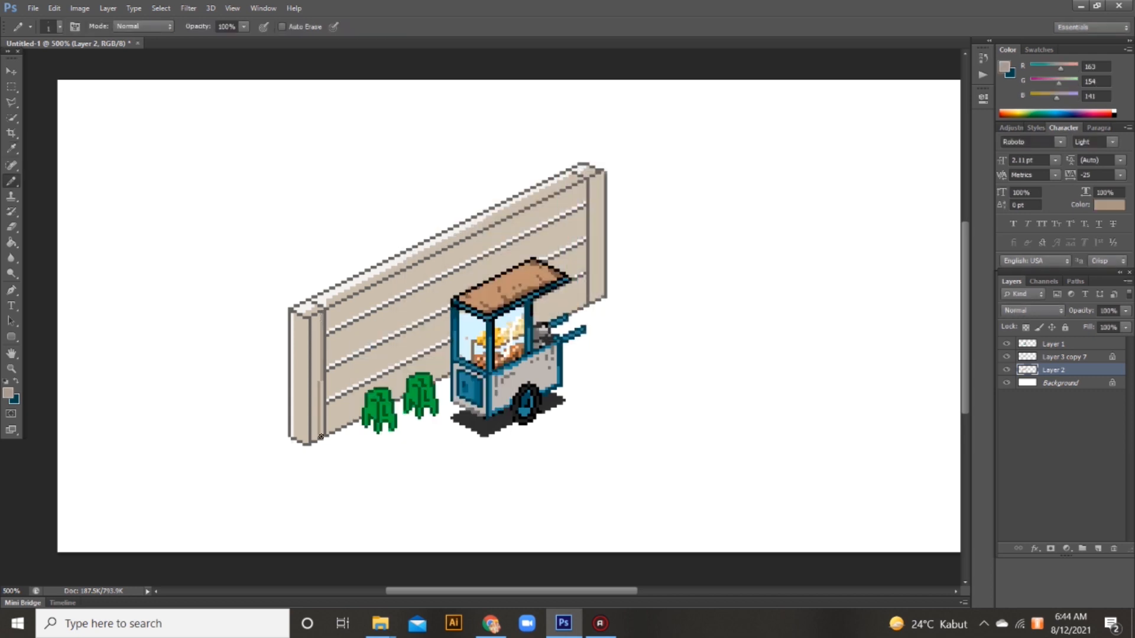
{"action": "right_click", "coordinate": [324, 402]}
{"action": "left_click_drag", "start_coordinate": [352, 460], "coordinate": [346, 425]}
{"action": "key", "text": "Return"}
{"action": "left_click_drag", "start_coordinate": [564, 317], "coordinate": [589, 305]}
{"action": "left_click_drag", "start_coordinate": [583, 212], "coordinate": [587, 259]}
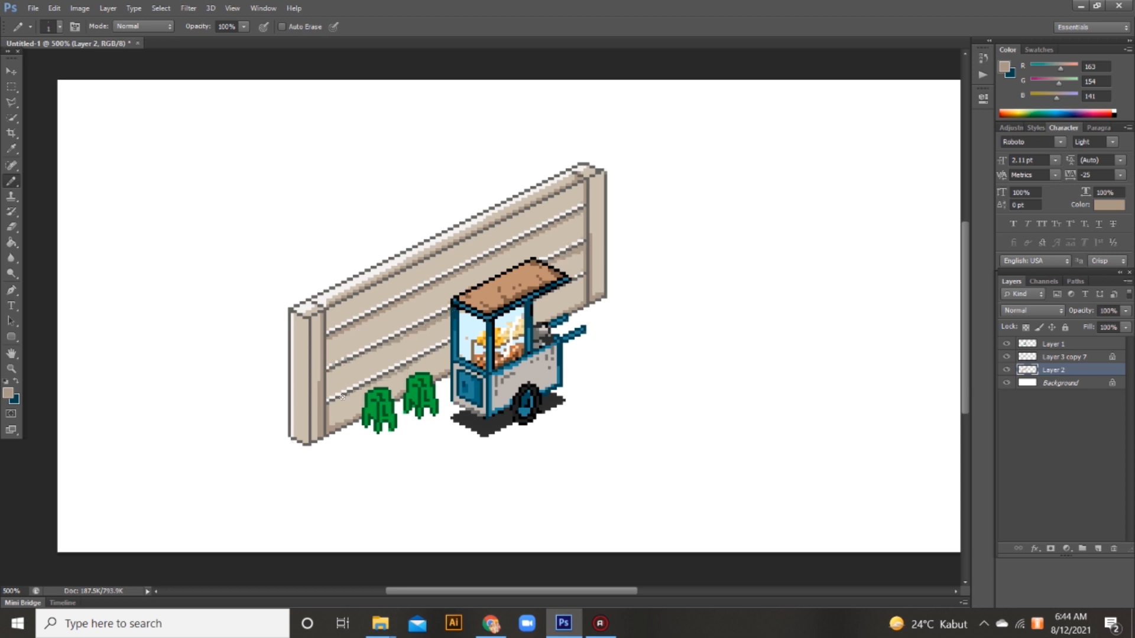
{"action": "left_click_drag", "start_coordinate": [287, 436], "coordinate": [307, 444]}
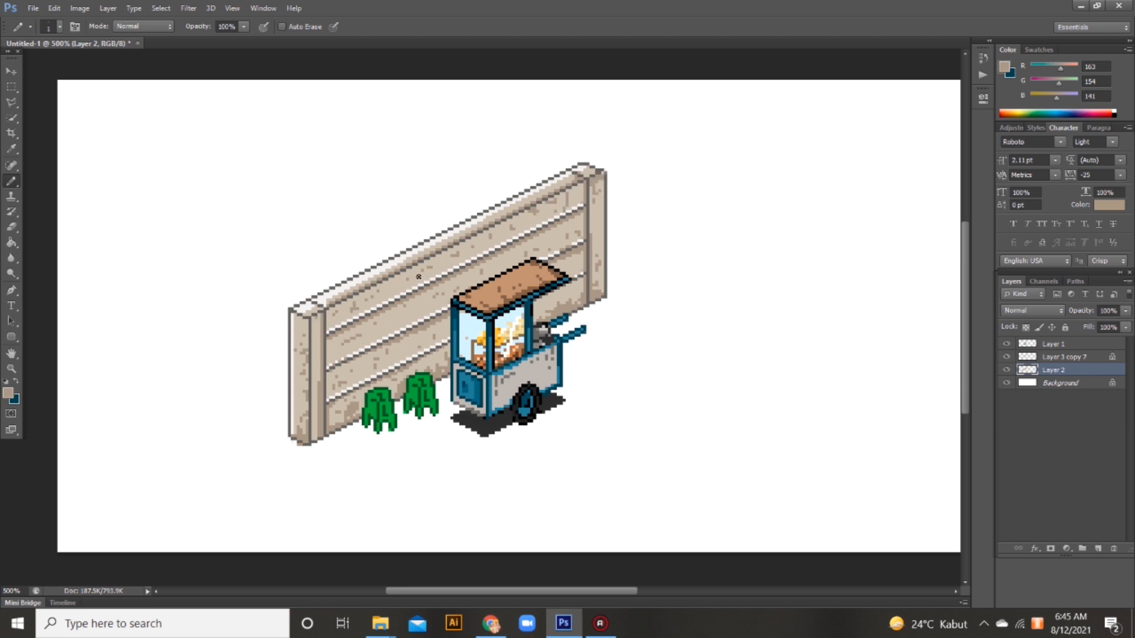
Add lighter grey-beige (RGB 205, 200, 194) pixel texture to the wall's planks and pillars
{"action": "left_click", "coordinate": [9, 393]}
{"action": "left_click", "coordinate": [428, 217]}
{"action": "left_click", "coordinate": [672, 160]}
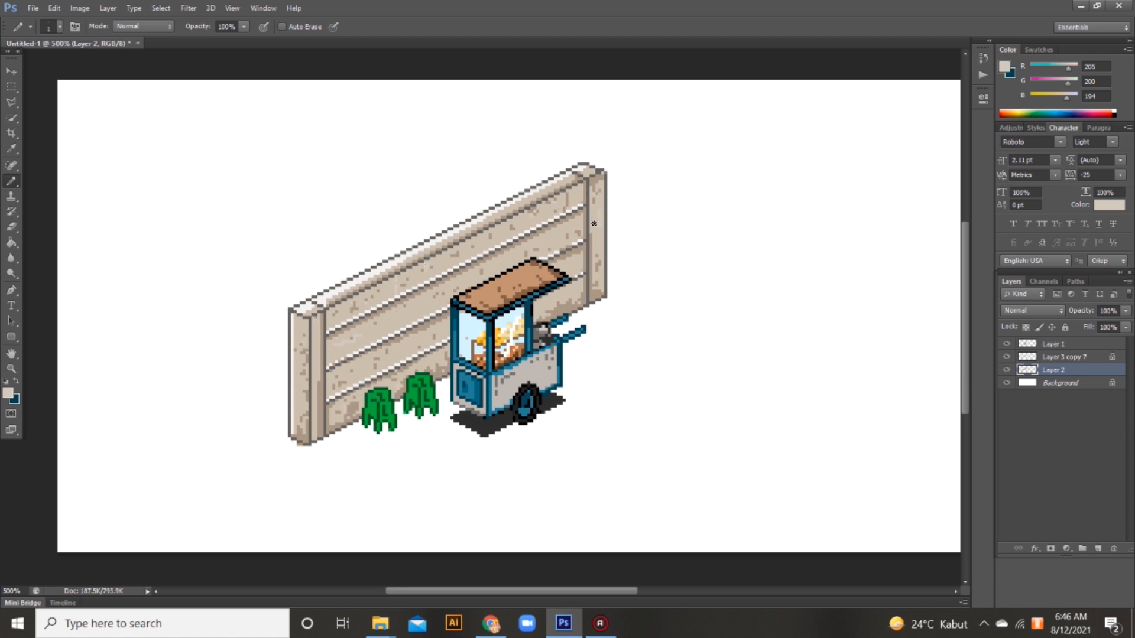
{"action": "left_click", "coordinate": [570, 177], "text": "shift"}
Draw a black isometric line on a new layer from the wall's front pillar, extend it with copies and merge them
{"action": "key", "text": "space"}
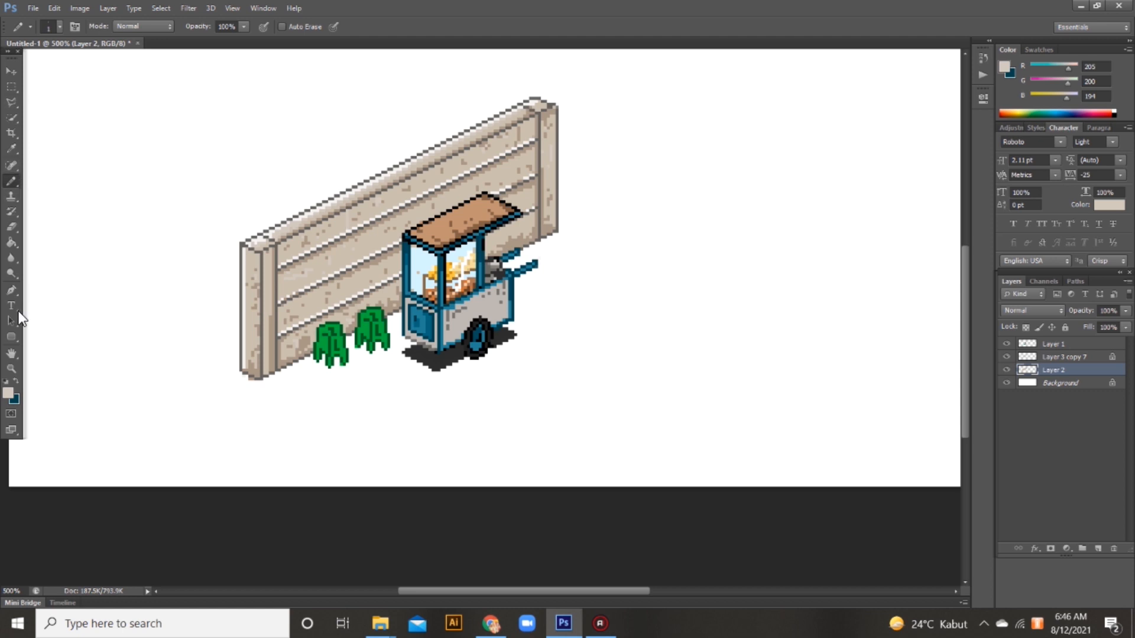
{"action": "left_click", "coordinate": [12, 149]}
{"action": "left_click", "coordinate": [19, 182]}
{"action": "key", "text": "ctrl+shift+n"}
{"action": "key", "text": "Return"}
{"action": "key", "text": "d"}
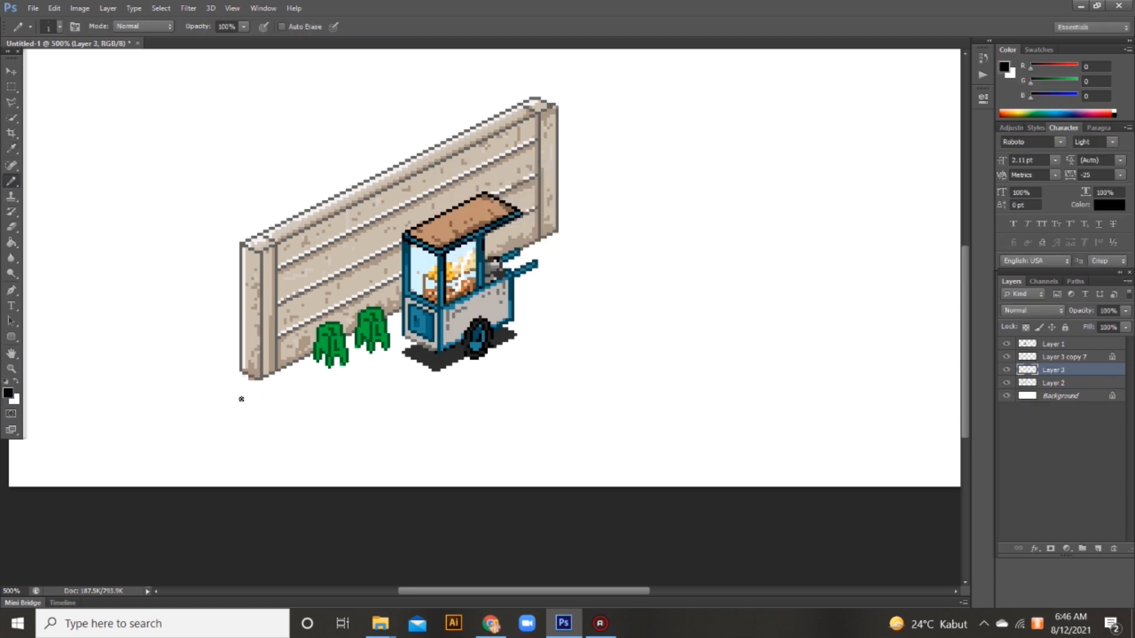
{"action": "left_click_drag", "start_coordinate": [265, 384], "coordinate": [282, 390]}
{"action": "key", "text": "v"}
{"action": "left_click_drag", "start_coordinate": [319, 391], "coordinate": [348, 407]}
{"action": "left_click_drag", "start_coordinate": [335, 414], "coordinate": [363, 427]}
{"action": "left_click_drag", "start_coordinate": [365, 431], "coordinate": [394, 447]}
{"action": "left_click", "coordinate": [1078, 408], "text": "shift"}
{"action": "key", "text": "ctrl+e"}
Duplicate the merged line, flip it horizontally and extend it with copies to form the ground's long front edge
{"action": "left_click_drag", "start_coordinate": [490, 421], "coordinate": [608, 413]}
{"action": "left_click", "coordinate": [54, 9]}
{"action": "left_click", "coordinate": [325, 463]}
{"action": "left_click_drag", "start_coordinate": [455, 408], "coordinate": [658, 311]}
{"action": "left_click_drag", "start_coordinate": [658, 311], "coordinate": [764, 250]}
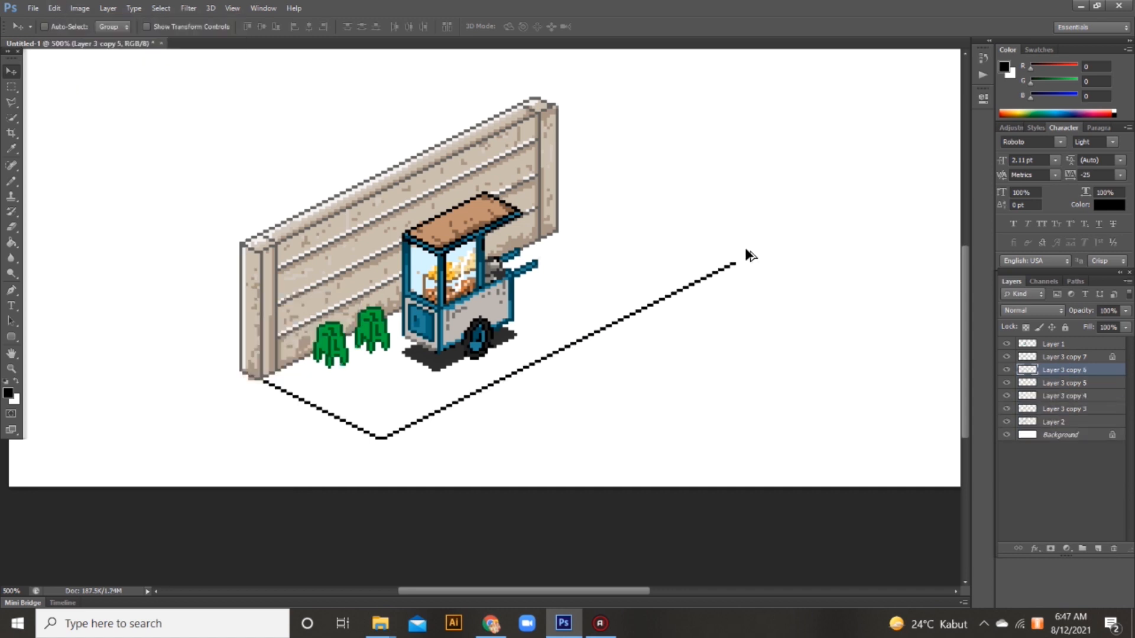
Copy the ground's short edge to the wall's far end and delete the front edge's overhang past the corner
{"action": "left_click", "coordinate": [1080, 407]}
{"action": "mouse_move", "coordinate": [580, 340]}
{"action": "left_mouse_down"}
{"action": "mouse_move", "coordinate": [778, 263]}
{"action": "mouse_move", "coordinate": [874, 195]}
{"action": "left_mouse_up"}
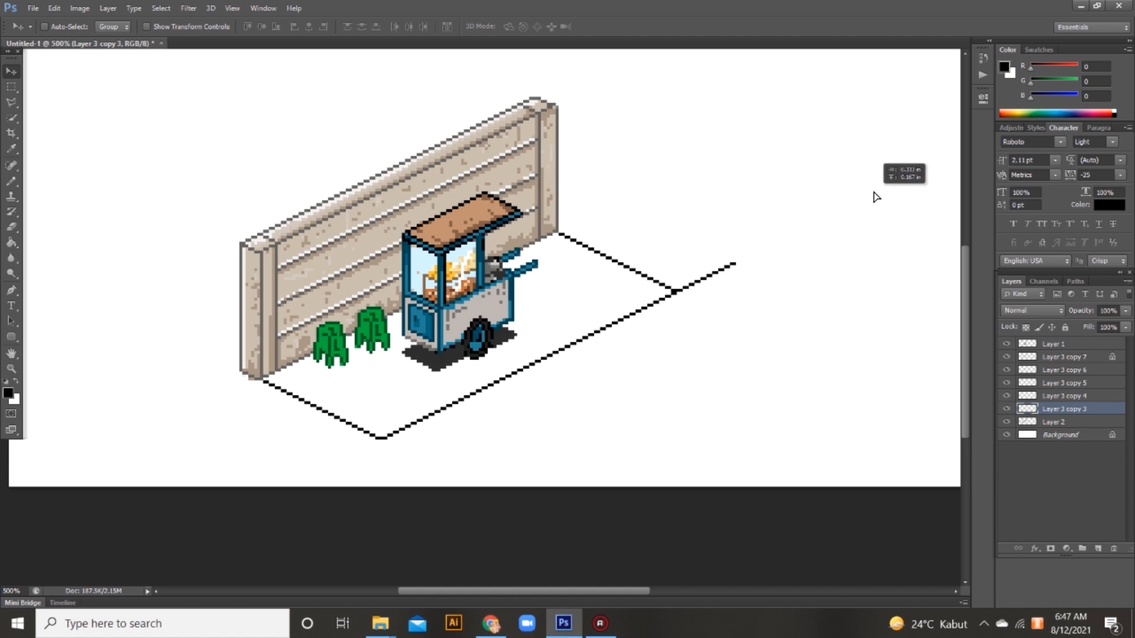
{"action": "left_click", "coordinate": [1013, 370]}
{"action": "left_click", "coordinate": [11, 227]}
{"action": "key", "text": "m"}
{"action": "left_click_drag", "start_coordinate": [821, 190], "coordinate": [671, 363]}
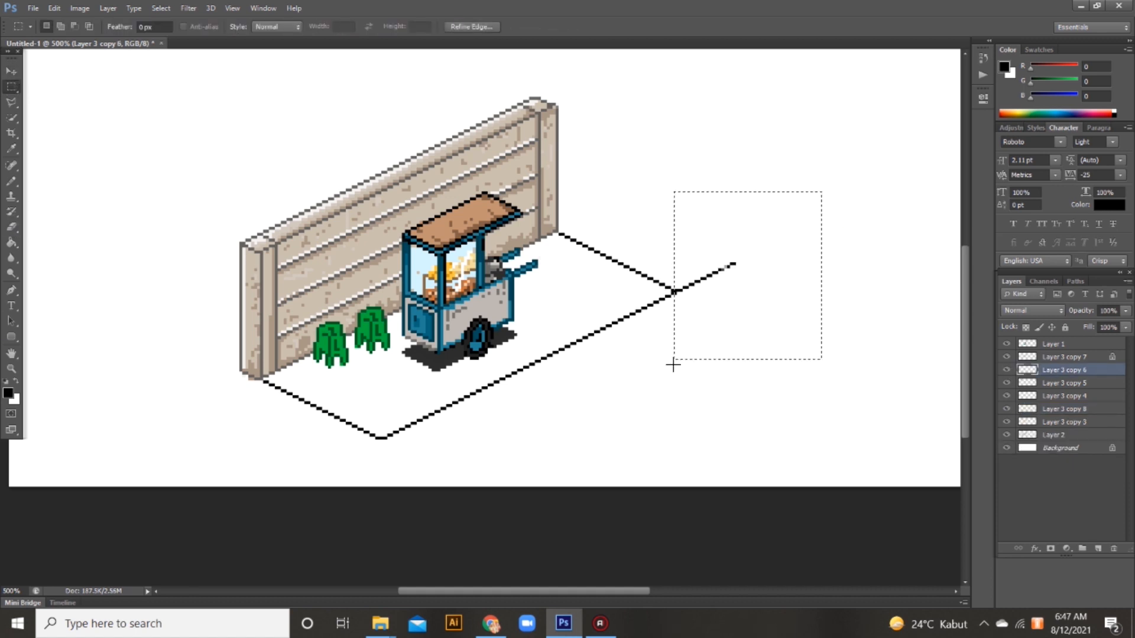
{"action": "key", "text": "Delete"}
{"action": "key", "text": "ctrl+d"}
Close the gap between the ground's far edge line and the wall's far pillar with the Pencil
{"action": "key", "text": "v"}
{"action": "right_click", "coordinate": [673, 293]}
{"action": "left_click", "coordinate": [709, 294]}
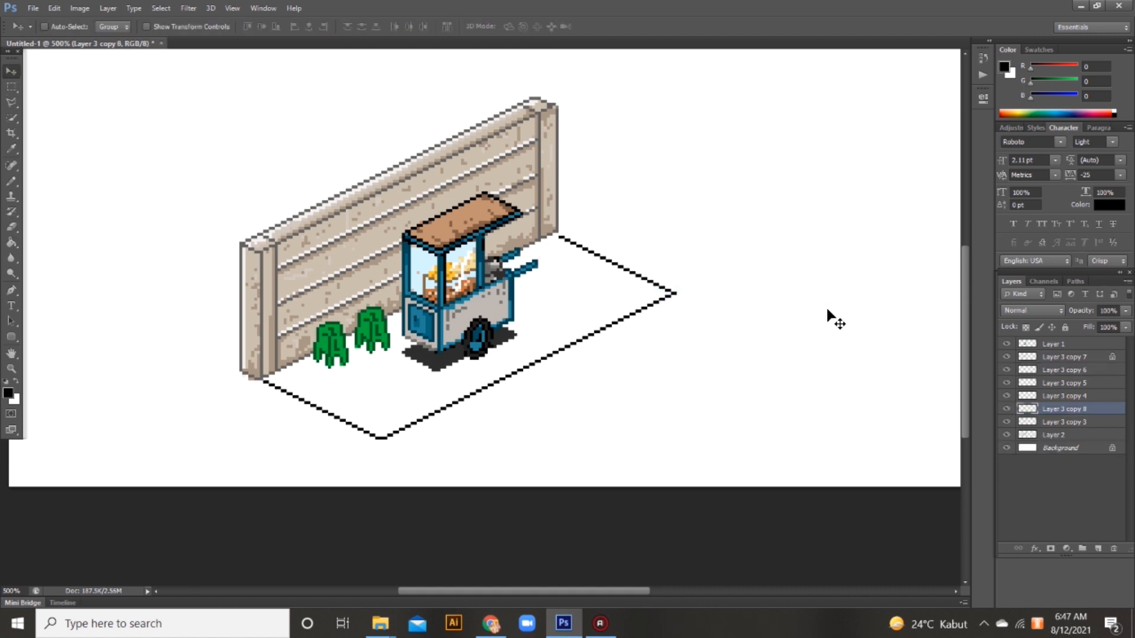
{"action": "left_click", "coordinate": [11, 181]}
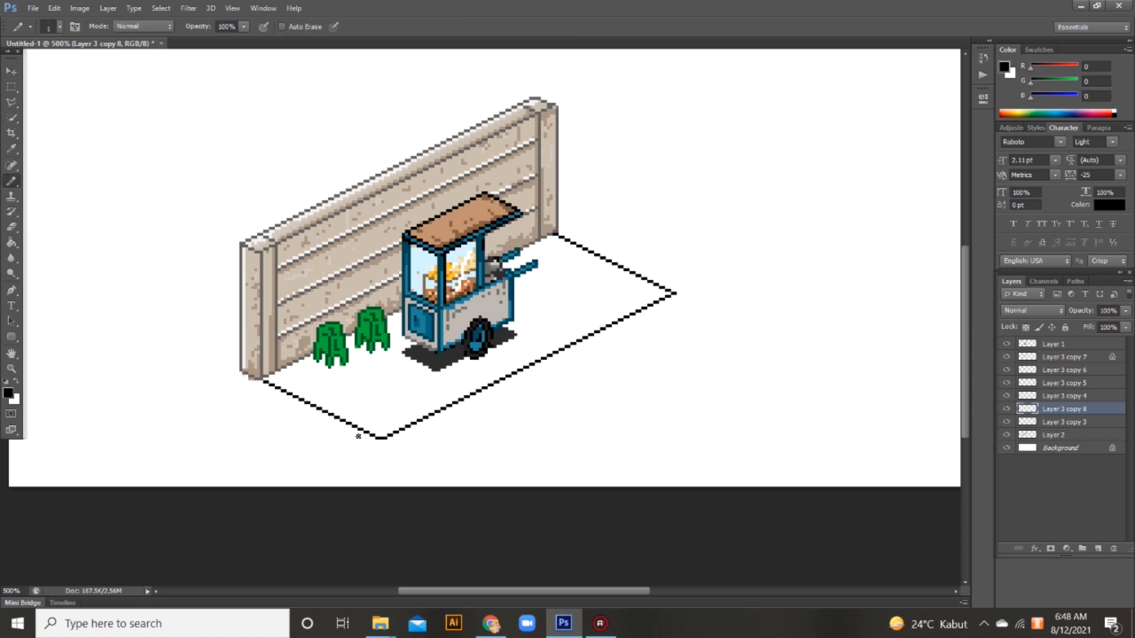
Copy the ground's long front edge slightly inward as a curb line and trim its overhang past the far edge
{"action": "left_click", "coordinate": [18, 71]}
{"action": "right_click", "coordinate": [466, 396]}
{"action": "left_click", "coordinate": [477, 406]}
{"action": "mouse_move", "coordinate": [464, 396]}
{"action": "left_mouse_down", "text": "alt"}
{"action": "mouse_move", "coordinate": [451, 390]}
{"action": "mouse_move", "coordinate": [482, 390]}
{"action": "mouse_move", "coordinate": [751, 248]}
{"action": "left_mouse_up", "text": "alt"}
{"action": "left_click_drag", "start_coordinate": [774, 192], "coordinate": [726, 310]}
{"action": "key", "text": "ctrl+z"}
{"action": "left_click", "coordinate": [12, 85]}
{"action": "left_click_drag", "start_coordinate": [801, 162], "coordinate": [659, 356]}
{"action": "key", "text": "Delete"}
{"action": "left_click_drag", "start_coordinate": [641, 273], "coordinate": [677, 286]}
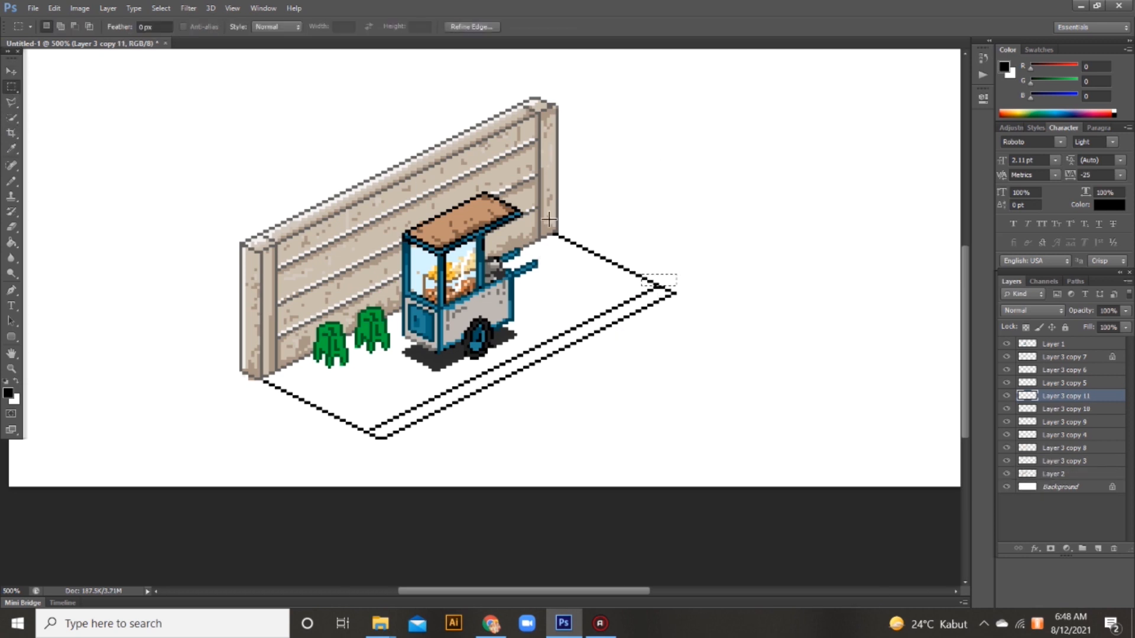
{"action": "left_click", "coordinate": [734, 269]}
Copy the ground's far edge line to below the cart and trim it to a short divider across the curb strip
{"action": "left_click", "coordinate": [12, 71]}
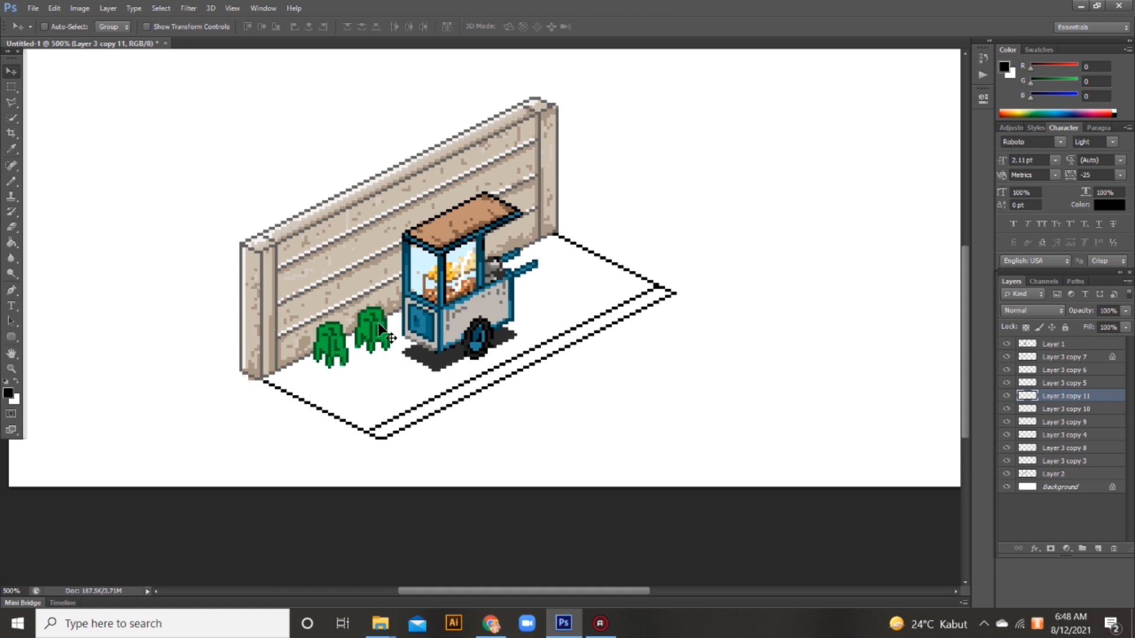
{"action": "left_click", "coordinate": [12, 180]}
{"action": "left_click", "coordinate": [7, 68]}
{"action": "right_click", "coordinate": [634, 273]}
{"action": "left_click", "coordinate": [658, 283]}
{"action": "mouse_move", "coordinate": [632, 273]}
{"action": "left_mouse_down", "text": "alt"}
{"action": "mouse_move", "coordinate": [548, 328]}
{"action": "mouse_move", "coordinate": [490, 338]}
{"action": "mouse_move", "coordinate": [506, 351]}
{"action": "left_mouse_up", "text": "alt"}
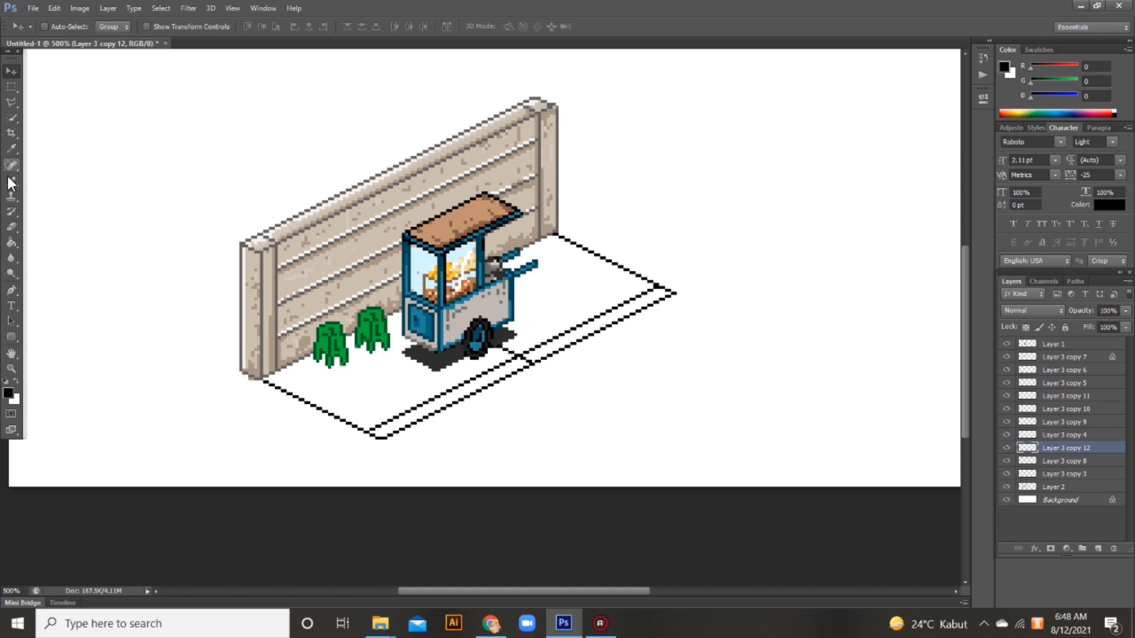
{"action": "left_click", "coordinate": [11, 227]}
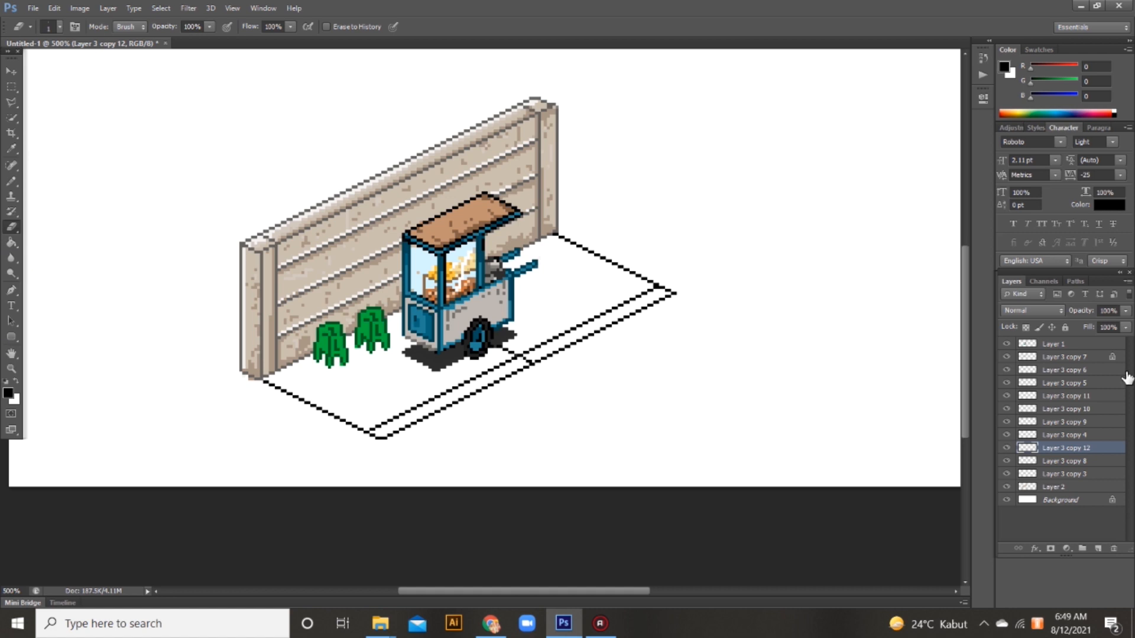
Merge all the ground outline's layers into one and toggle its visibility to check it
{"action": "left_click", "coordinate": [1065, 487]}
{"action": "left_click", "coordinate": [1070, 358]}
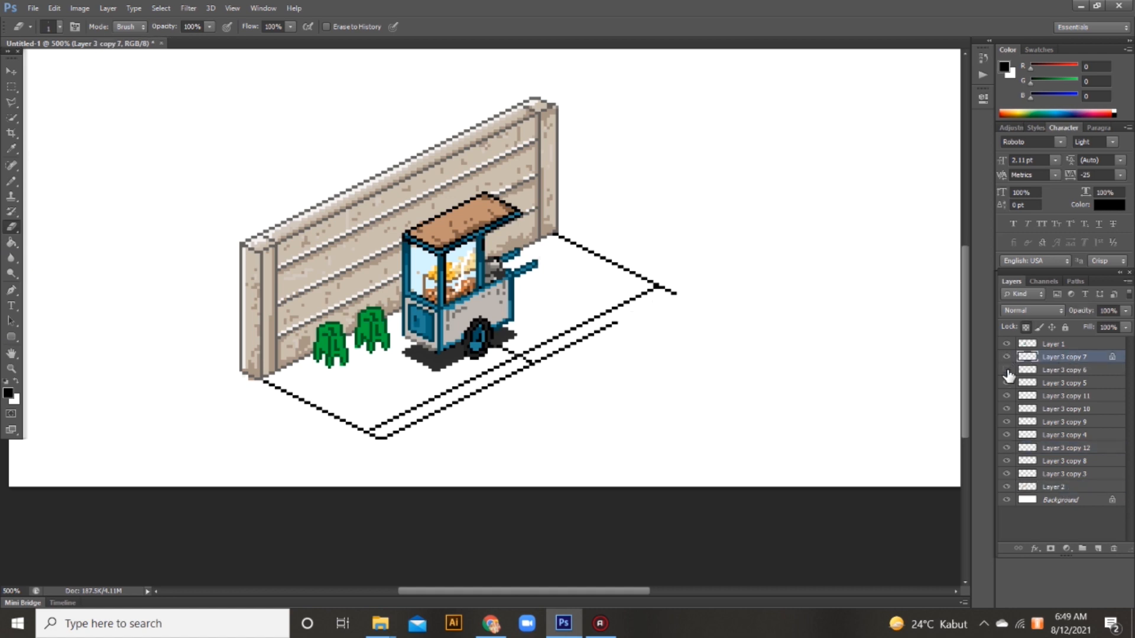
{"action": "left_click", "coordinate": [1040, 370]}
{"action": "left_click", "coordinate": [1029, 474], "text": "shift"}
{"action": "key", "text": "ctrl+e"}
{"action": "left_click", "coordinate": [1007, 370]}
{"action": "left_click", "coordinate": [1007, 370]}
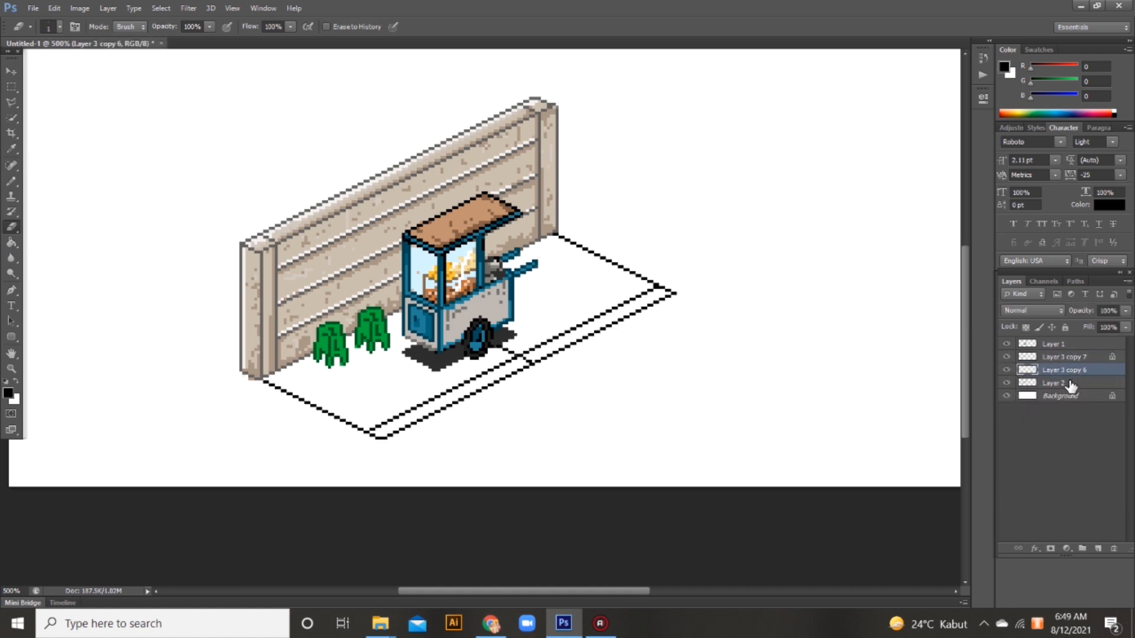
Paint the middle of the ground khaki (RGB 164, 155, 123) with a 25 px Pencil on a new layer above Layer 2
{"action": "left_click", "coordinate": [1069, 383]}
{"action": "key", "text": "ctrl+shift+n"}
{"action": "key", "text": "Return"}
{"action": "left_click", "coordinate": [11, 181]}
{"action": "left_click", "coordinate": [8, 394]}
{"action": "left_click", "coordinate": [436, 204]}
{"action": "left_click", "coordinate": [445, 217]}
{"action": "left_click", "coordinate": [704, 161]}
{"action": "right_click", "coordinate": [571, 310]}
{"action": "type", "text": "25"}
{"action": "key", "text": "Return"}
{"action": "mouse_move", "coordinate": [541, 303]}
{"action": "left_mouse_down"}
{"action": "mouse_move", "coordinate": [400, 402]}
{"action": "mouse_move", "coordinate": [299, 379]}
{"action": "left_mouse_up"}
Fill the rest of the ground up to its outlines, including the curb strip, with smaller Pencil tips down to 4 px
{"action": "right_click", "coordinate": [353, 368]}
{"action": "type", "text": "9"}
{"action": "key", "text": "Return"}
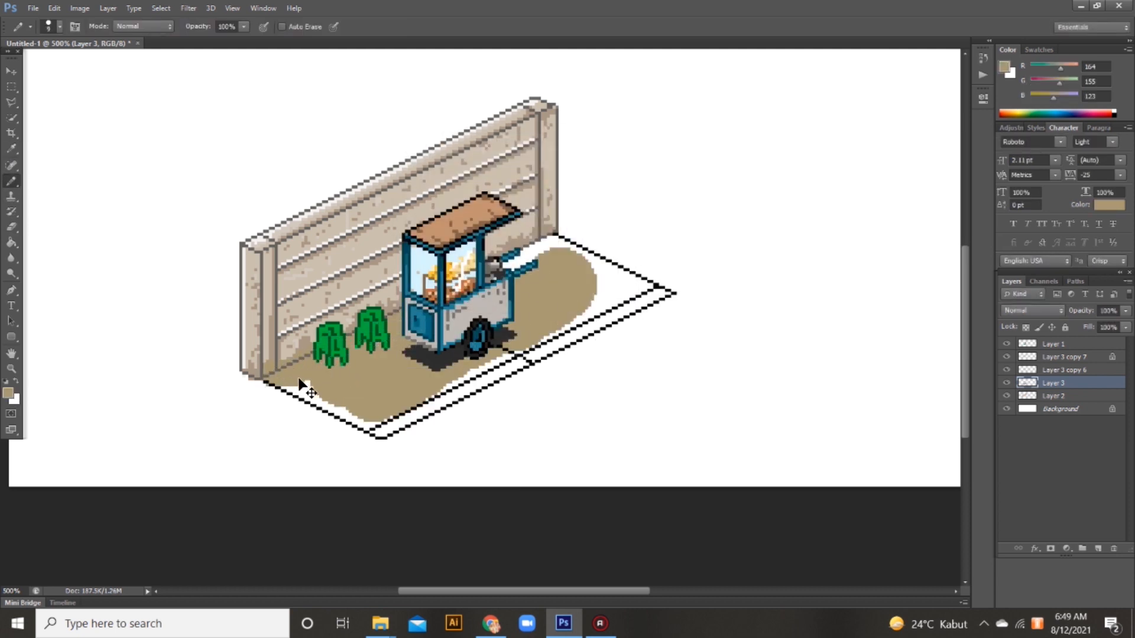
{"action": "right_click", "coordinate": [417, 358]}
{"action": "type", "text": "4"}
{"action": "key", "text": "Return"}
{"action": "left_click_drag", "start_coordinate": [299, 372], "coordinate": [283, 385]}
{"action": "left_click", "coordinate": [378, 433], "text": "shift"}
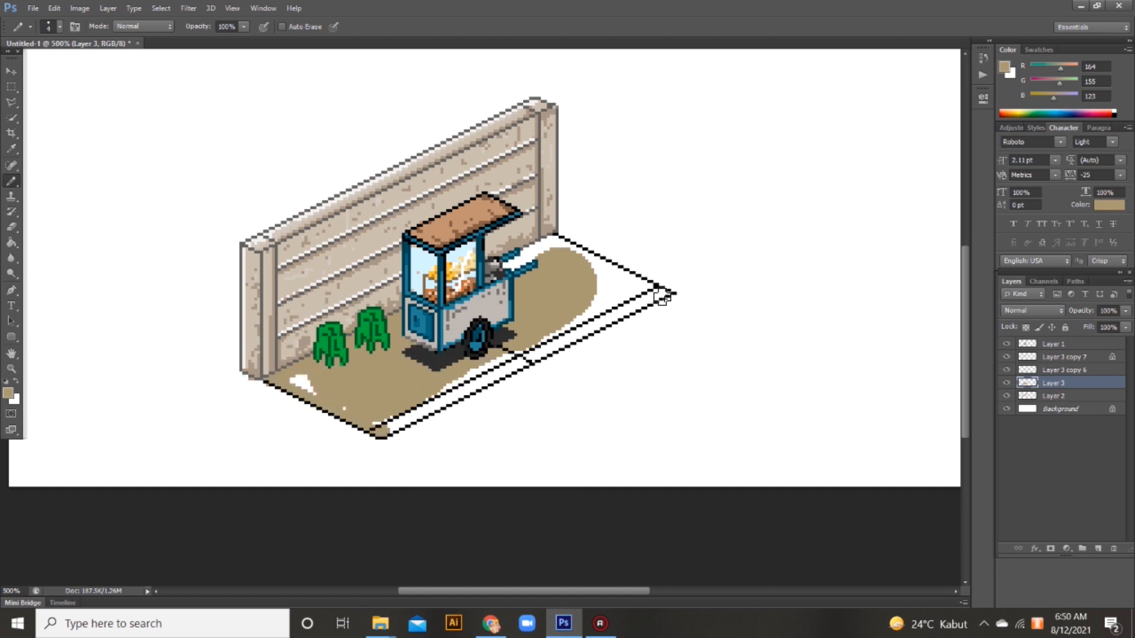
{"action": "left_click", "coordinate": [662, 296], "text": "shift"}
{"action": "mouse_move", "coordinate": [635, 285]}
{"action": "left_mouse_down"}
{"action": "mouse_move", "coordinate": [592, 266]}
{"action": "mouse_move", "coordinate": [666, 296]}
{"action": "mouse_move", "coordinate": [558, 242]}
{"action": "mouse_move", "coordinate": [517, 260]}
{"action": "left_mouse_up"}
{"action": "mouse_move", "coordinate": [462, 385]}
{"action": "left_mouse_down"}
{"action": "mouse_move", "coordinate": [643, 285]}
{"action": "mouse_move", "coordinate": [630, 303]}
{"action": "mouse_move", "coordinate": [599, 279]}
{"action": "mouse_move", "coordinate": [577, 324]}
{"action": "left_mouse_up"}
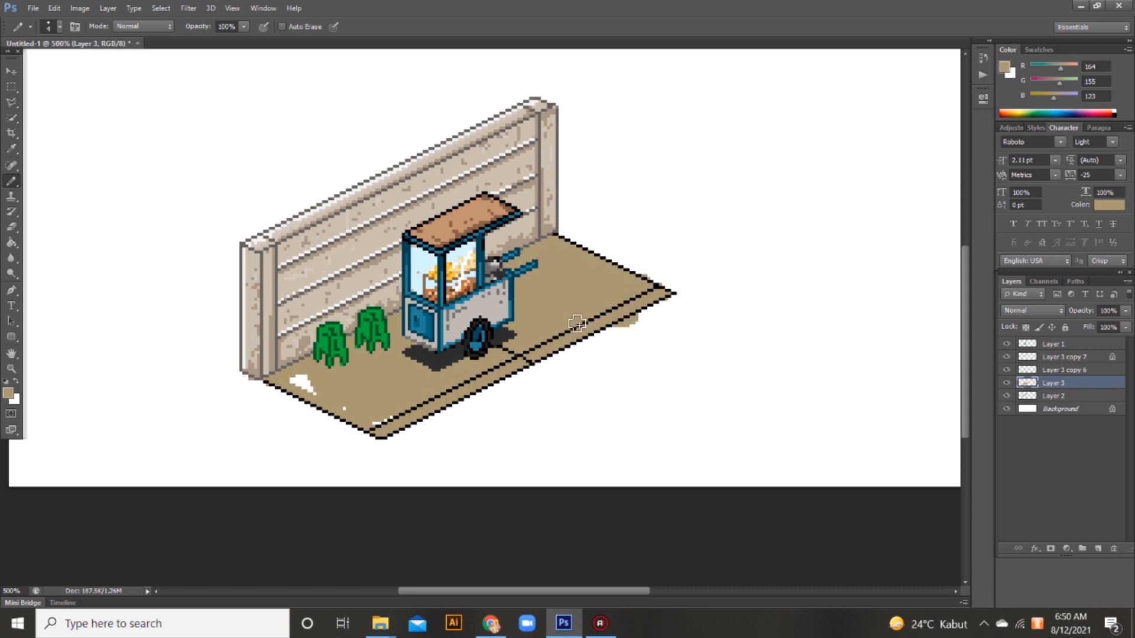
{"action": "left_click_drag", "start_coordinate": [311, 390], "coordinate": [287, 380]}
Erase the khaki paint that spills outside the ground's outline near its far corner
{"action": "left_click", "coordinate": [11, 226]}
{"action": "right_click", "coordinate": [676, 317]}
{"action": "left_click", "coordinate": [701, 342]}
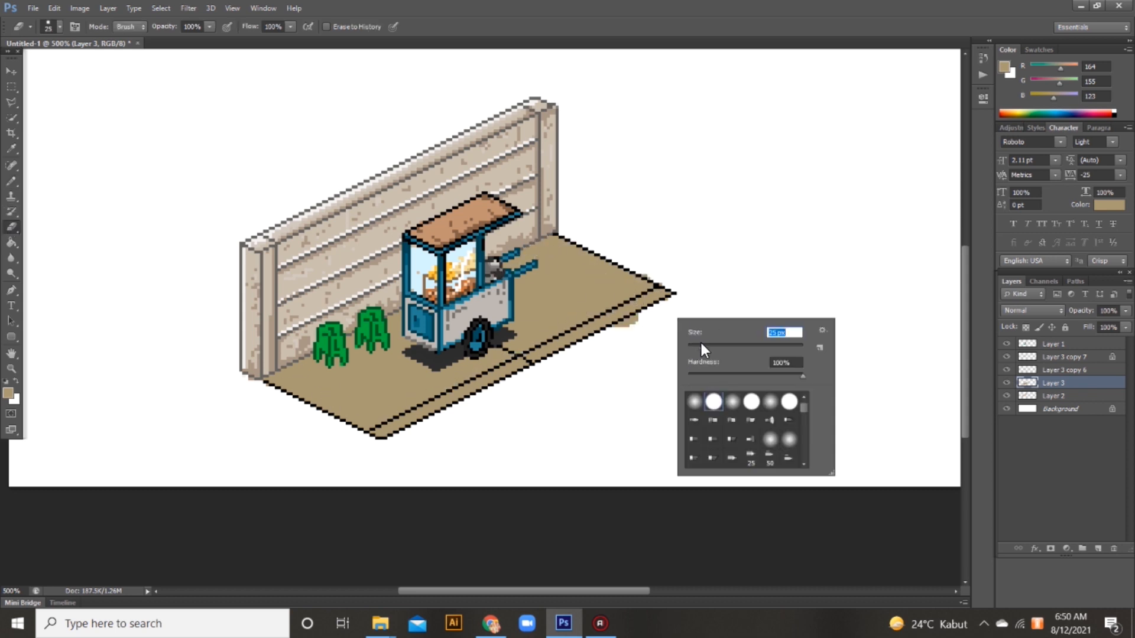
{"action": "left_click_drag", "start_coordinate": [645, 323], "coordinate": [629, 334]}
{"action": "left_click", "coordinate": [650, 267]}
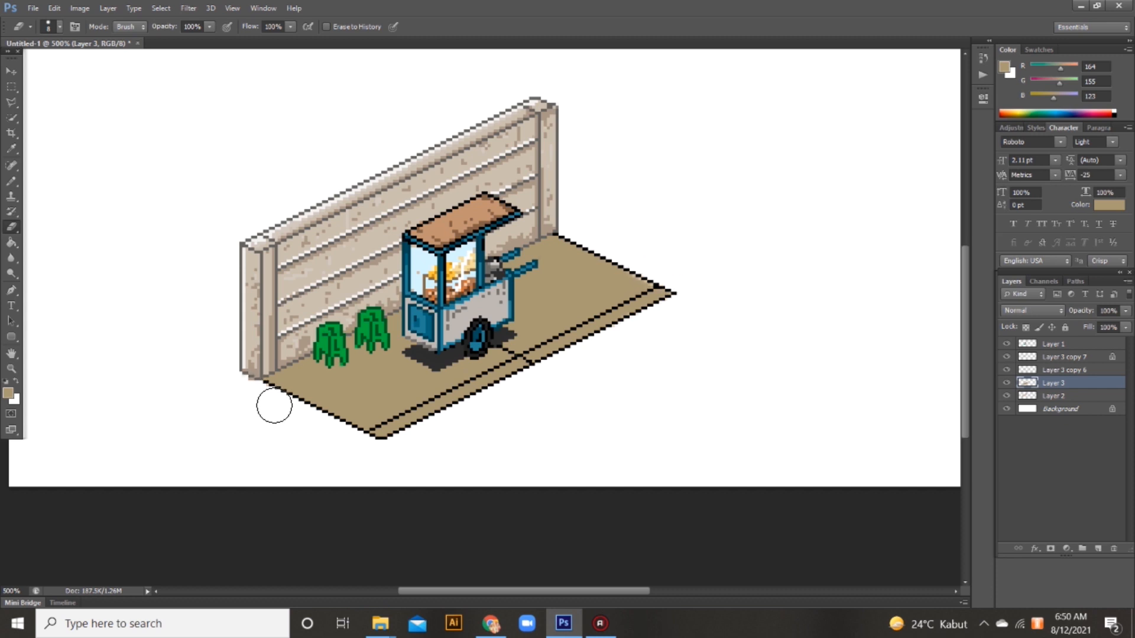
Lock the transparent pixels of the ground outline's layer and fill its lines with dark brown (RGB 83, 77, 54)
{"action": "left_click", "coordinate": [1064, 370]}
{"action": "left_click", "coordinate": [9, 393]}
{"action": "left_click", "coordinate": [462, 269]}
{"action": "left_click", "coordinate": [689, 161]}
{"action": "key", "text": "v"}
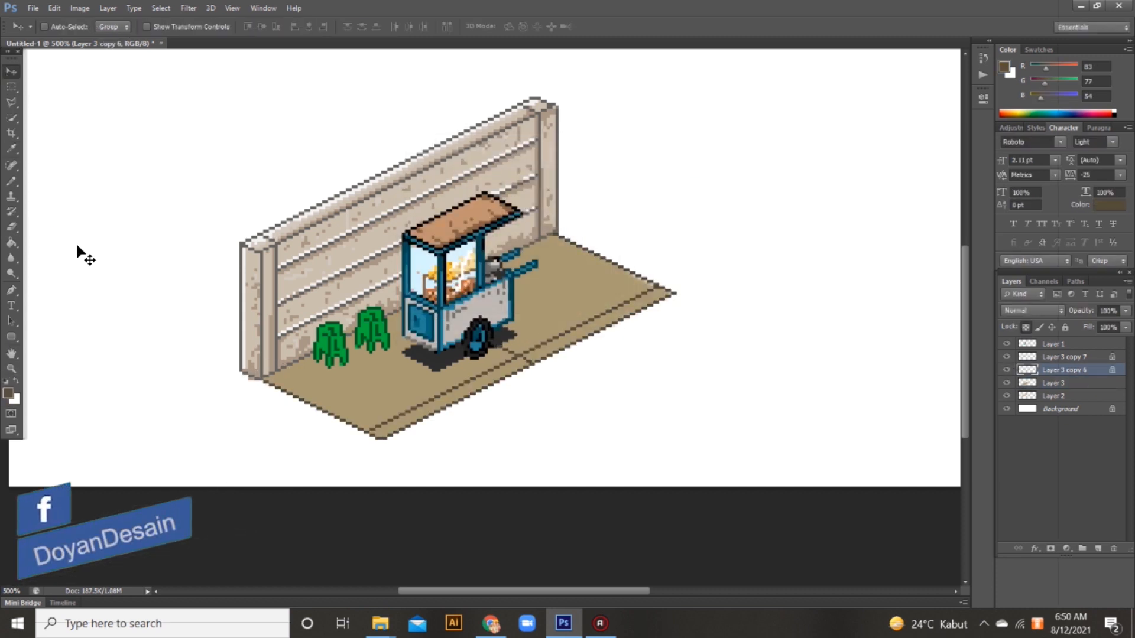
Paint four evenly spaced near-black (RGB 32, 32, 32) blocks along the curb strip on Layer 3 with a 1 px Pencil
{"action": "left_click", "coordinate": [8, 393]}
{"action": "left_click", "coordinate": [404, 299]}
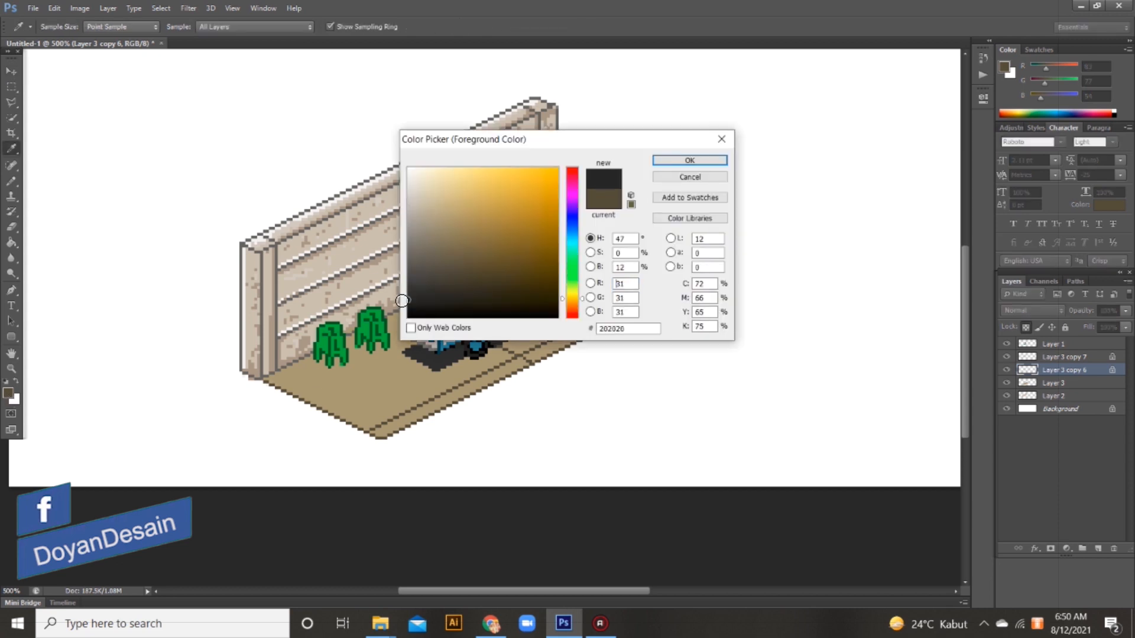
{"action": "left_click", "coordinate": [687, 161]}
{"action": "left_click", "coordinate": [1053, 383]}
{"action": "key", "text": "b"}
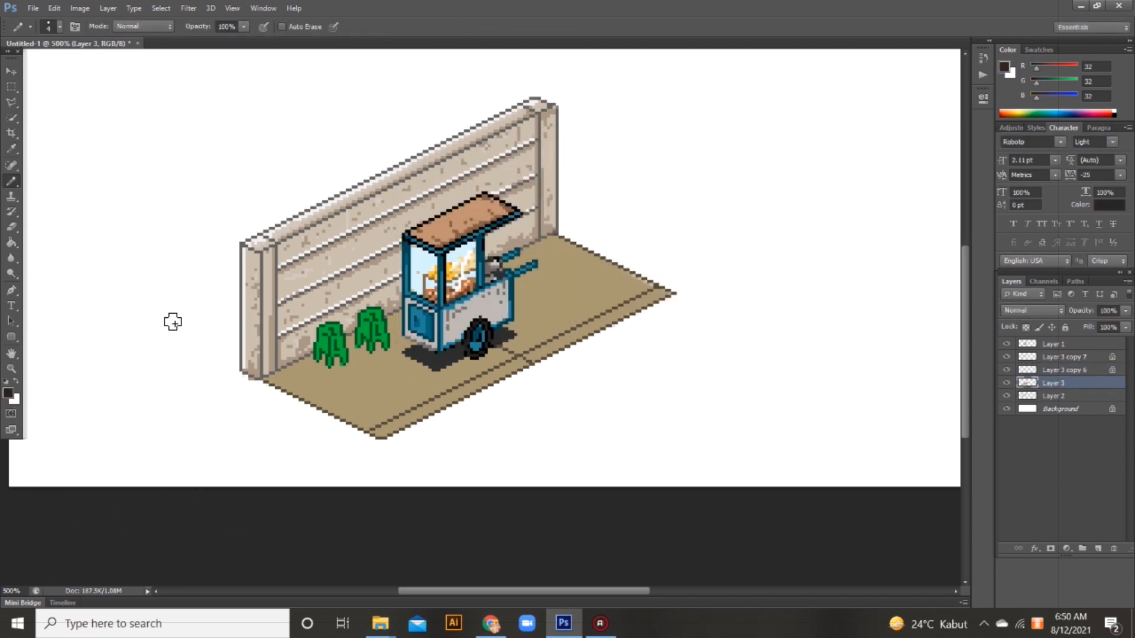
{"action": "right_click", "coordinate": [421, 419]}
{"action": "key", "text": "Return"}
{"action": "mouse_move", "coordinate": [429, 444]}
{"action": "left_mouse_down"}
{"action": "mouse_move", "coordinate": [388, 435]}
{"action": "mouse_move", "coordinate": [421, 414]}
{"action": "mouse_move", "coordinate": [379, 433]}
{"action": "mouse_move", "coordinate": [414, 416]}
{"action": "left_mouse_up"}
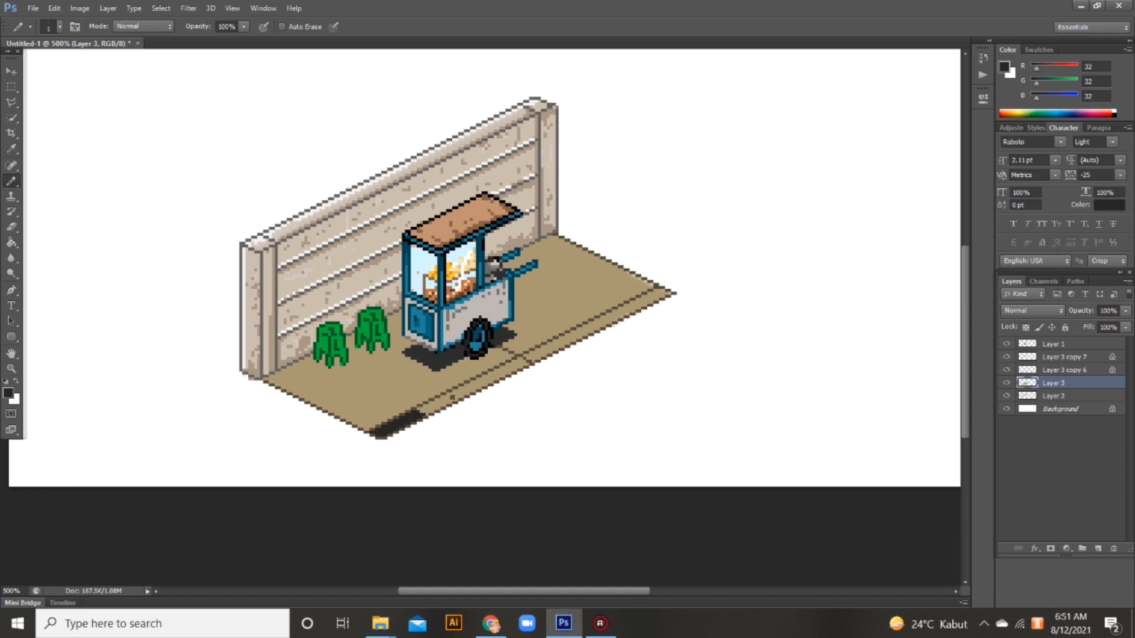
{"action": "mouse_move", "coordinate": [480, 387]}
{"action": "left_mouse_down"}
{"action": "mouse_move", "coordinate": [515, 368]}
{"action": "mouse_move", "coordinate": [479, 383]}
{"action": "left_mouse_up"}
{"action": "mouse_move", "coordinate": [554, 344]}
{"action": "left_mouse_down"}
{"action": "mouse_move", "coordinate": [576, 333]}
{"action": "mouse_move", "coordinate": [556, 344]}
{"action": "mouse_move", "coordinate": [661, 297]}
{"action": "left_mouse_up"}
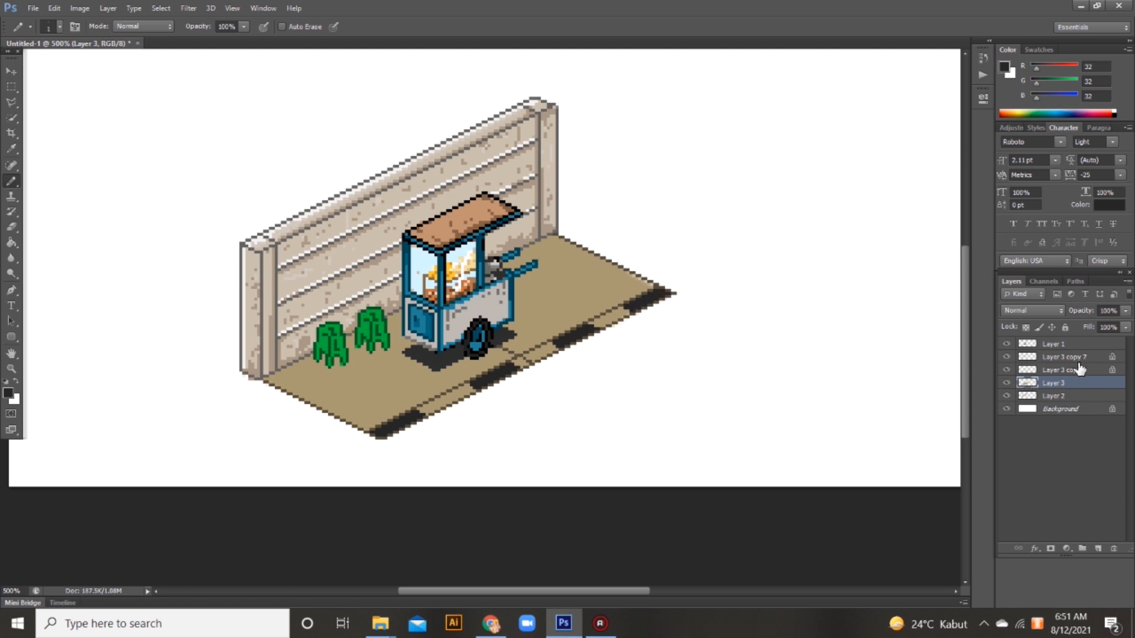
Unlock the ground outline's layer and erase the curb's divider line with a 1 px Eraser
{"action": "left_click", "coordinate": [1064, 370]}
{"action": "key", "text": "e"}
{"action": "right_click", "coordinate": [561, 353]}
{"action": "key", "text": "Return"}
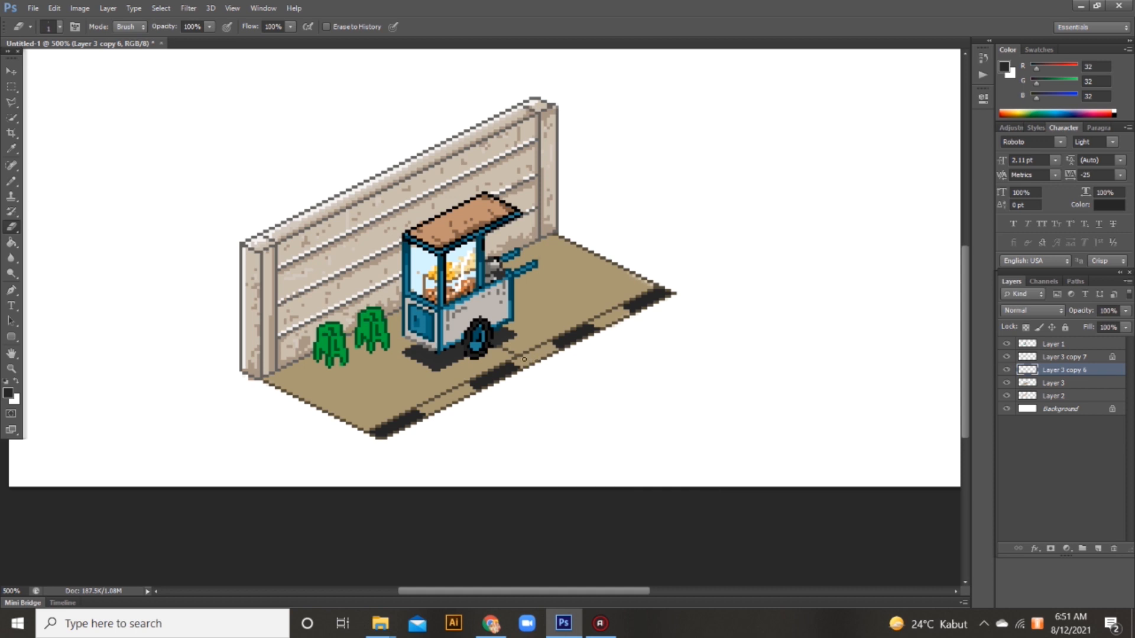
Paint off-white (RGB 233, 233, 233) blocks between the near-black ones along the curb on Layer 3 with a 1 px Pencil
{"action": "key", "text": "b"}
{"action": "left_click", "coordinate": [17, 381]}
{"action": "left_click", "coordinate": [8, 392]}
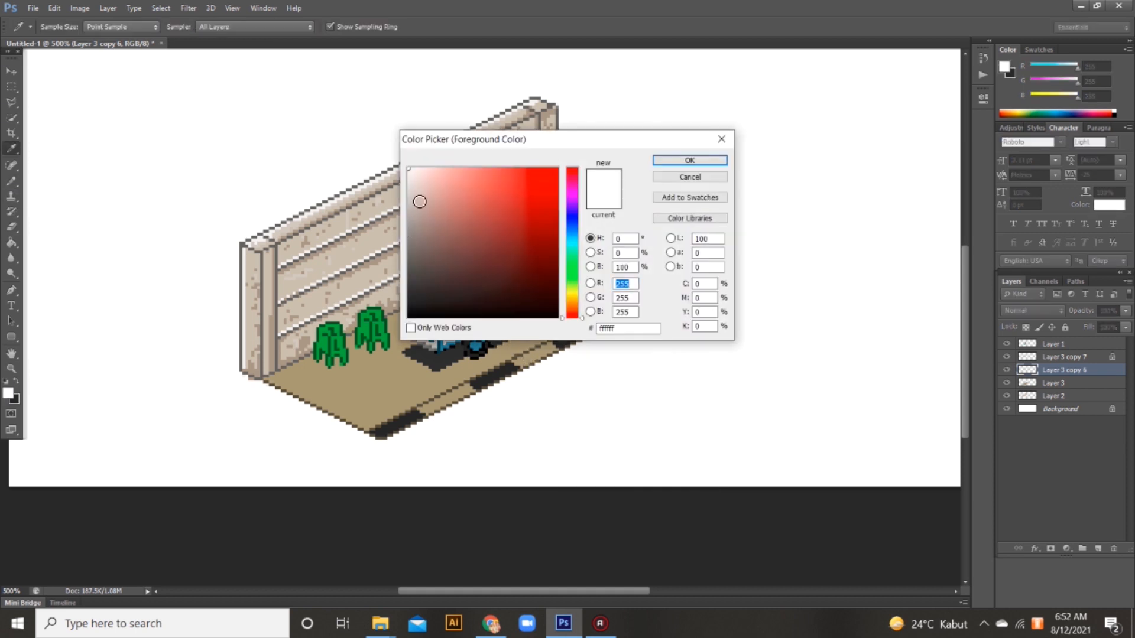
{"action": "left_click", "coordinate": [713, 159]}
{"action": "left_click", "coordinate": [1006, 383]}
{"action": "left_click", "coordinate": [1006, 383]}
{"action": "left_click", "coordinate": [1040, 383]}
{"action": "right_click", "coordinate": [614, 322]}
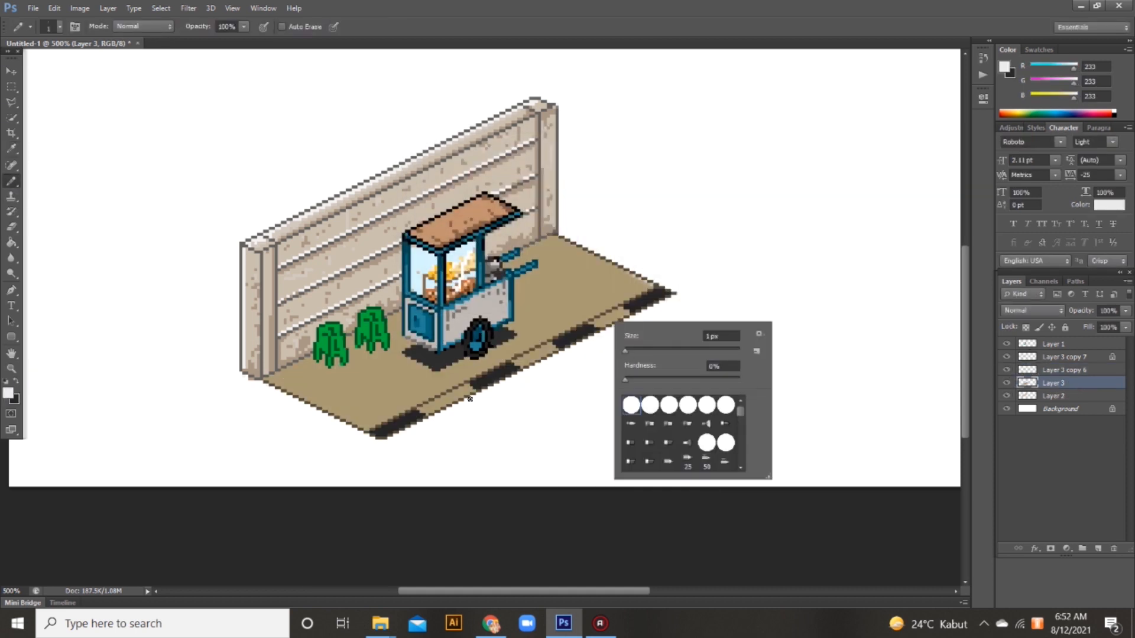
{"action": "left_click", "coordinate": [625, 350]}
{"action": "mouse_move", "coordinate": [462, 391]}
{"action": "left_mouse_down"}
{"action": "mouse_move", "coordinate": [420, 410]}
{"action": "mouse_move", "coordinate": [476, 389]}
{"action": "mouse_move", "coordinate": [430, 406]}
{"action": "mouse_move", "coordinate": [469, 390]}
{"action": "left_mouse_up"}
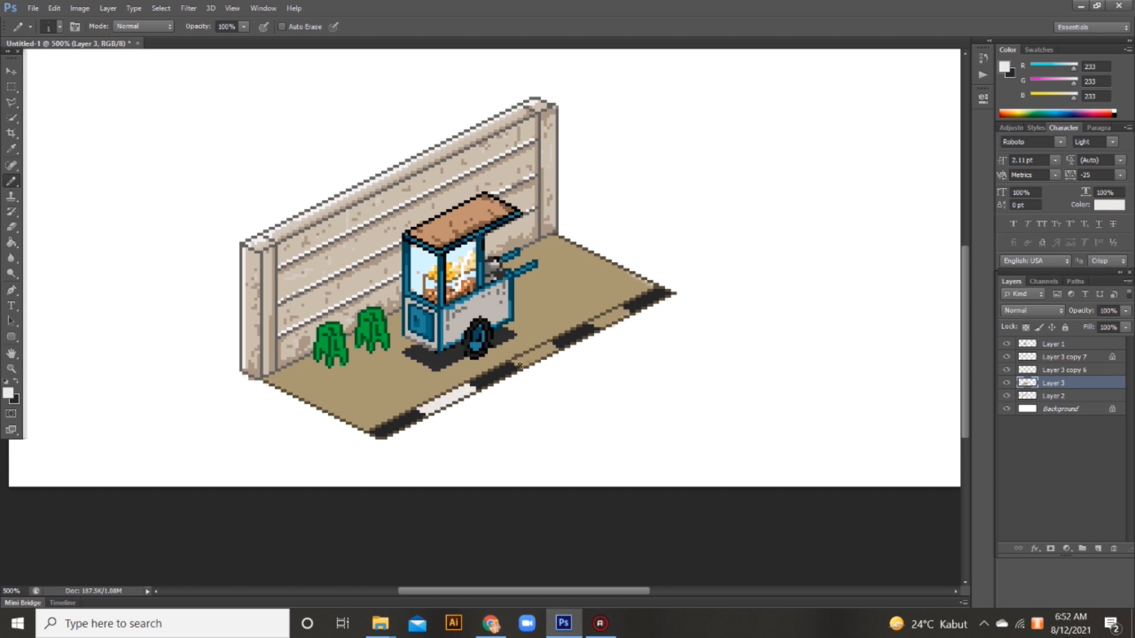
{"action": "mouse_move", "coordinate": [524, 367]}
{"action": "left_mouse_down"}
{"action": "mouse_move", "coordinate": [556, 348]}
{"action": "mouse_move", "coordinate": [537, 355]}
{"action": "left_mouse_up"}
{"action": "left_click_drag", "start_coordinate": [557, 224], "coordinate": [564, 292]}
Shade the ground under the green stools and along the wall's base in dark khaki (RGB 105, 97, 68), using a 2 px Pencil for the wall
{"action": "left_click", "coordinate": [8, 393]}
{"action": "left_click", "coordinate": [394, 458]}
{"action": "left_click_drag", "start_coordinate": [447, 234], "coordinate": [461, 256]}
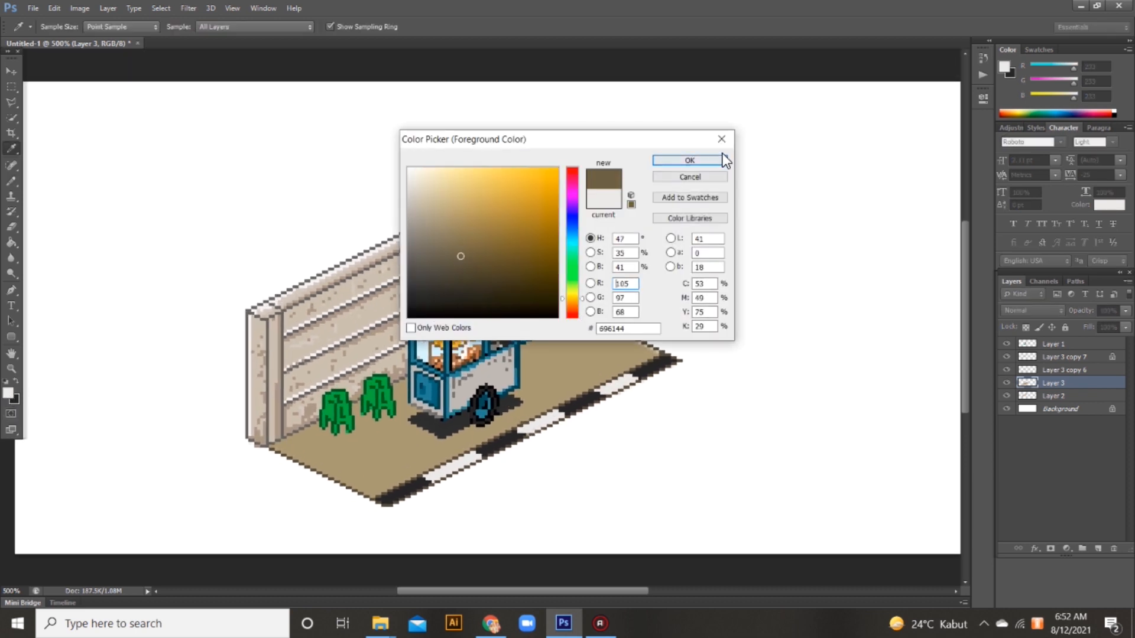
{"action": "left_click", "coordinate": [722, 157]}
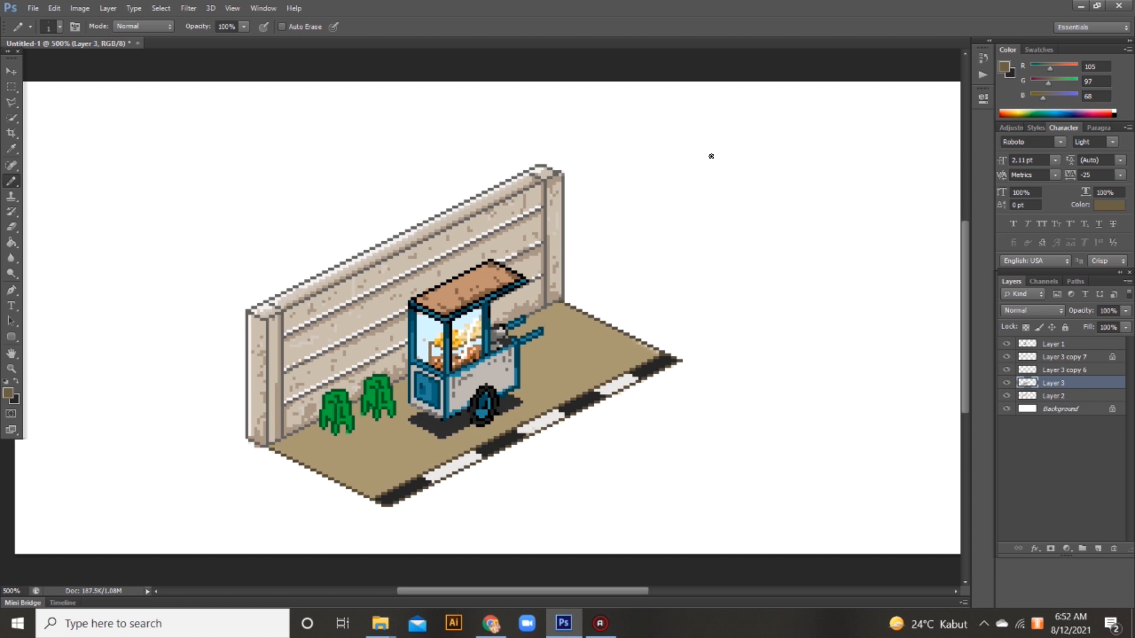
{"action": "right_click", "coordinate": [359, 443]}
{"action": "left_click", "coordinate": [370, 470]}
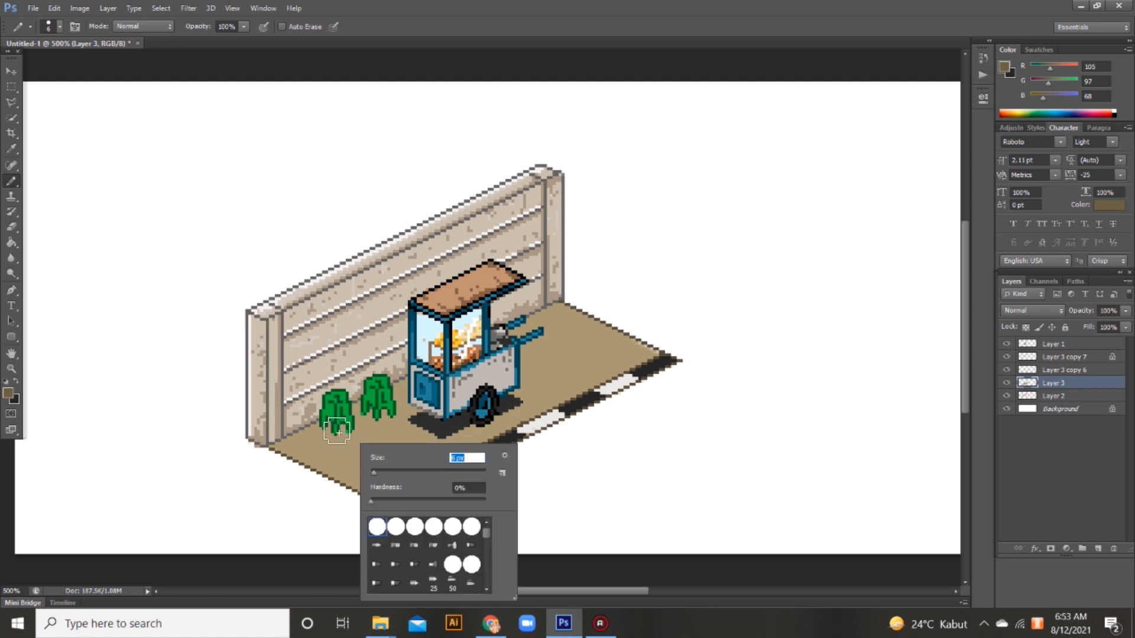
{"action": "left_click", "coordinate": [337, 436]}
{"action": "right_click", "coordinate": [339, 429]}
{"action": "left_click", "coordinate": [350, 459]}
{"action": "mouse_move", "coordinate": [309, 430]}
{"action": "left_mouse_down"}
{"action": "mouse_move", "coordinate": [274, 447]}
{"action": "mouse_move", "coordinate": [369, 411]}
{"action": "mouse_move", "coordinate": [409, 380]}
{"action": "mouse_move", "coordinate": [402, 389]}
{"action": "left_mouse_up"}
{"action": "left_click_drag", "start_coordinate": [511, 332], "coordinate": [561, 309]}
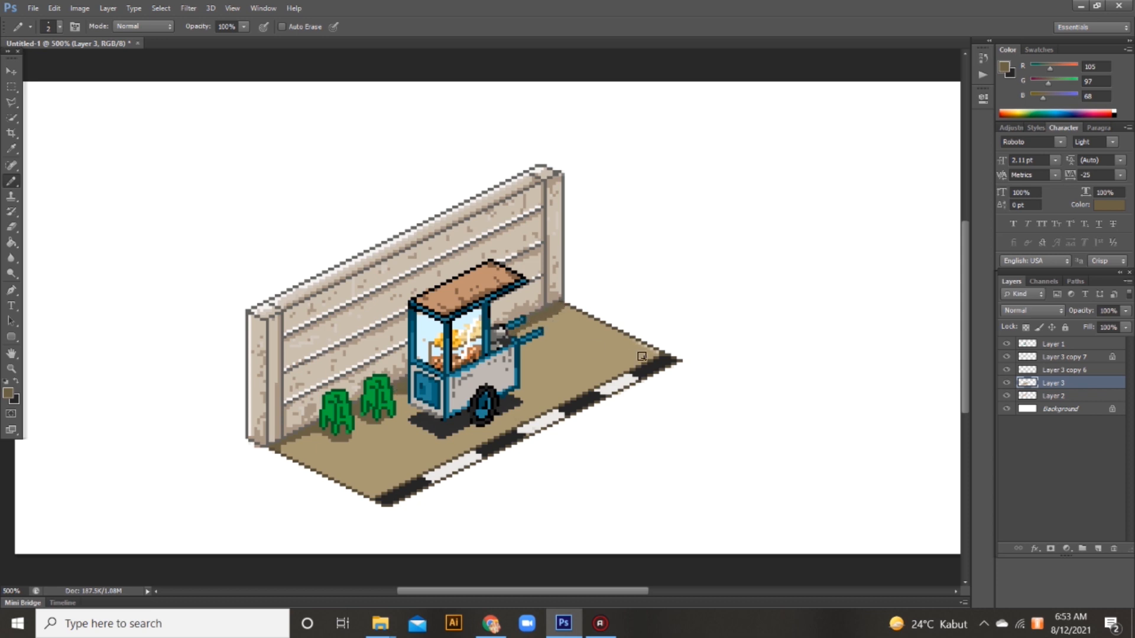
Scatter dark khaki specks across the ground with a 1 px Pencil
{"action": "right_click", "coordinate": [735, 325]}
{"action": "left_click", "coordinate": [744, 354]}
{"action": "key", "text": "Return"}
{"action": "left_click_drag", "start_coordinate": [431, 431], "coordinate": [513, 411]}
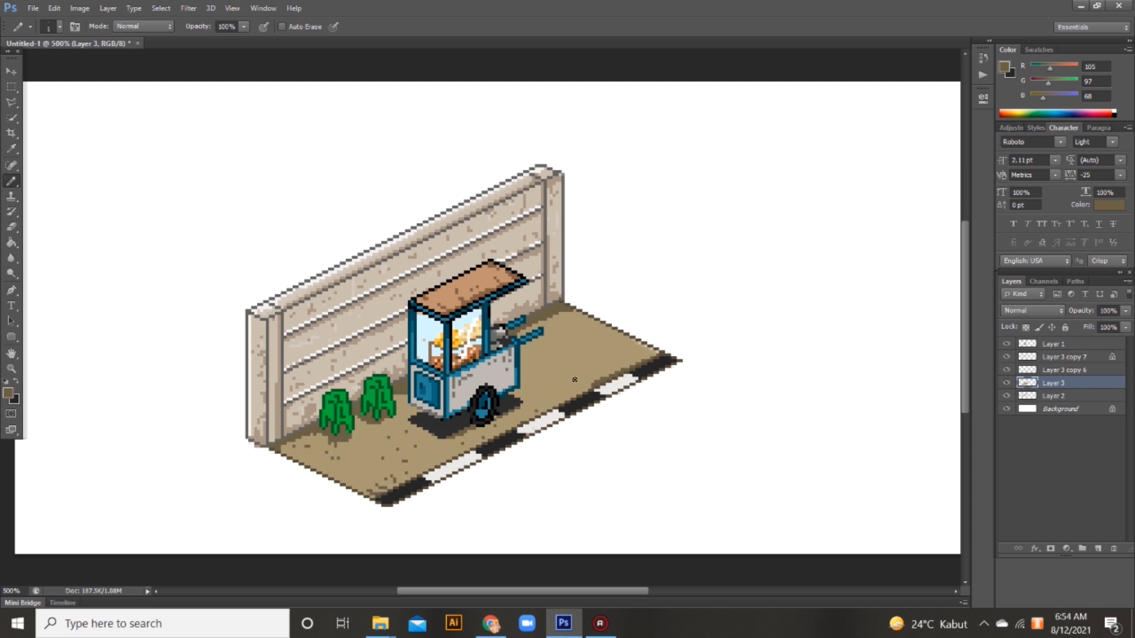
Scatter light beige (RGB 207, 200, 176) specks across the ground
{"action": "left_click", "coordinate": [9, 393]}
{"action": "left_click", "coordinate": [438, 212]}
{"action": "left_click", "coordinate": [429, 196]}
{"action": "key", "text": "Return"}
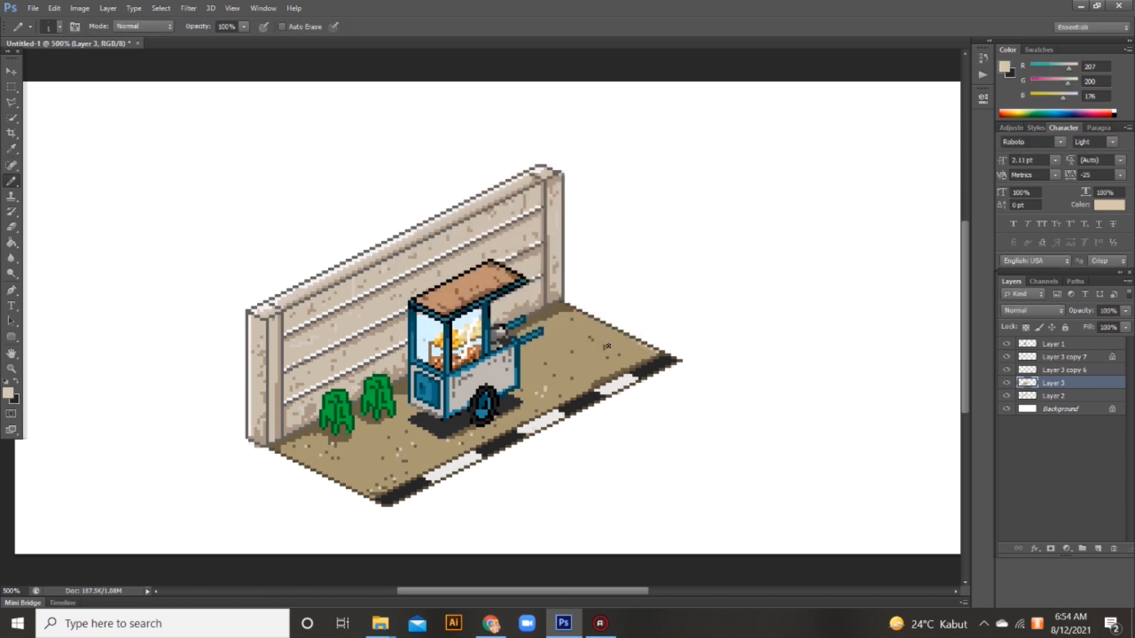
Draw dark green (RGB 43, 67, 12) weeds on Layer 1 at the wall's base near its front corner
{"action": "left_click", "coordinate": [9, 393]}
{"action": "left_click", "coordinate": [573, 281]}
{"action": "left_click", "coordinate": [514, 278]}
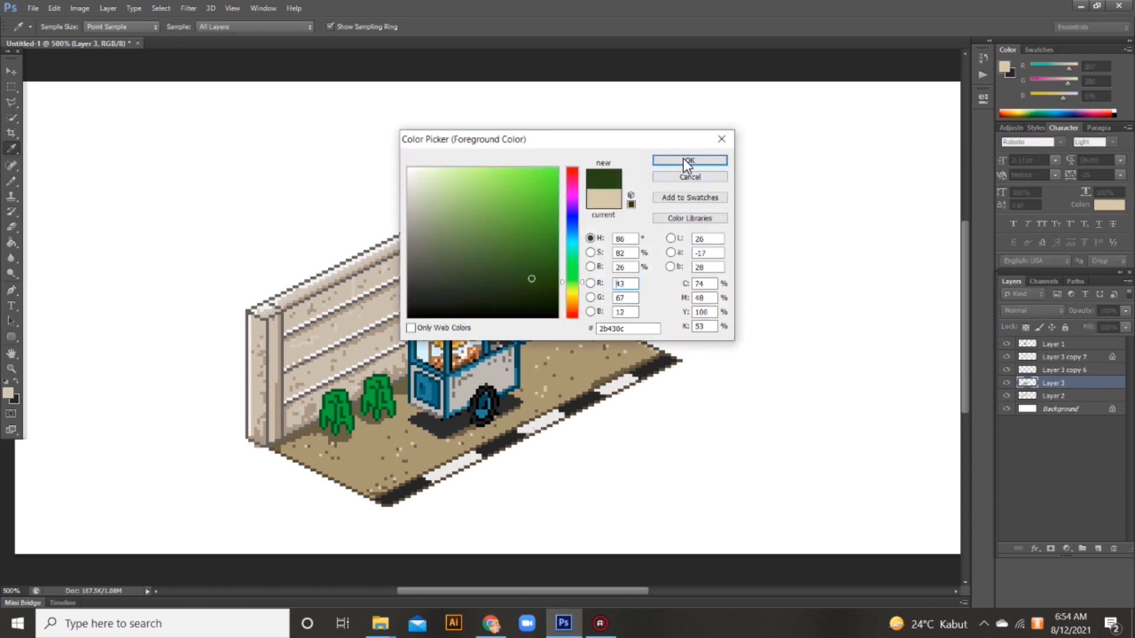
{"action": "left_click", "coordinate": [686, 166]}
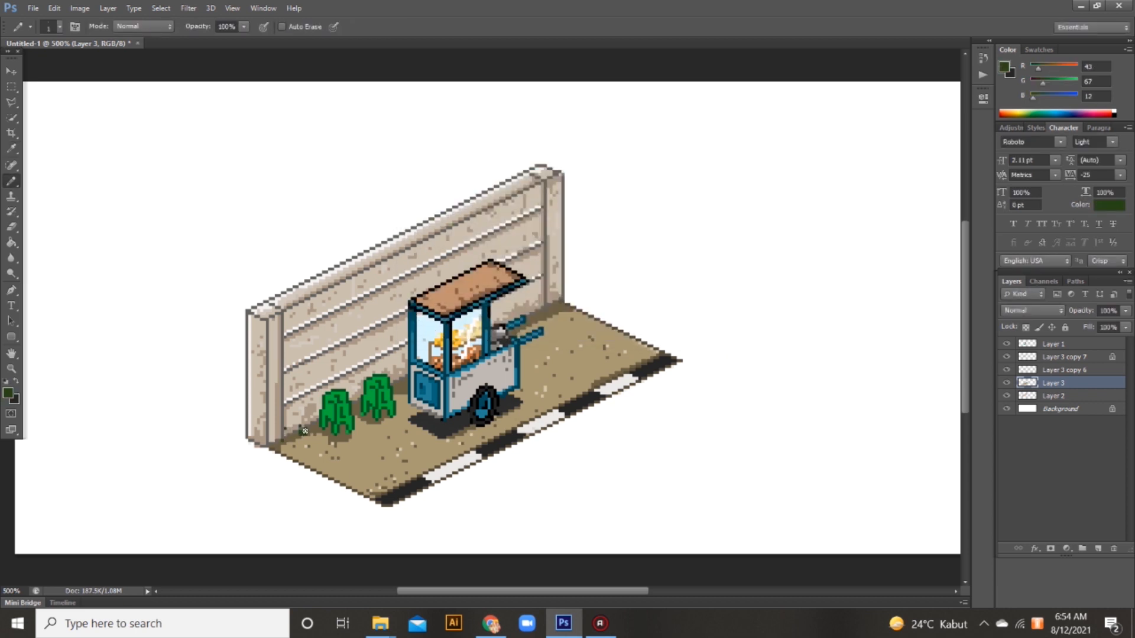
{"action": "left_click", "coordinate": [1084, 345]}
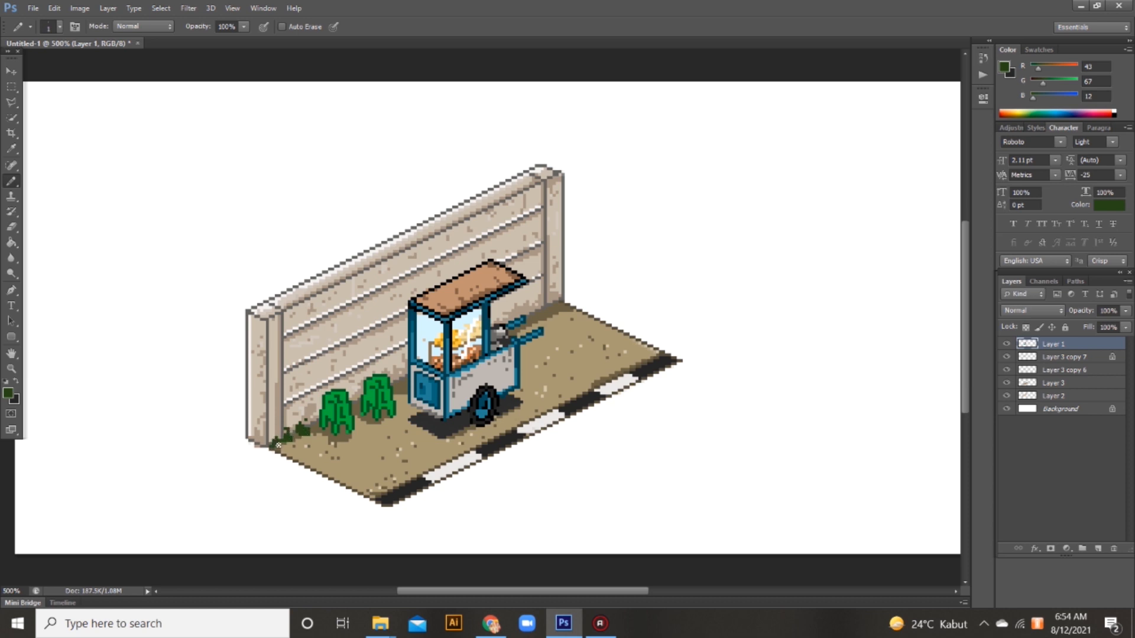
Add medium green (RGB 80, 114, 36) and light green (RGB 131, 175, 75) leaves to the weeds at the wall's base
{"action": "left_click", "coordinate": [9, 393]}
{"action": "left_click", "coordinate": [509, 250]}
{"action": "left_click", "coordinate": [685, 159]}
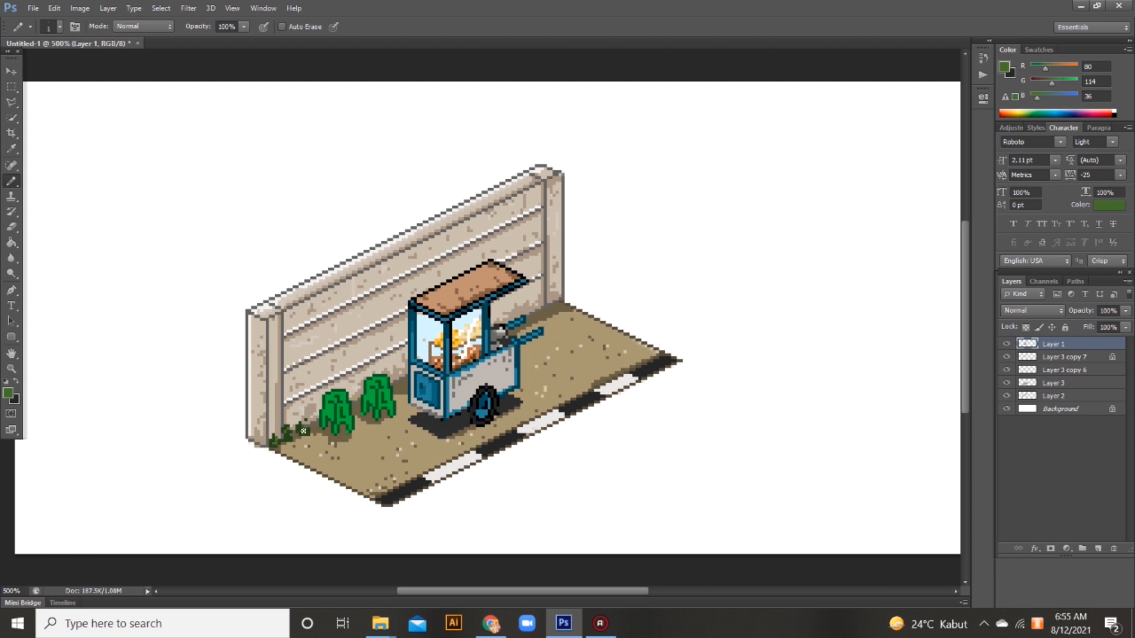
{"action": "left_click", "coordinate": [9, 394]}
{"action": "left_click", "coordinate": [497, 216]}
{"action": "left_click", "coordinate": [684, 159]}
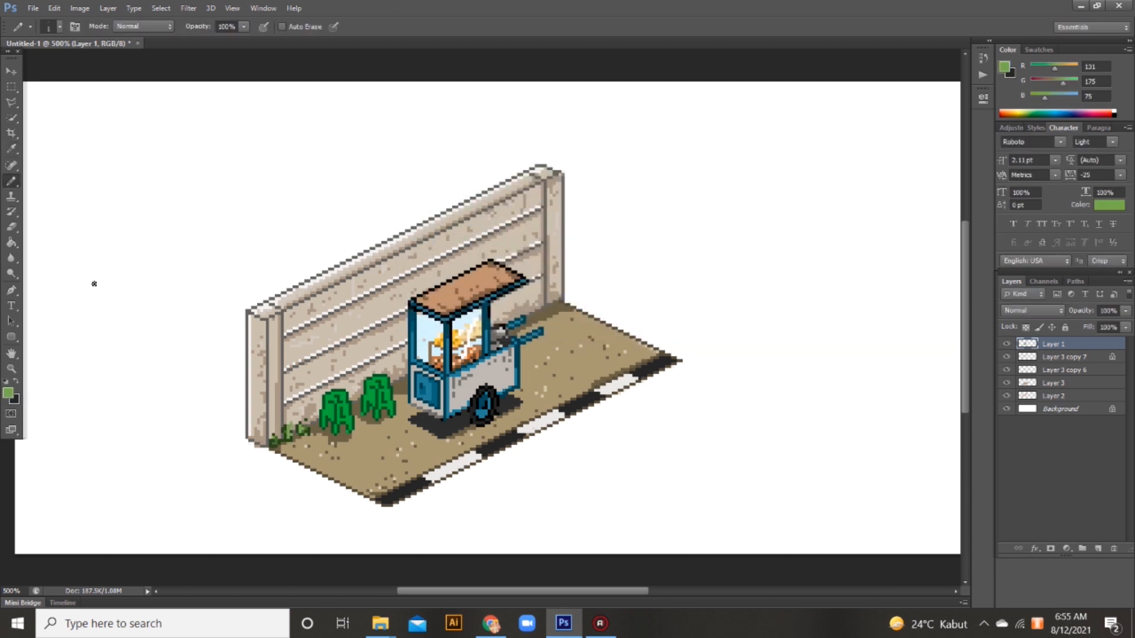
Add a new top layer and move all artwork layers slightly down the canvas
{"action": "left_click", "coordinate": [11, 291]}
{"action": "scroll", "coordinate": [516, 321], "scroll_direction": "up", "scroll_amount": 1}
{"action": "left_click", "coordinate": [11, 181]}
{"action": "key", "text": "ctrl+shift+n"}
{"action": "key", "text": "Return"}
{"action": "left_click", "coordinate": [1071, 412], "text": "shift"}
{"action": "key", "text": "v"}
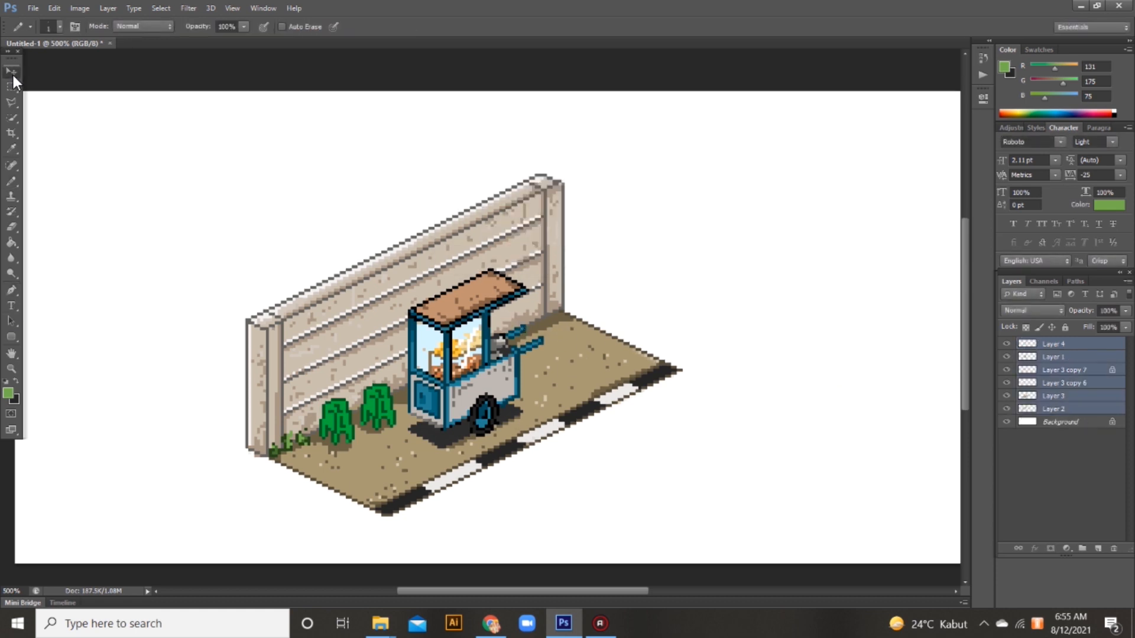
{"action": "left_click_drag", "start_coordinate": [566, 283], "coordinate": [567, 309]}
Draw a tall black street lamp outline behind the cart's handles on the new layer with a 1 px Pencil
{"action": "left_click", "coordinate": [11, 181]}
{"action": "left_click", "coordinate": [6, 382]}
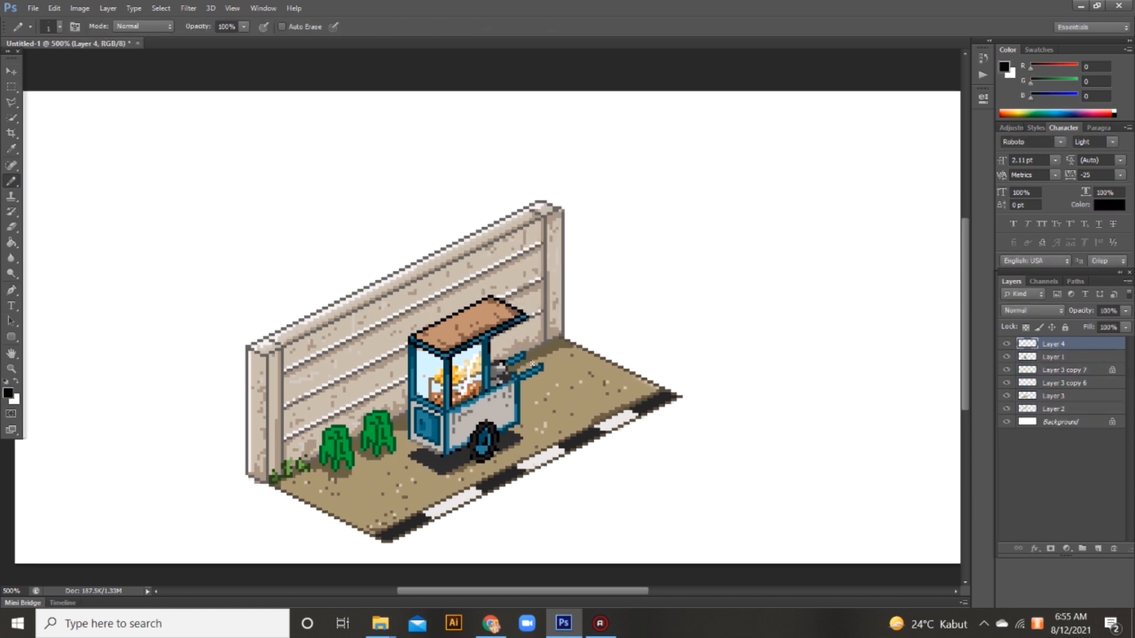
{"action": "left_click_drag", "start_coordinate": [536, 361], "coordinate": [546, 149]}
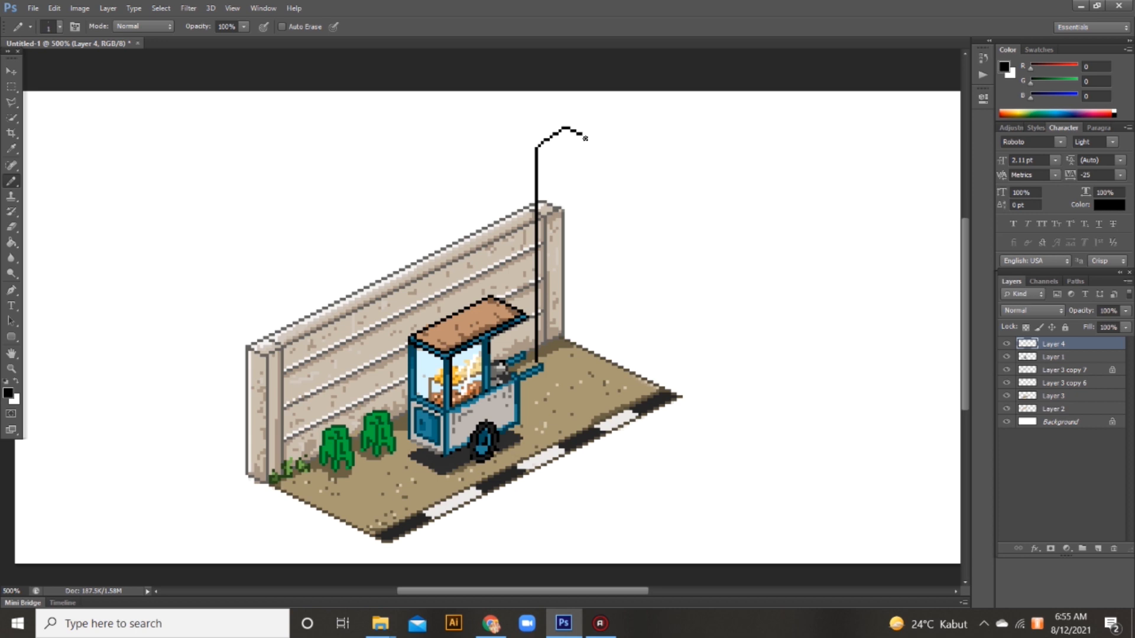
{"action": "left_click_drag", "start_coordinate": [593, 141], "coordinate": [599, 142]}
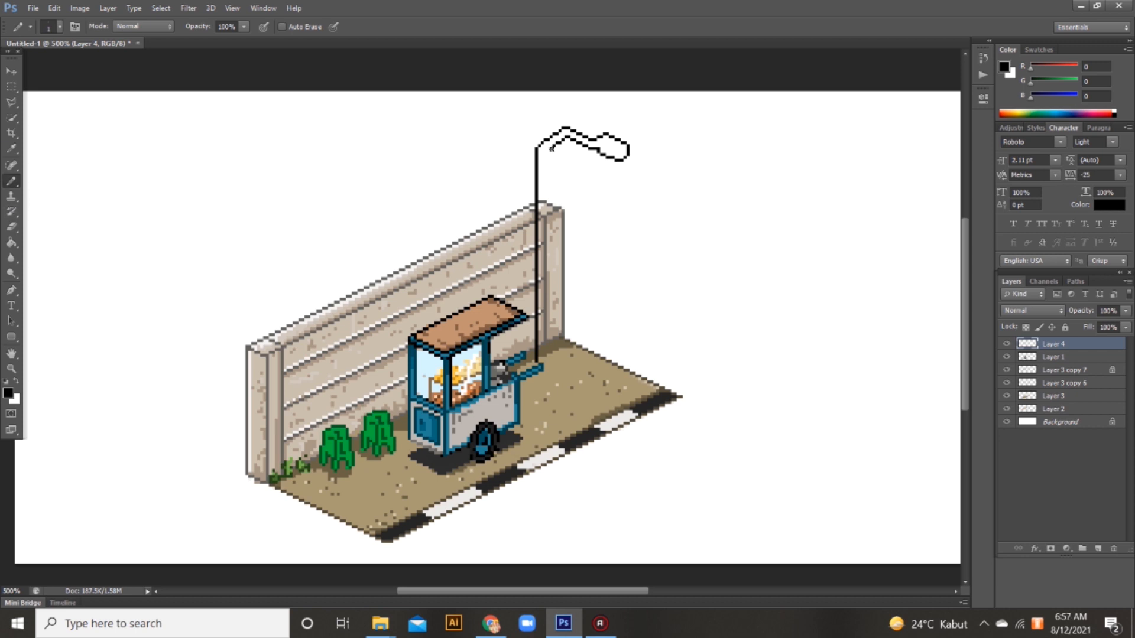
{"action": "mouse_move", "coordinate": [547, 154]}
{"action": "left_mouse_down"}
{"action": "mouse_move", "coordinate": [553, 366]}
{"action": "mouse_move", "coordinate": [544, 154]}
{"action": "left_mouse_up"}
{"action": "key", "text": "ctrl+z"}
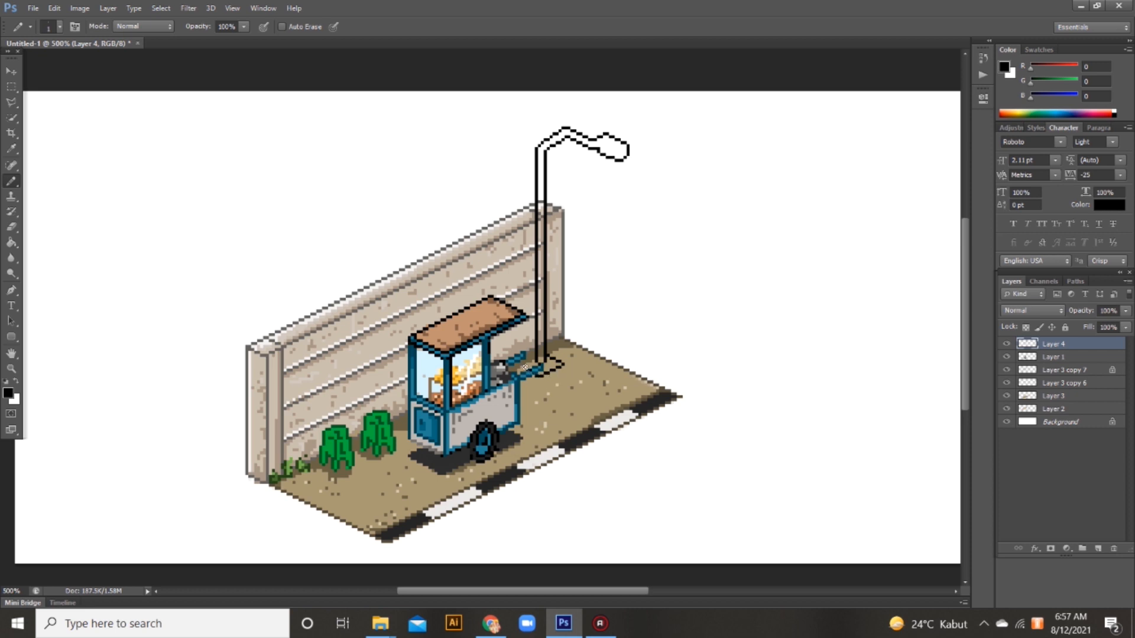
Erase the street lamp's arm between pole and head, and redraw its bend slightly higher in black
{"action": "left_click", "coordinate": [11, 227]}
{"action": "left_click_drag", "start_coordinate": [597, 136], "coordinate": [575, 150]}
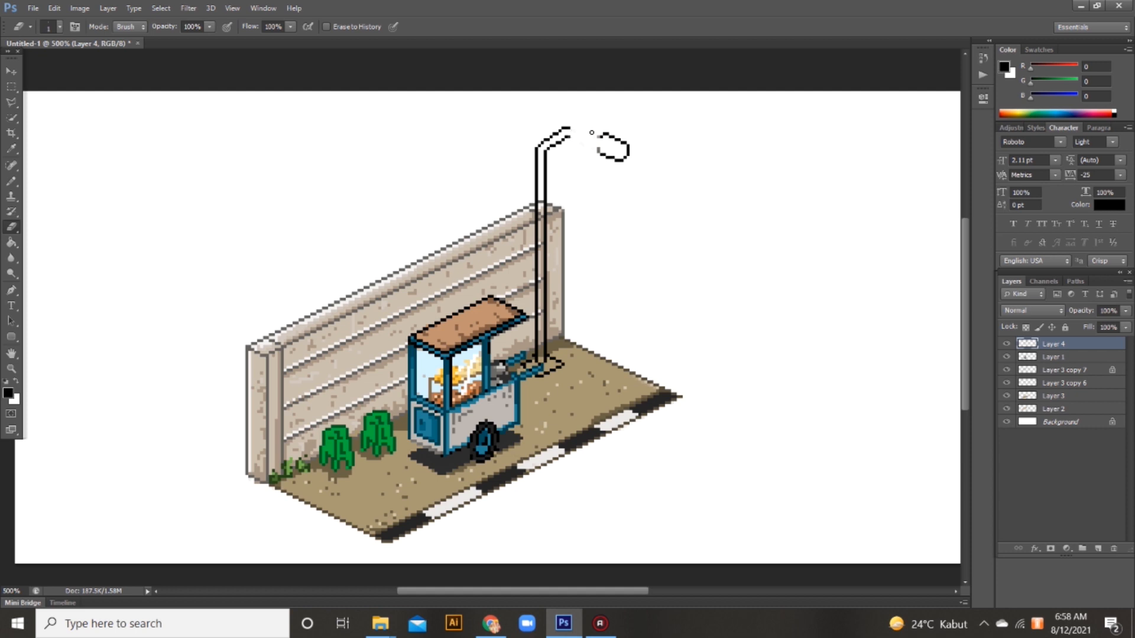
{"action": "key", "text": "b"}
{"action": "left_click", "coordinate": [11, 227]}
{"action": "right_click", "coordinate": [575, 145]}
{"action": "left_click", "coordinate": [593, 179]}
{"action": "left_click", "coordinate": [569, 136]}
{"action": "left_click", "coordinate": [9, 183]}
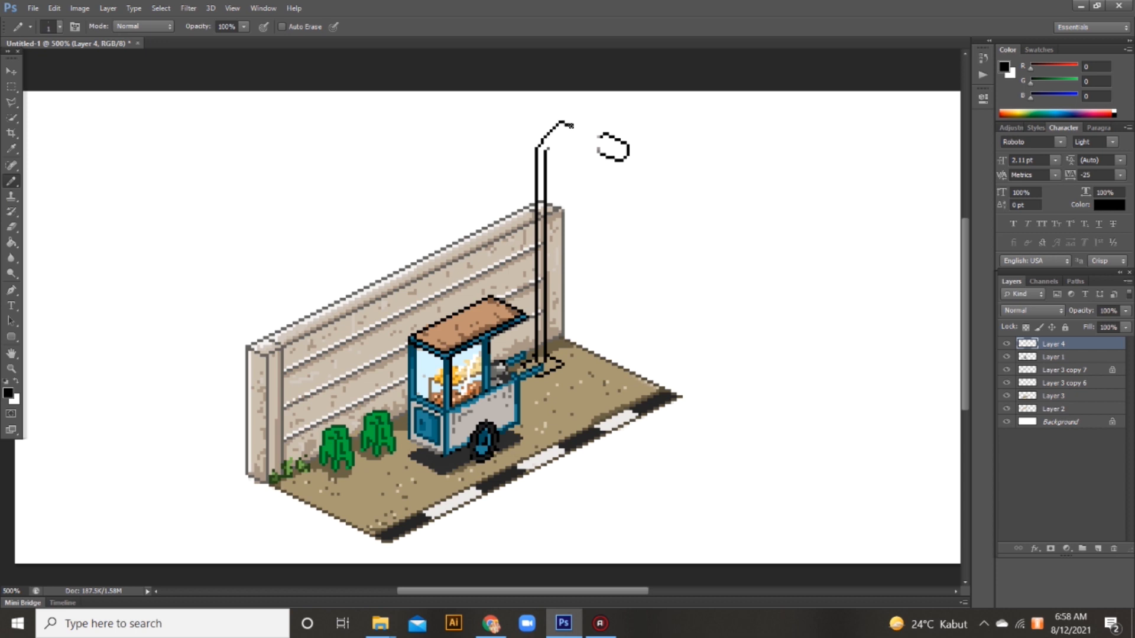
{"action": "left_click", "coordinate": [583, 131]}
Add a new layer beneath the lamp outline and fill the lamp head with gray (RGB 123, 123, 123)
{"action": "left_click", "coordinate": [11, 71]}
{"action": "key", "text": "ctrl+shift+n"}
{"action": "key", "text": "Return"}
{"action": "left_click", "coordinate": [11, 181]}
{"action": "left_click", "coordinate": [8, 392]}
{"action": "left_click", "coordinate": [406, 274]}
{"action": "left_click", "coordinate": [407, 245]}
{"action": "left_click", "coordinate": [662, 162]}
{"action": "right_click", "coordinate": [661, 164]}
{"action": "left_click_drag", "start_coordinate": [595, 140], "coordinate": [619, 147]}
{"action": "left_click_drag", "start_coordinate": [1078, 360], "coordinate": [1078, 361]}
{"action": "right_click", "coordinate": [735, 172]}
{"action": "key", "text": "Escape"}
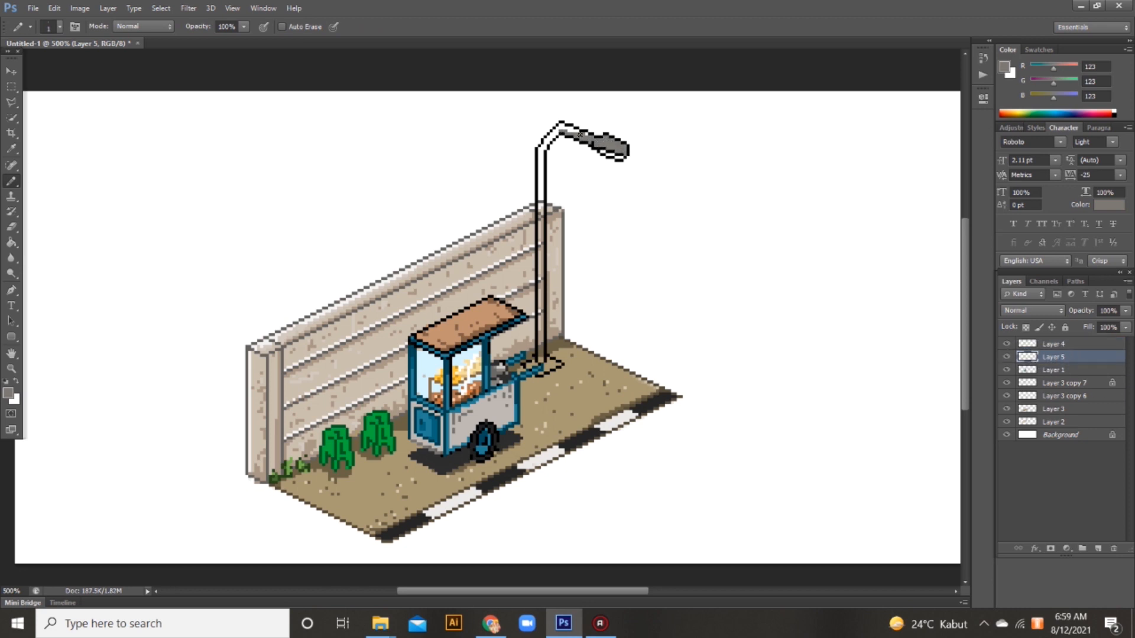
Fill the street lamp's arm, pole and base with the same gray
{"action": "mouse_move", "coordinate": [580, 134]}
{"action": "left_mouse_down"}
{"action": "mouse_move", "coordinate": [555, 134]}
{"action": "mouse_move", "coordinate": [574, 163]}
{"action": "mouse_move", "coordinate": [544, 157]}
{"action": "mouse_move", "coordinate": [544, 146]}
{"action": "left_mouse_up"}
{"action": "right_click", "coordinate": [556, 133]}
{"action": "key", "text": "Return"}
{"action": "key", "text": "ctrl+z"}
{"action": "right_click", "coordinate": [567, 140]}
{"action": "left_click", "coordinate": [579, 172]}
{"action": "left_click", "coordinate": [541, 363], "text": "shift"}
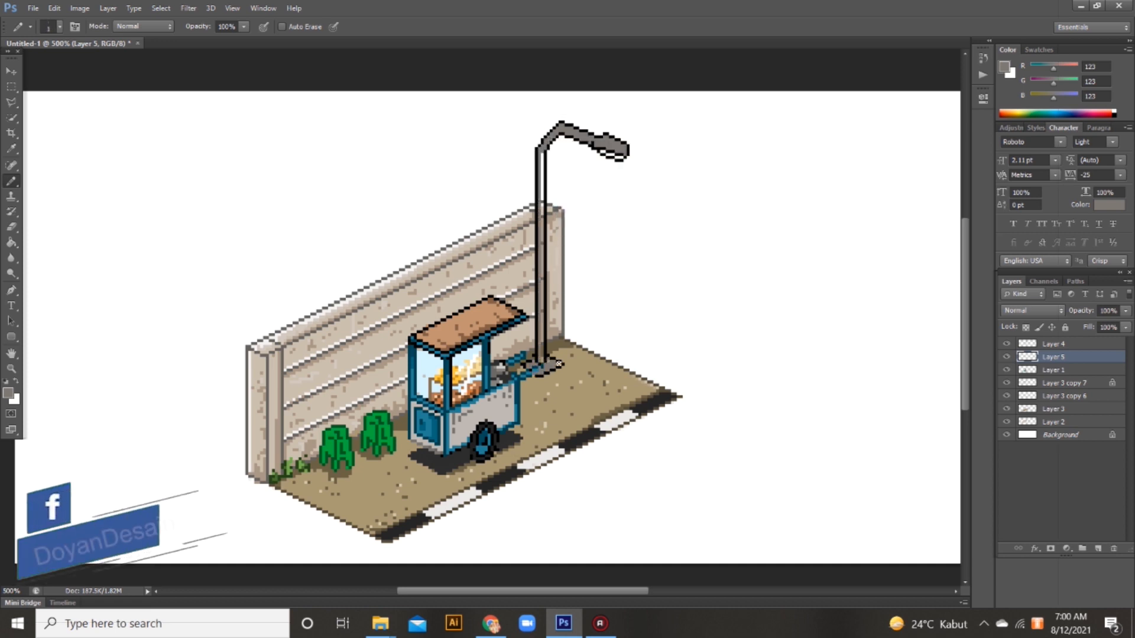
Move the lamp's outline and fill layers below Layer 1
{"action": "left_click", "coordinate": [1065, 349], "text": "shift"}
{"action": "mouse_move", "coordinate": [1065, 350]}
{"action": "left_mouse_down"}
{"action": "mouse_move", "coordinate": [1077, 420]}
{"action": "mouse_move", "coordinate": [1069, 353]}
{"action": "left_mouse_up"}
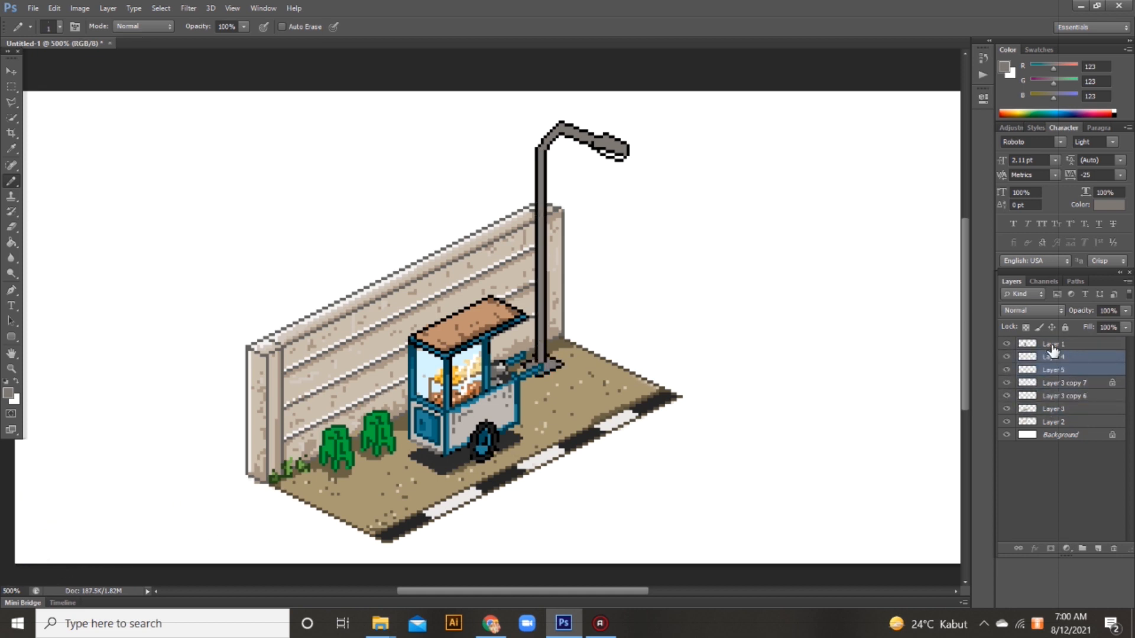
Lock the transparent pixels of the lamp outline's layer and fill its lines with dark gray (RGB 54, 54, 54)
{"action": "left_click", "coordinate": [1034, 357]}
{"action": "left_click", "coordinate": [1026, 327]}
{"action": "left_click", "coordinate": [8, 394]}
{"action": "left_click", "coordinate": [408, 286]}
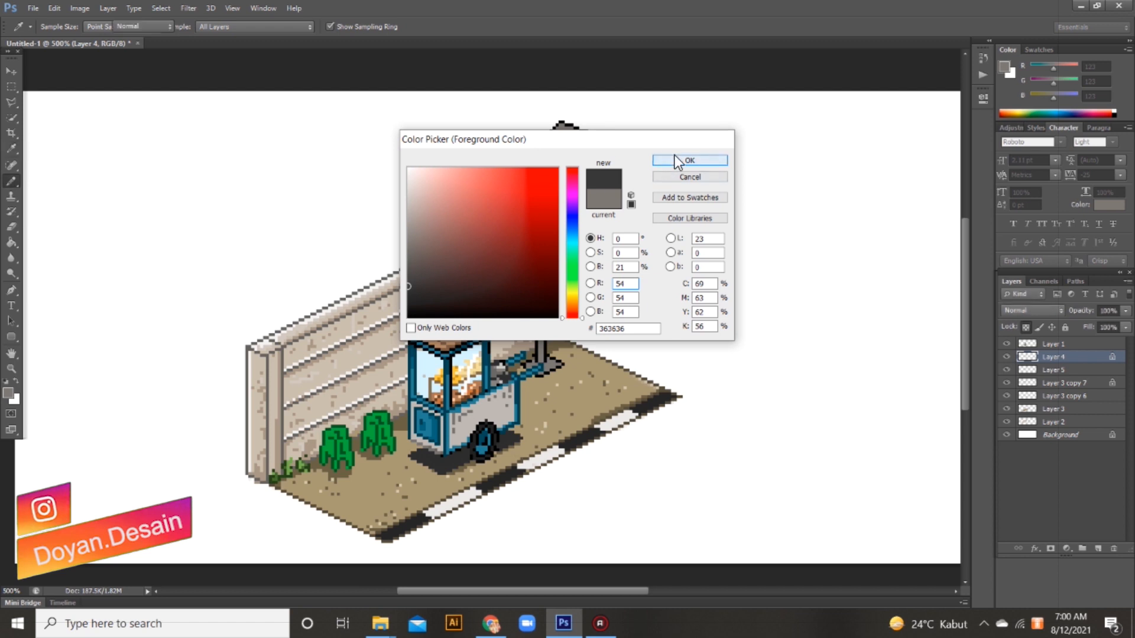
{"action": "left_click", "coordinate": [676, 159]}
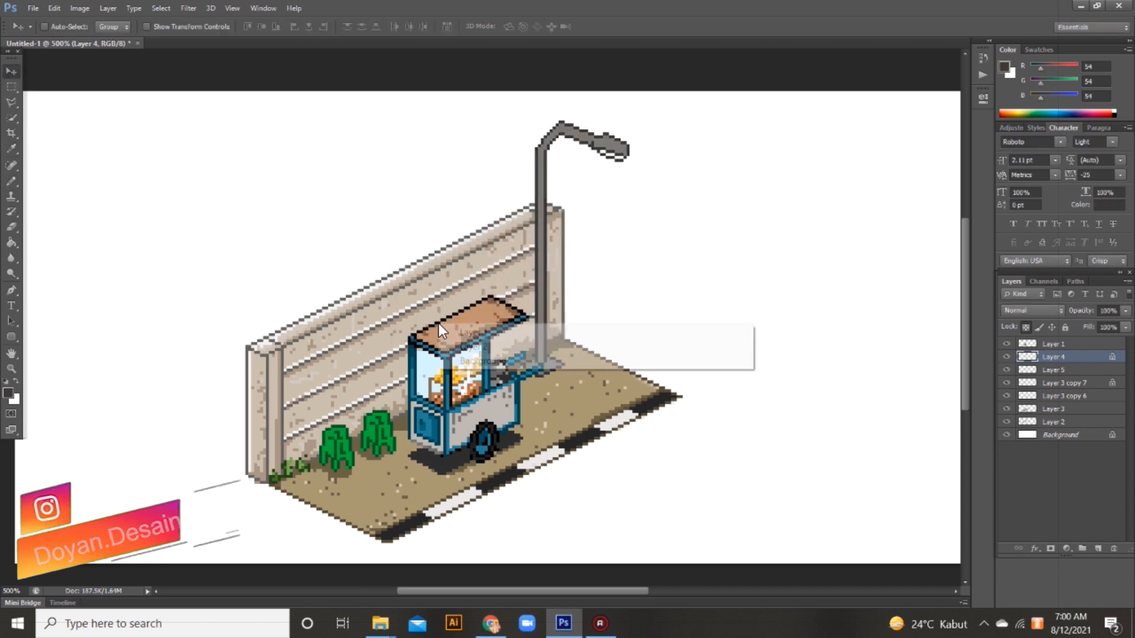
Fill the cart's brown roof on Layer 1 with the dark gray, using the Paint Bucket
{"action": "key", "text": "alt+]"}
{"action": "left_click", "coordinate": [11, 242]}
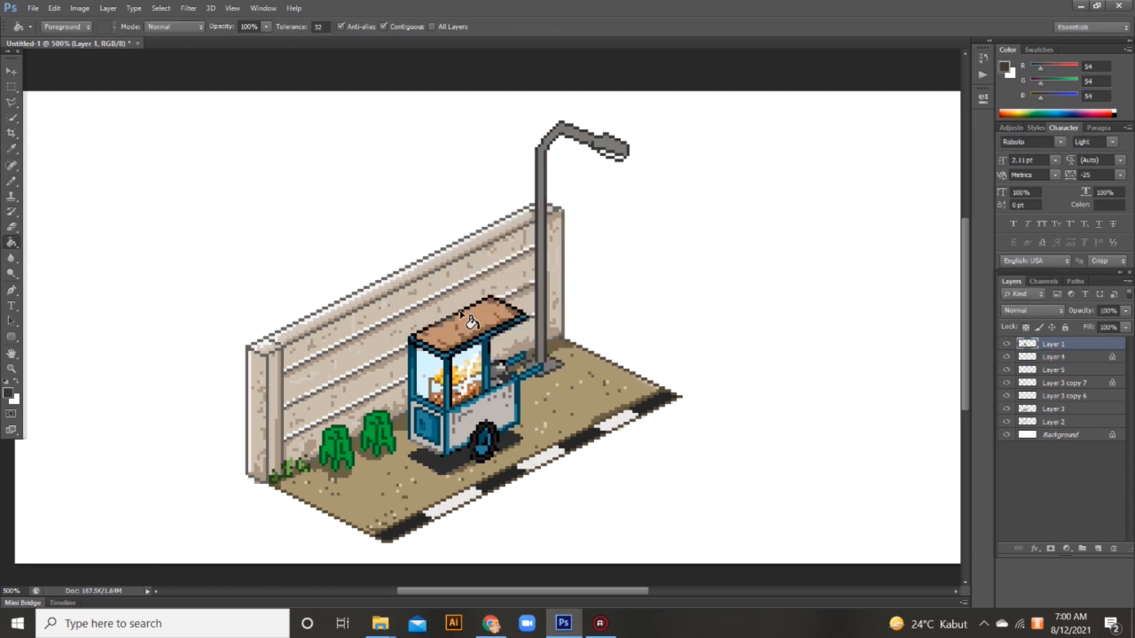
{"action": "left_click", "coordinate": [429, 334]}
Touch up the edge of the cart's roof with dark navy (RGB 12, 43, 58), using the Pencil
{"action": "left_click", "coordinate": [8, 393]}
{"action": "left_click", "coordinate": [414, 366]}
{"action": "left_click", "coordinate": [527, 284]}
{"action": "left_click", "coordinate": [671, 161]}
{"action": "key", "text": "b"}
{"action": "right_click", "coordinate": [646, 359]}
{"action": "left_click", "coordinate": [412, 344]}
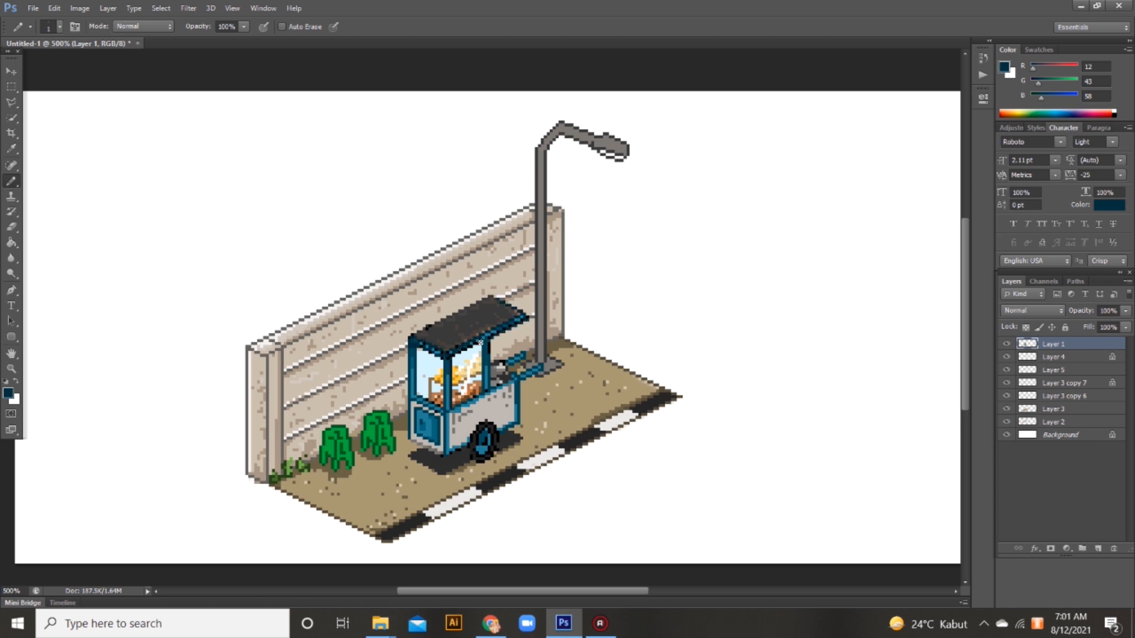
{"action": "key", "text": "ctrl+z"}
Unlock the lamp outline's layer and erase stray outline pixels where the arm meets the lamp head with a 1 px Eraser
{"action": "scroll", "coordinate": [654, 324], "scroll_direction": "down", "scroll_amount": 1}
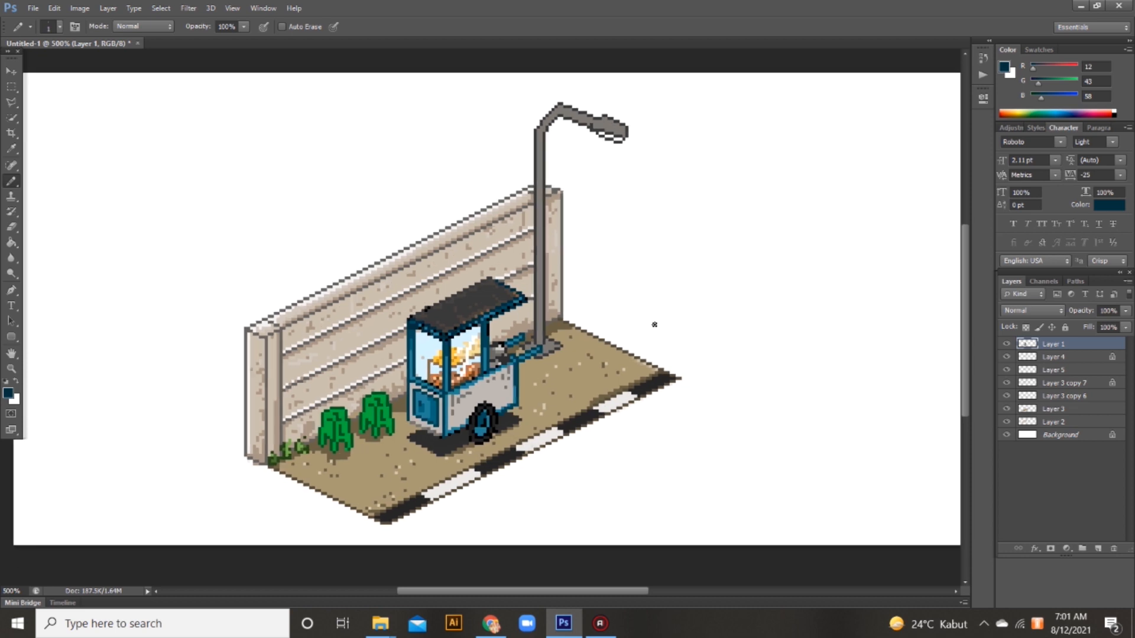
{"action": "scroll", "coordinate": [654, 324], "scroll_direction": "up", "scroll_amount": 1}
{"action": "scroll", "coordinate": [654, 325], "scroll_direction": "right", "scroll_amount": 1}
{"action": "left_click", "coordinate": [1055, 356]}
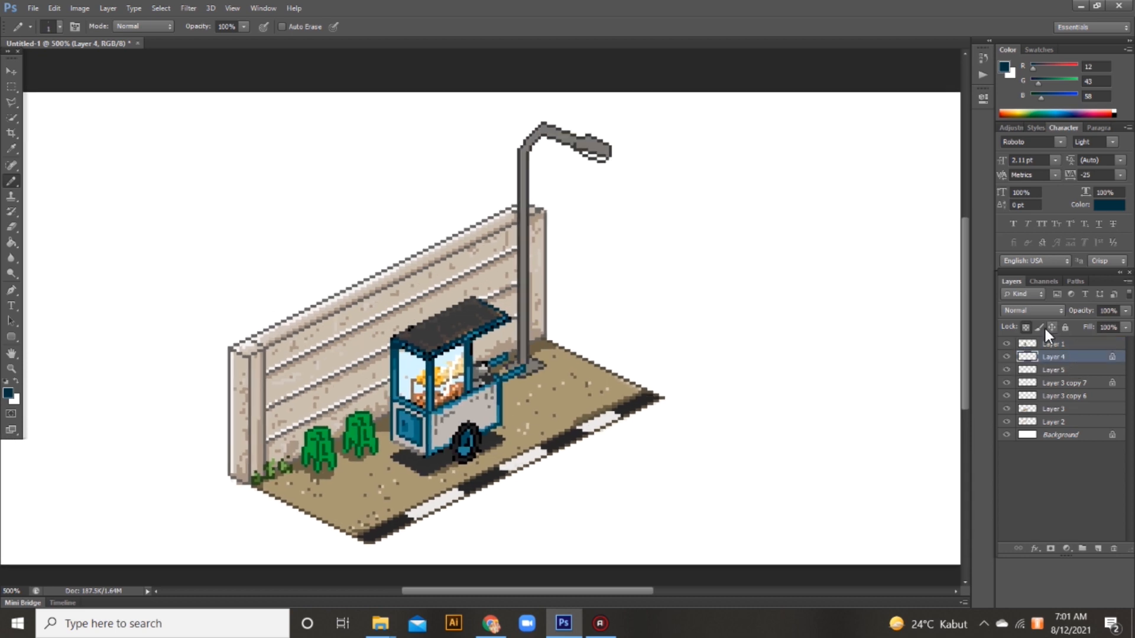
{"action": "left_click", "coordinate": [11, 227]}
{"action": "right_click", "coordinate": [624, 140]}
{"action": "left_click_drag", "start_coordinate": [665, 168], "coordinate": [588, 167]}
{"action": "left_click", "coordinate": [574, 143]}
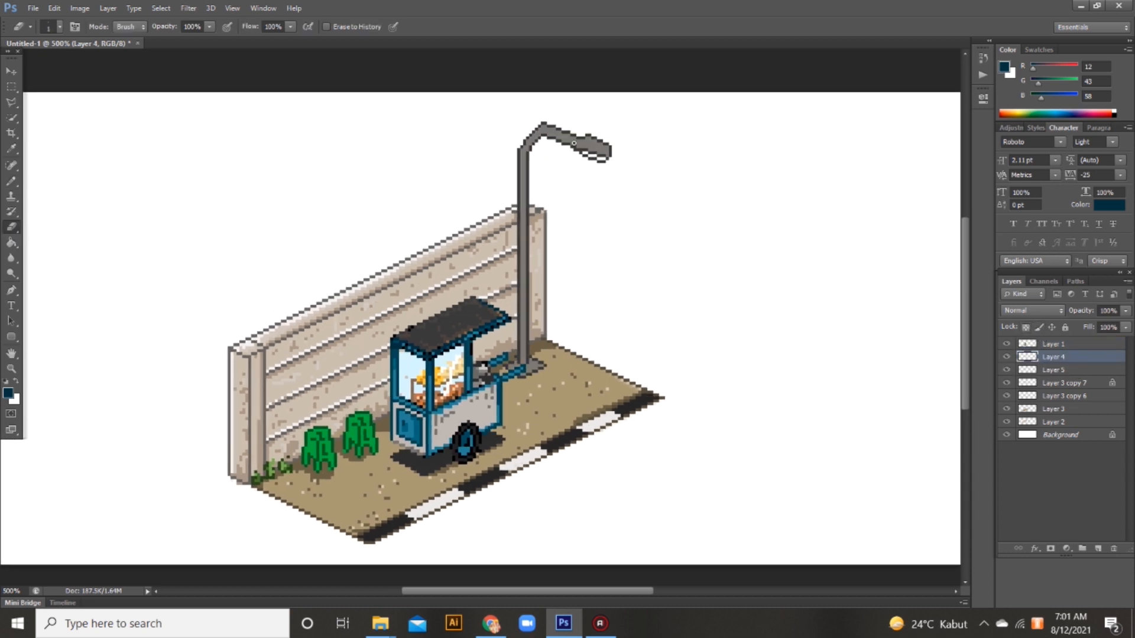
Lock the transparent pixels of Layer 5 and set the drawing color to the lamp's gray (RGB 123, 123, 123)
{"action": "left_click", "coordinate": [1056, 370]}
{"action": "left_click", "coordinate": [11, 181]}
{"action": "left_click", "coordinate": [8, 394]}
{"action": "key", "text": "F1"}
{"action": "left_click", "coordinate": [562, 625]}
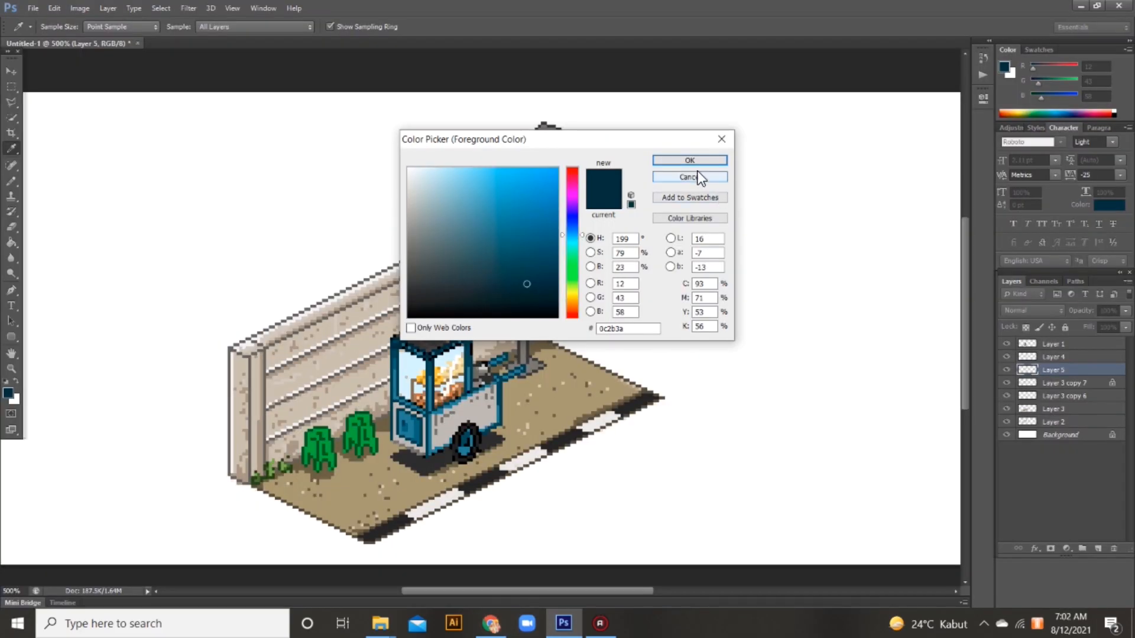
{"action": "left_click", "coordinate": [697, 172]}
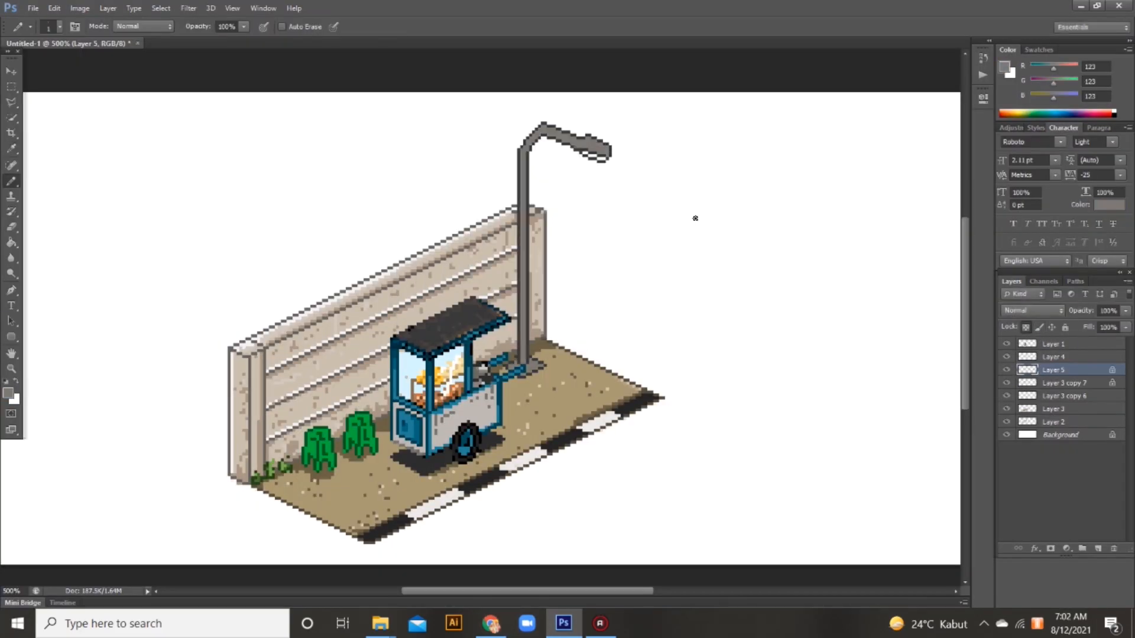
Paint light gray (RGB 181, 181, 181) highlights along the lamp head, arm and pole on Layer 5, using the Pencil
{"action": "left_click", "coordinate": [8, 393]}
{"action": "left_click", "coordinate": [558, 328]}
{"action": "left_click", "coordinate": [836, 276]}
{"action": "left_click_drag", "start_coordinate": [605, 147], "coordinate": [592, 141]}
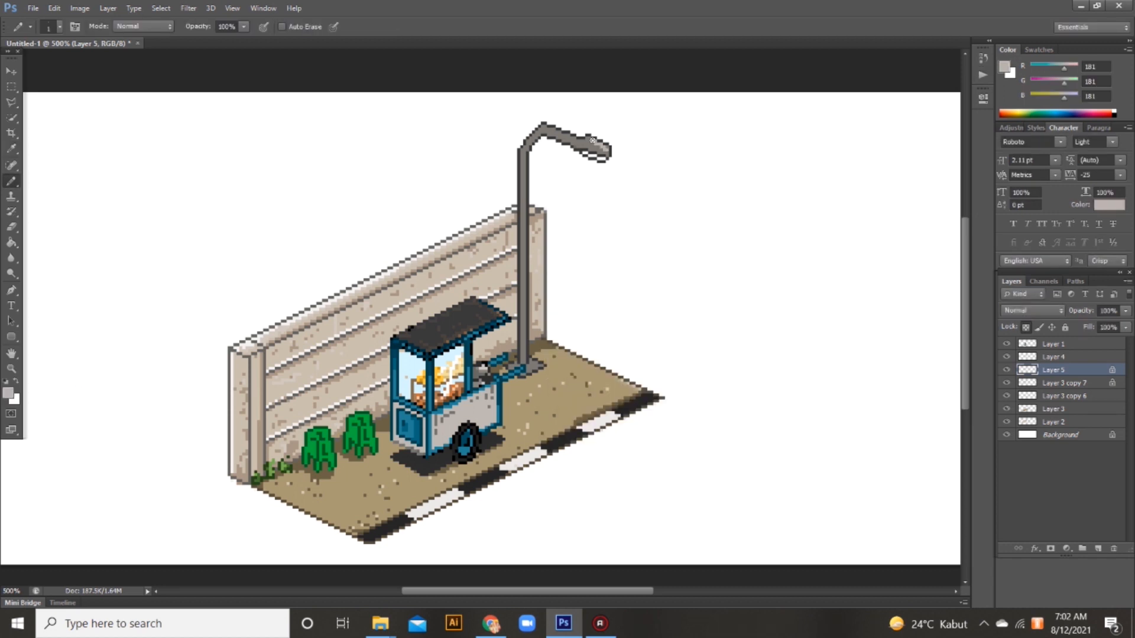
{"action": "key", "text": "ctrl+z"}
{"action": "right_click", "coordinate": [629, 142]}
{"action": "left_click", "coordinate": [651, 166]}
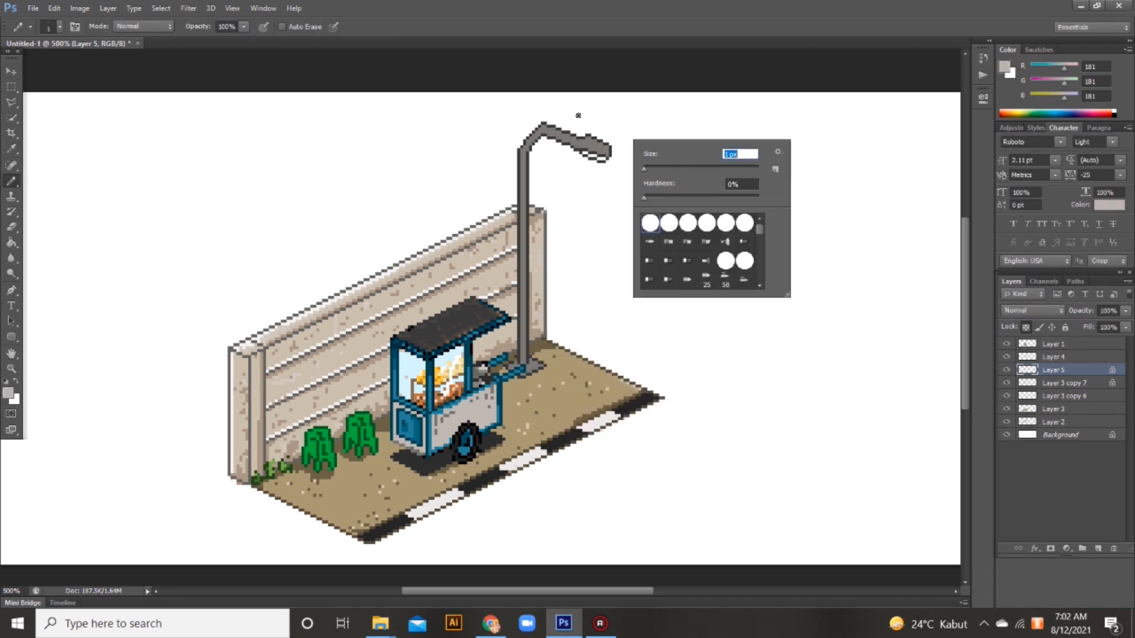
{"action": "right_click", "coordinate": [611, 137]}
{"action": "left_click", "coordinate": [590, 138]}
{"action": "mouse_move", "coordinate": [590, 138]}
{"action": "left_mouse_down"}
{"action": "mouse_move", "coordinate": [550, 126]}
{"action": "mouse_move", "coordinate": [523, 138]}
{"action": "mouse_move", "coordinate": [514, 363]}
{"action": "left_mouse_up"}
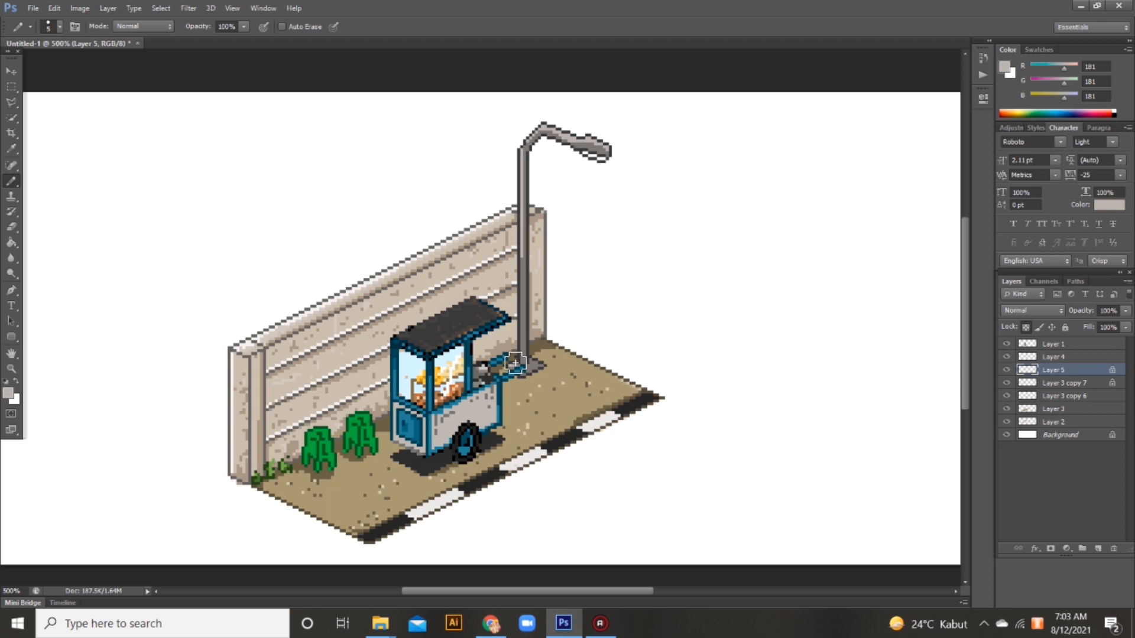
Shade the base and upper part of the lamp pole with dark gray (RGB 56, 56, 56)
{"action": "mouse_move", "coordinate": [513, 266]}
{"action": "left_mouse_down"}
{"action": "mouse_move", "coordinate": [519, 363]}
{"action": "mouse_move", "coordinate": [552, 400]}
{"action": "left_mouse_up"}
{"action": "left_click", "coordinate": [8, 394]}
{"action": "left_click", "coordinate": [811, 277]}
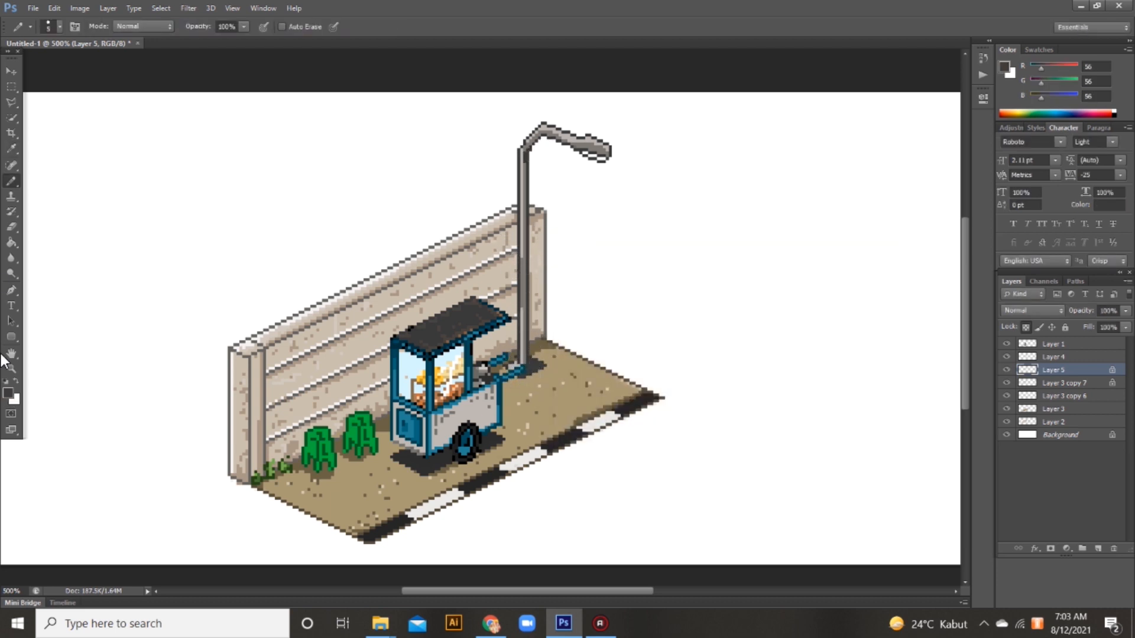
Unlock the transparent pixels of Layer 5 and paint the lamp head's underside yellow (RGB 211, 202, 55) with a 1 px Pencil
{"action": "left_click", "coordinate": [8, 393]}
{"action": "left_click", "coordinate": [666, 308]}
{"action": "left_click", "coordinate": [812, 277]}
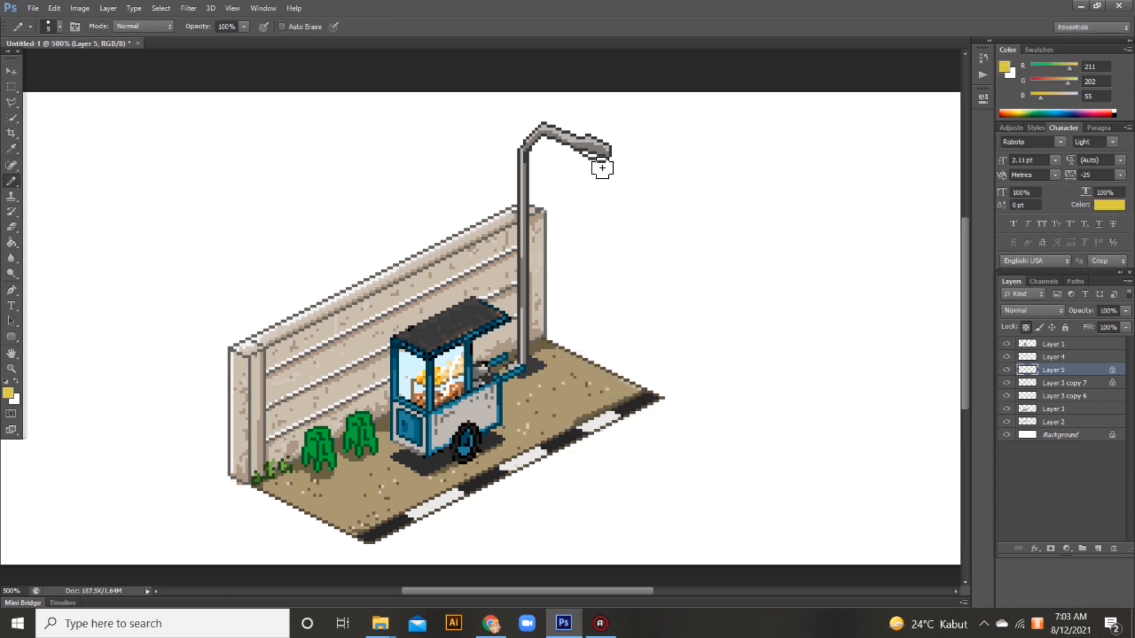
{"action": "right_click", "coordinate": [691, 225]}
{"action": "left_click_drag", "start_coordinate": [701, 250], "coordinate": [671, 221]}
{"action": "left_click", "coordinate": [1006, 369]}
{"action": "left_click", "coordinate": [1006, 369]}
{"action": "left_click", "coordinate": [1024, 327]}
{"action": "right_click", "coordinate": [666, 192]}
{"action": "left_click", "coordinate": [585, 155]}
{"action": "scroll", "coordinate": [604, 159], "scroll_direction": "down", "scroll_amount": 3}
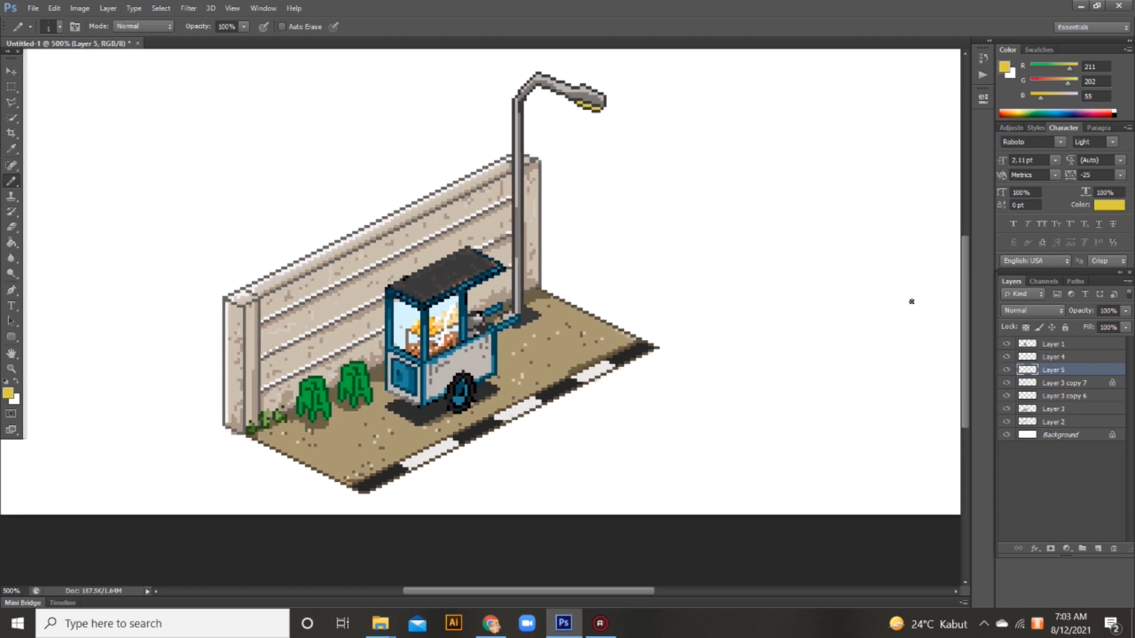
Add a new layer above Layer 1 and draw a tarp outline between wall and cart roof in navy (RGB 22, 35, 90)
{"action": "left_click", "coordinate": [1053, 344]}
{"action": "key", "text": "ctrl+shift+alt+n"}
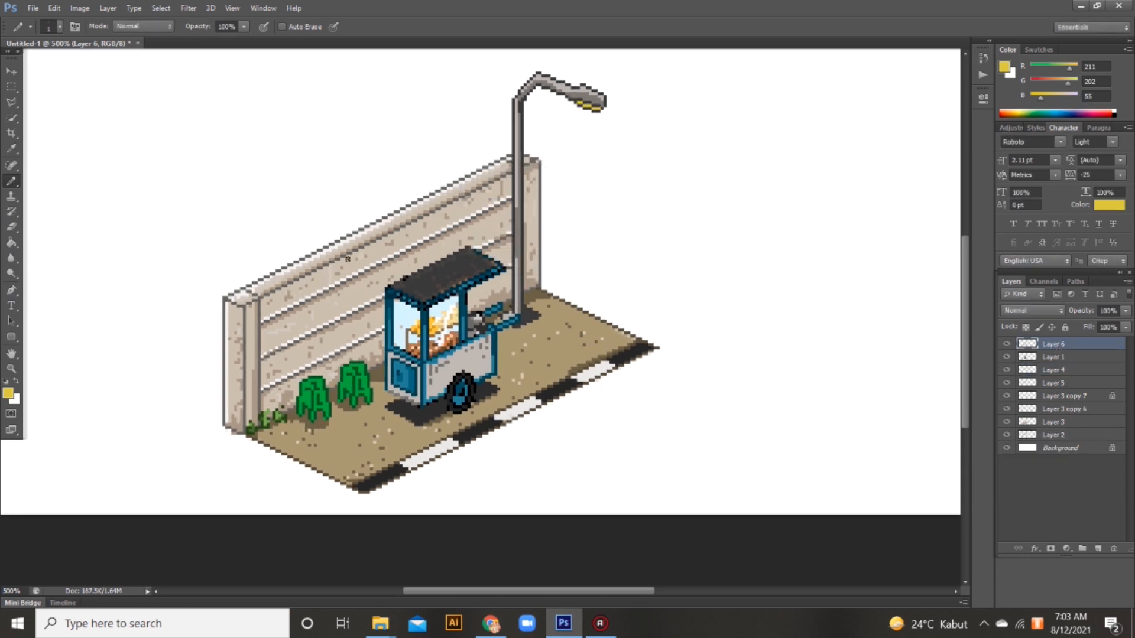
{"action": "left_click", "coordinate": [6, 381]}
{"action": "left_click", "coordinate": [8, 393]}
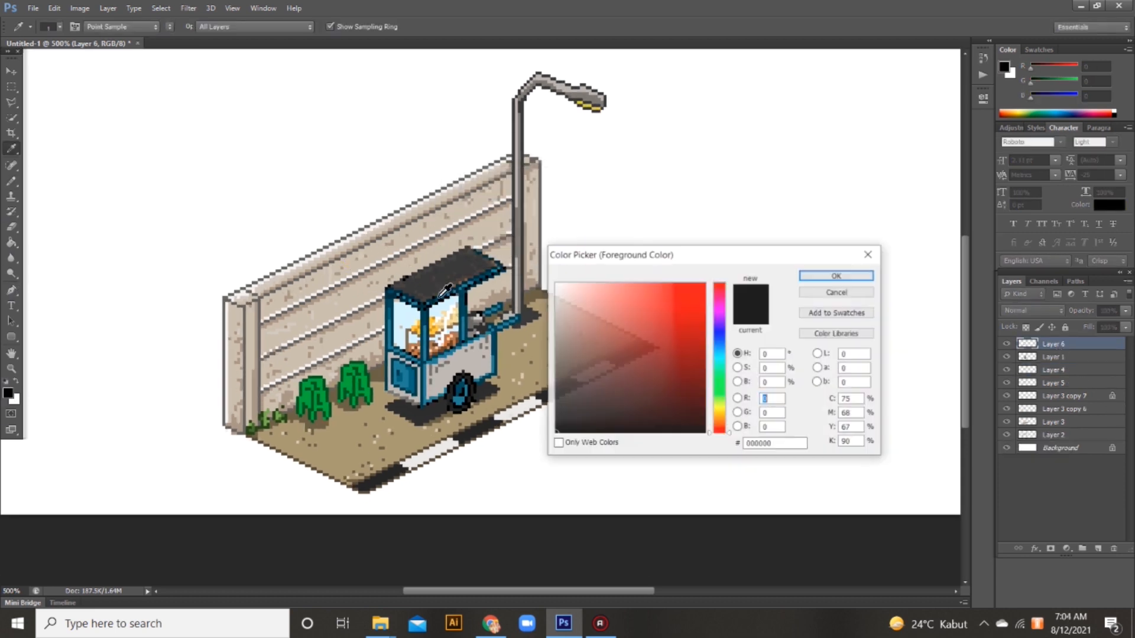
{"action": "left_click", "coordinate": [717, 338]}
{"action": "left_click", "coordinate": [668, 380]}
{"action": "left_click", "coordinate": [835, 277]}
{"action": "key", "text": "b"}
{"action": "key", "text": "ctrl+z"}
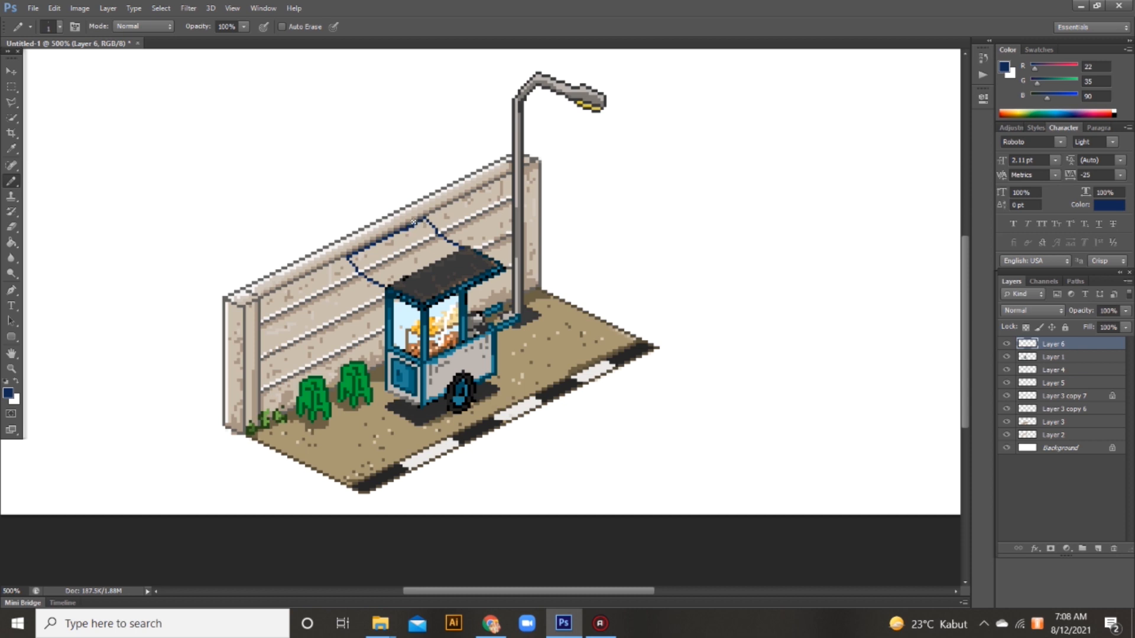
Set the drawing color to blue (RGB 34, 54, 140), add a new layer above the tarp outline and enlarge the Pencil
{"action": "left_click", "coordinate": [9, 392]}
{"action": "left_click", "coordinate": [651, 364]}
{"action": "left_click", "coordinate": [821, 274]}
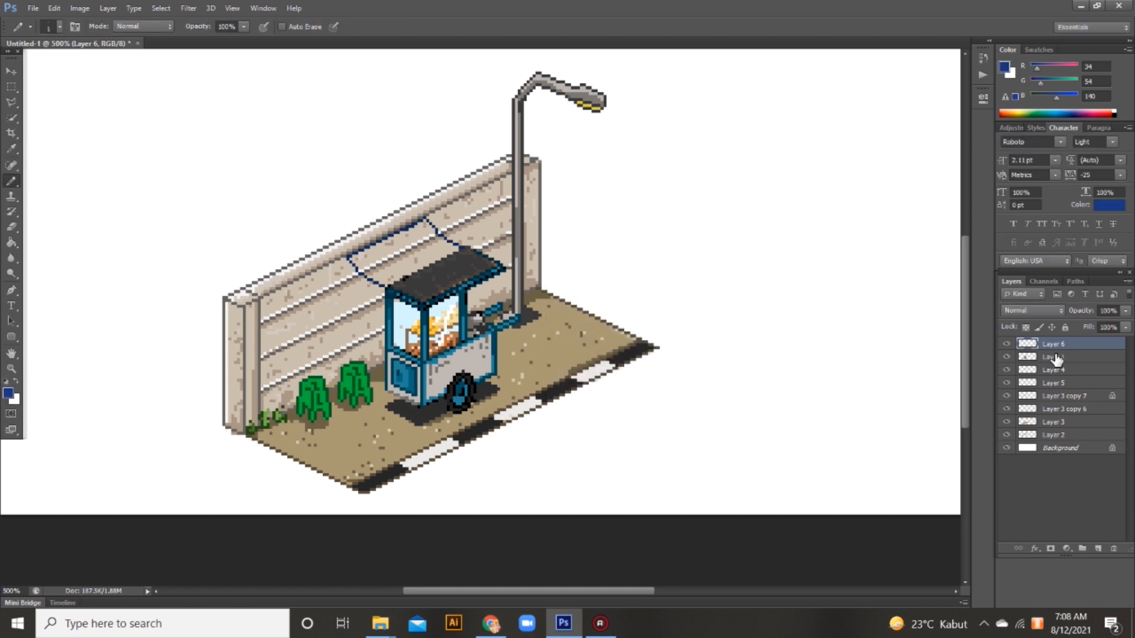
{"action": "left_click", "coordinate": [1098, 548]}
{"action": "right_click", "coordinate": [436, 249]}
{"action": "left_click", "coordinate": [455, 274]}
{"action": "left_click", "coordinate": [425, 256]}
Move the tarp outline's layer and the new layer below Layer 1, and make the outline's layer active
{"action": "left_click", "coordinate": [1074, 358], "text": "shift"}
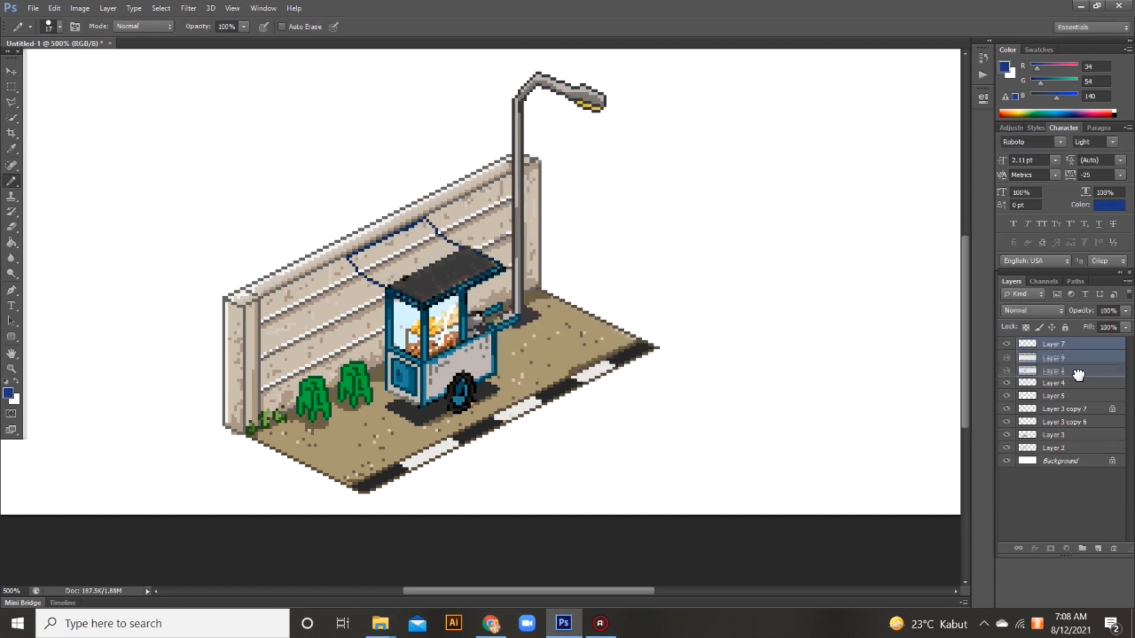
{"action": "left_click_drag", "start_coordinate": [1077, 367], "coordinate": [1077, 373]}
{"action": "left_click", "coordinate": [1072, 370]}
Fill the inside of the tarp with blue on Layer 6 using a larger Pencil, and hide Layer 7
{"action": "right_click", "coordinate": [437, 261]}
{"action": "left_click", "coordinate": [450, 288]}
{"action": "left_click", "coordinate": [395, 276]}
{"action": "mouse_move", "coordinate": [410, 267]}
{"action": "left_mouse_down"}
{"action": "mouse_move", "coordinate": [367, 262]}
{"action": "mouse_move", "coordinate": [427, 236]}
{"action": "mouse_move", "coordinate": [455, 259]}
{"action": "mouse_move", "coordinate": [421, 278]}
{"action": "left_mouse_up"}
{"action": "left_click", "coordinate": [1007, 357]}
Draw fold shadows along the tarp's lower part in dark blue (RGB 14, 29, 95) with a 1 px Pencil
{"action": "right_click", "coordinate": [436, 276]}
{"action": "left_click", "coordinate": [448, 306]}
{"action": "left_click", "coordinate": [351, 259]}
{"action": "left_click", "coordinate": [9, 393]}
{"action": "left_click", "coordinate": [681, 378]}
{"action": "left_click", "coordinate": [819, 274]}
{"action": "left_click_drag", "start_coordinate": [402, 278], "coordinate": [452, 253]}
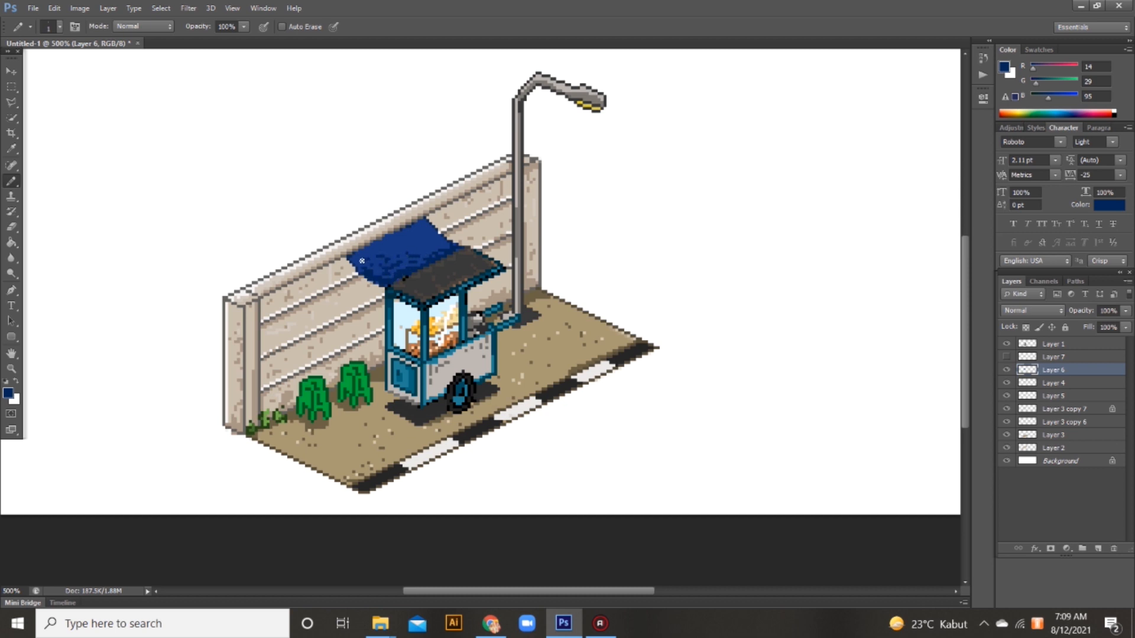
Draw light blue (RGB 88, 103, 168) fold highlights across the middle of the tarp
{"action": "left_click", "coordinate": [9, 393]}
{"action": "left_click", "coordinate": [655, 358]}
{"action": "left_click", "coordinate": [836, 276]}
{"action": "left_click", "coordinate": [8, 393]}
{"action": "left_click", "coordinate": [627, 333]}
{"action": "key", "text": "Return"}
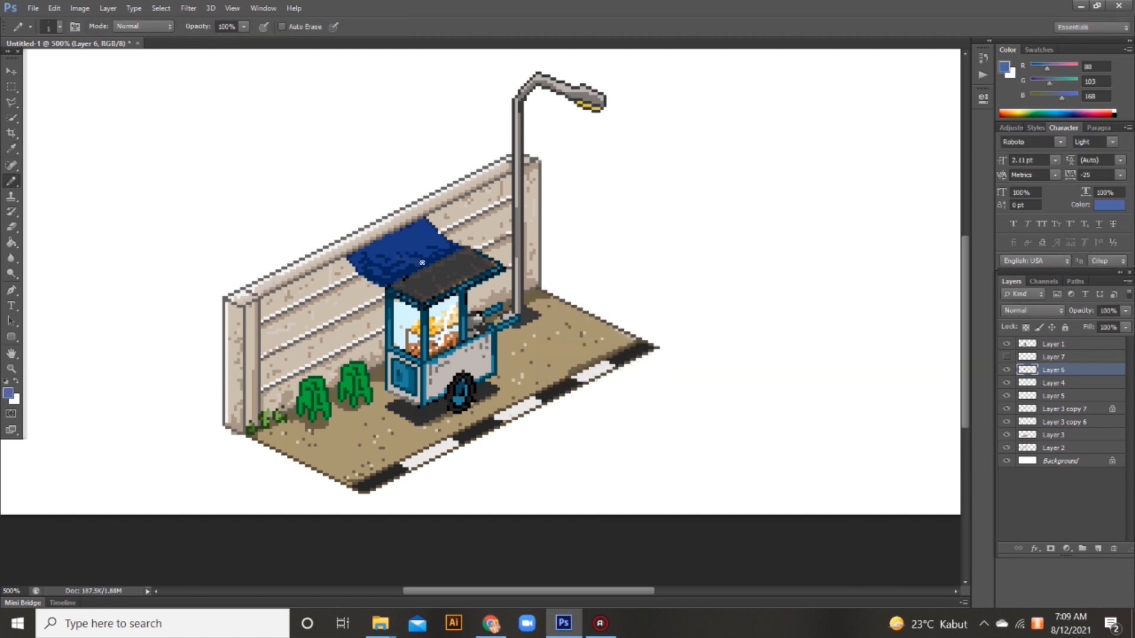
{"action": "left_click_drag", "start_coordinate": [388, 266], "coordinate": [406, 266]}
{"action": "left_click_drag", "start_coordinate": [424, 243], "coordinate": [417, 264]}
Touch up the tarp's folds around the highlights with dark blue (RGB 14, 29, 95)
{"action": "left_click", "coordinate": [8, 395]}
{"action": "left_click", "coordinate": [684, 377]}
{"action": "left_click", "coordinate": [837, 276]}
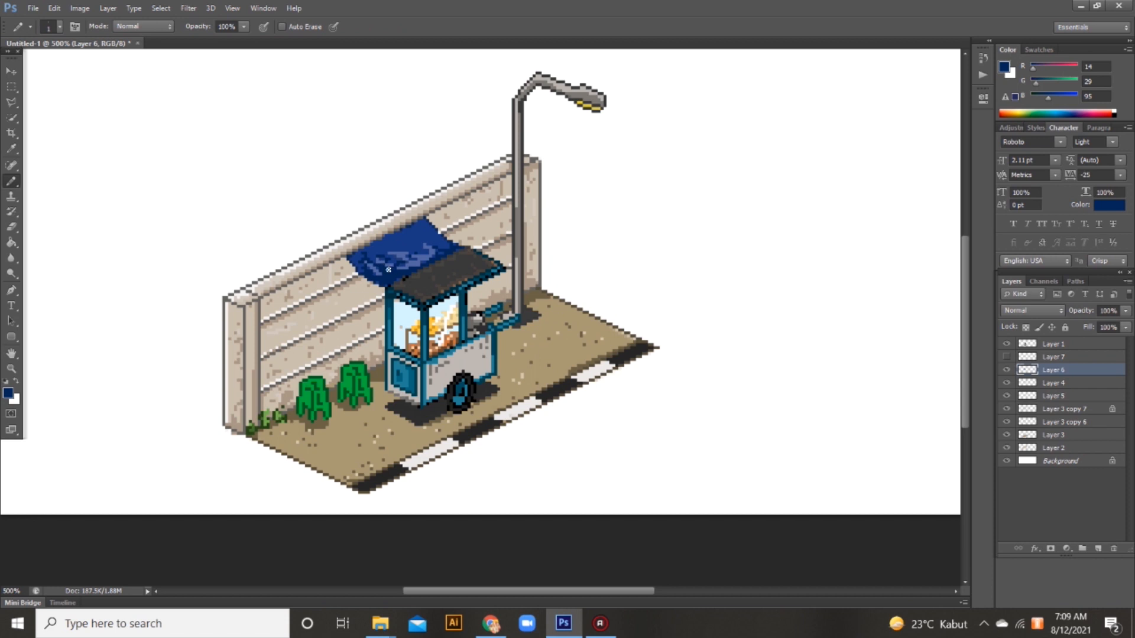
{"action": "left_click", "coordinate": [11, 71]}
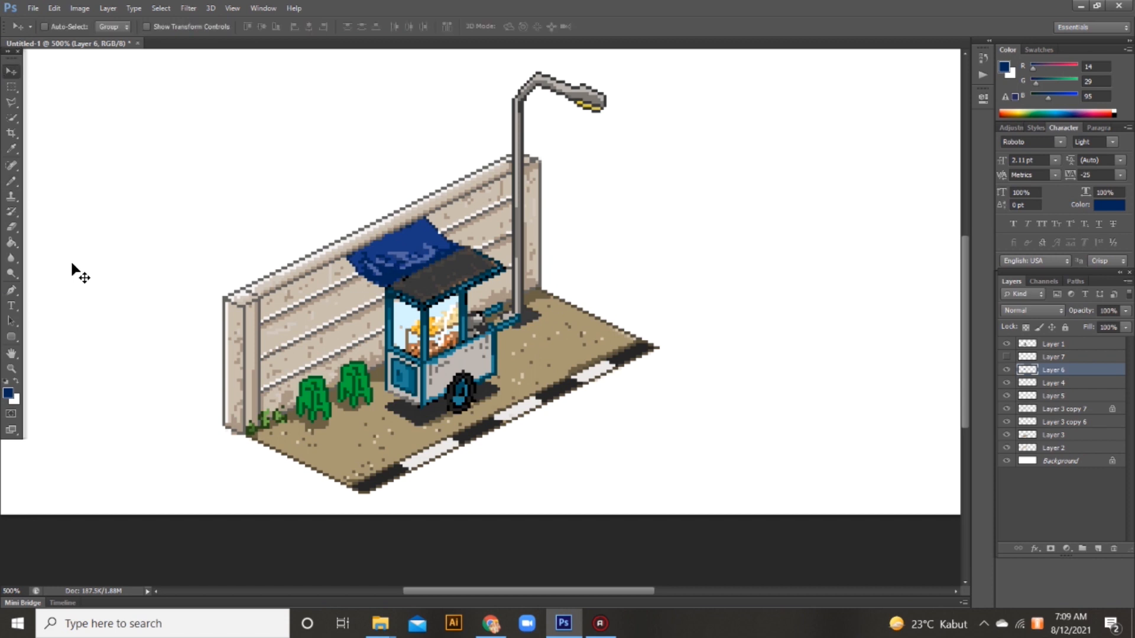
Sample the wall's beige (RGB 163, 154, 141) as drawing color, identify the wall's fill layer and make Layer 2 active
{"action": "left_click", "coordinate": [9, 394]}
{"action": "left_click", "coordinate": [286, 299]}
{"action": "left_click", "coordinate": [831, 278]}
{"action": "left_click", "coordinate": [1007, 397]}
{"action": "left_click", "coordinate": [1006, 397]}
{"action": "left_click", "coordinate": [1007, 411]}
{"action": "left_click", "coordinate": [1008, 411]}
{"action": "left_click", "coordinate": [1059, 448]}
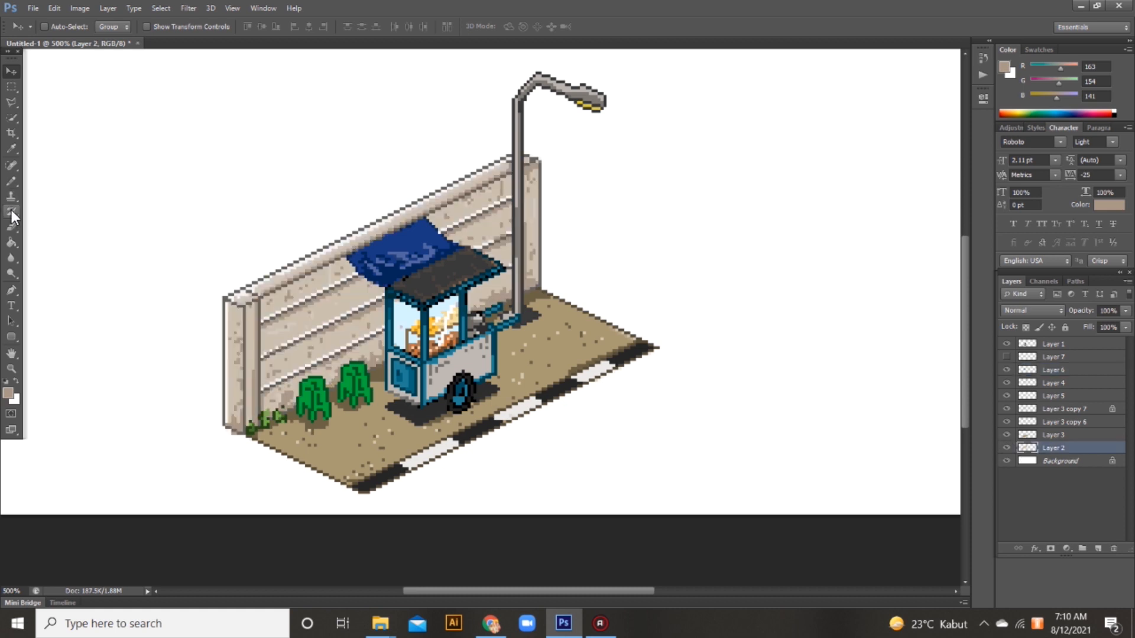
Darken the drawing color to a wall shadow tone (RGB 119, 112, 102)
{"action": "left_click", "coordinate": [11, 148]}
{"action": "left_click", "coordinate": [9, 395]}
{"action": "left_click", "coordinate": [576, 362]}
{"action": "left_click", "coordinate": [826, 275]}
Paint the tarp's shadow on the wall beside the cart on Layer 2, using the Pencil
{"action": "key", "text": "s"}
{"action": "left_click", "coordinate": [396, 283]}
{"action": "left_click", "coordinate": [568, 242]}
{"action": "right_click", "coordinate": [553, 254]}
{"action": "left_click", "coordinate": [12, 180]}
{"action": "right_click", "coordinate": [512, 272]}
{"action": "mouse_move", "coordinate": [354, 268]}
{"action": "left_mouse_down"}
{"action": "mouse_move", "coordinate": [362, 315]}
{"action": "mouse_move", "coordinate": [381, 261]}
{"action": "mouse_move", "coordinate": [403, 278]}
{"action": "left_mouse_up"}
{"action": "right_click", "coordinate": [403, 278]}
{"action": "left_click", "coordinate": [412, 301]}
{"action": "mouse_move", "coordinate": [352, 307]}
{"action": "left_mouse_down"}
{"action": "mouse_move", "coordinate": [384, 304]}
{"action": "mouse_move", "coordinate": [375, 364]}
{"action": "mouse_move", "coordinate": [356, 325]}
{"action": "mouse_move", "coordinate": [363, 365]}
{"action": "mouse_move", "coordinate": [364, 319]}
{"action": "mouse_move", "coordinate": [383, 365]}
{"action": "left_mouse_up"}
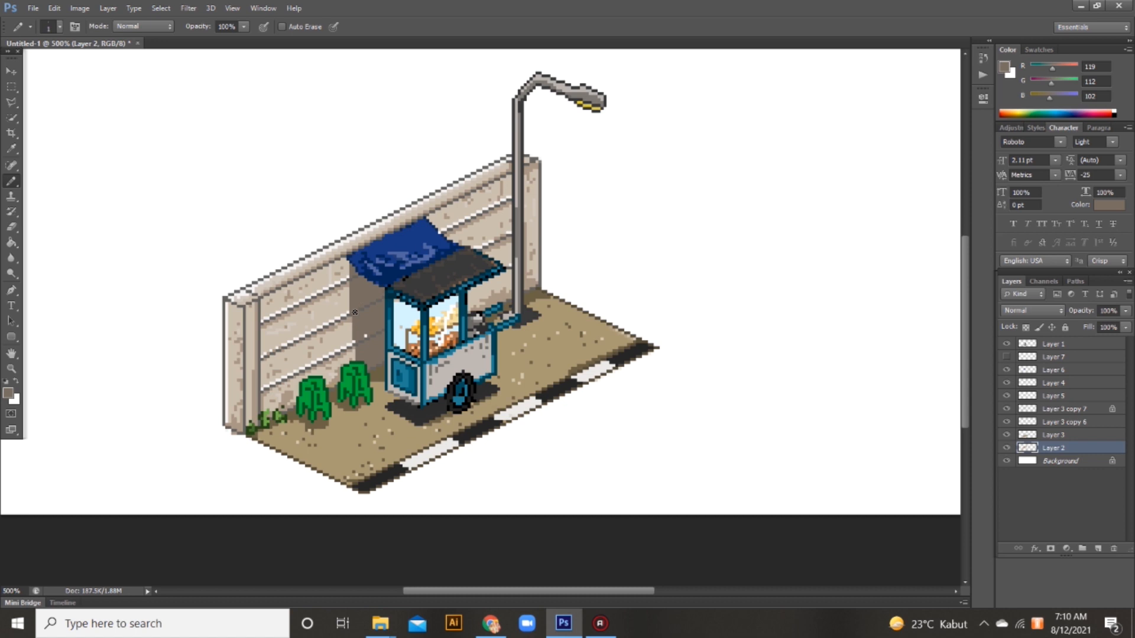
Darken the plank lines inside the tarp's shadow on Layer 3 copy 7 with dark gray (353535), using a wider Pencil
{"action": "left_click", "coordinate": [1051, 434]}
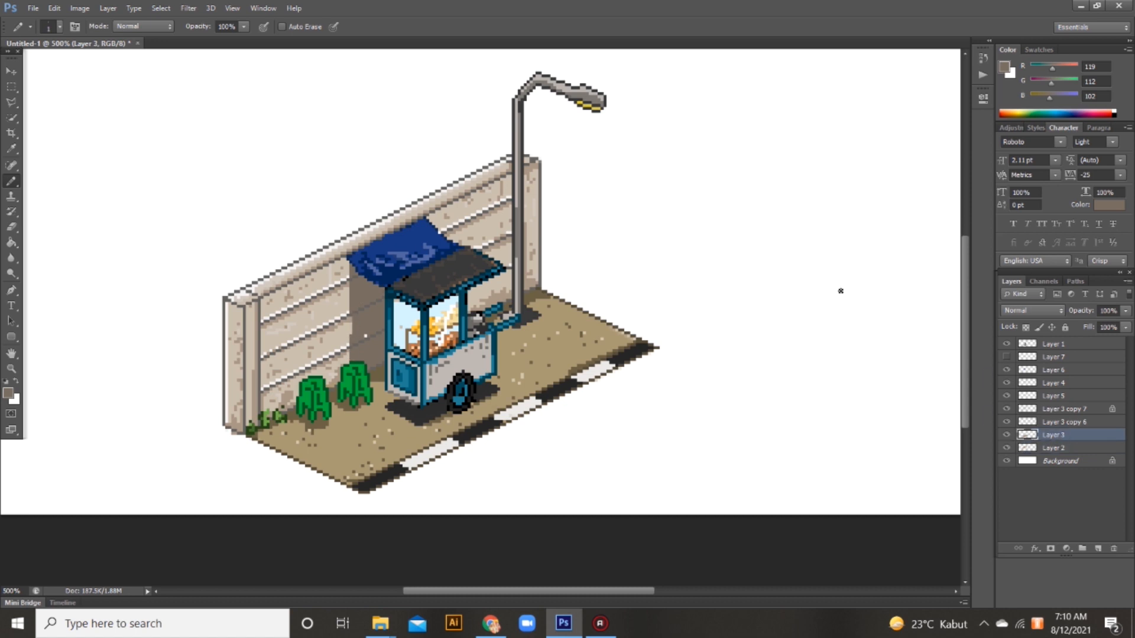
{"action": "left_click", "coordinate": [9, 394]}
{"action": "type", "text": "353535"}
{"action": "key", "text": "Return"}
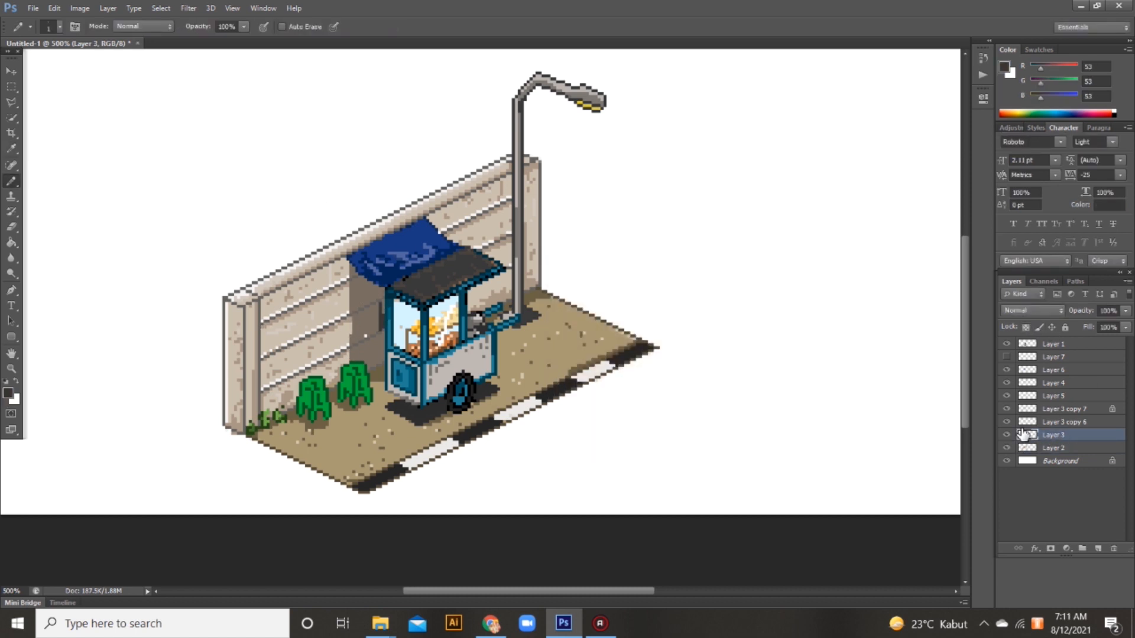
{"action": "left_click", "coordinate": [1029, 408]}
{"action": "right_click", "coordinate": [549, 264]}
{"action": "left_click_drag", "start_coordinate": [557, 295], "coordinate": [563, 294]}
{"action": "mouse_move", "coordinate": [377, 306]}
{"action": "left_mouse_down"}
{"action": "mouse_move", "coordinate": [367, 276]}
{"action": "mouse_move", "coordinate": [378, 298]}
{"action": "mouse_move", "coordinate": [381, 362]}
{"action": "left_mouse_up"}
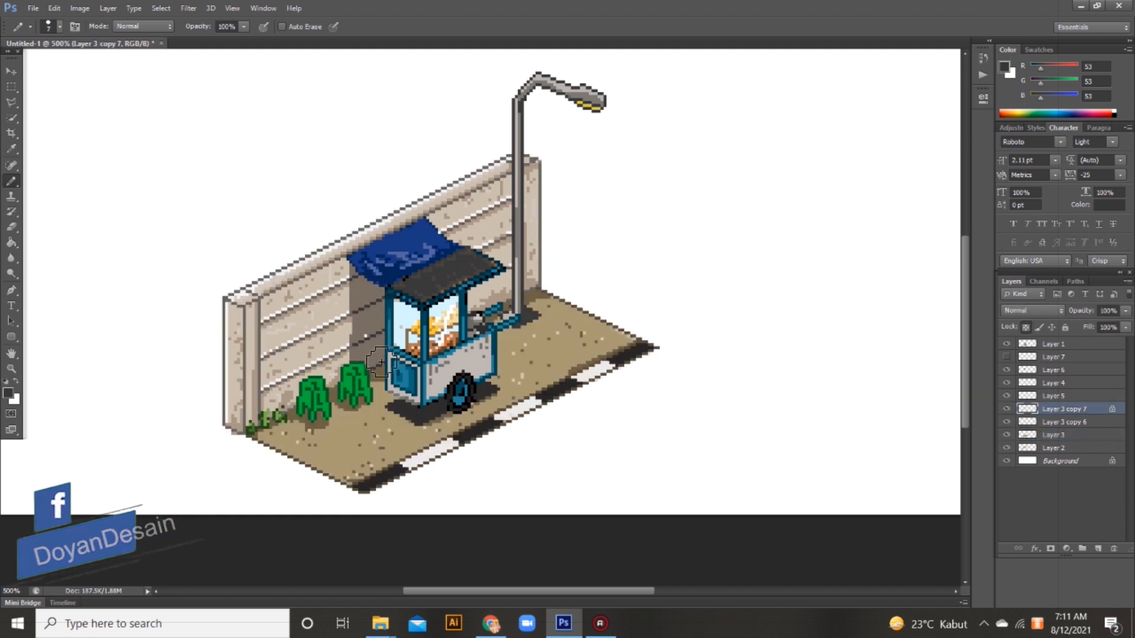
Toggle the visibility of the wall and ground layers to identify their contents, and make Layer 3 active
{"action": "left_click", "coordinate": [10, 72]}
{"action": "key", "text": "b"}
{"action": "left_click", "coordinate": [1006, 409]}
{"action": "left_click", "coordinate": [1006, 409]}
{"action": "left_click", "coordinate": [1006, 447]}
{"action": "left_click", "coordinate": [1006, 447]}
{"action": "left_click", "coordinate": [1023, 448]}
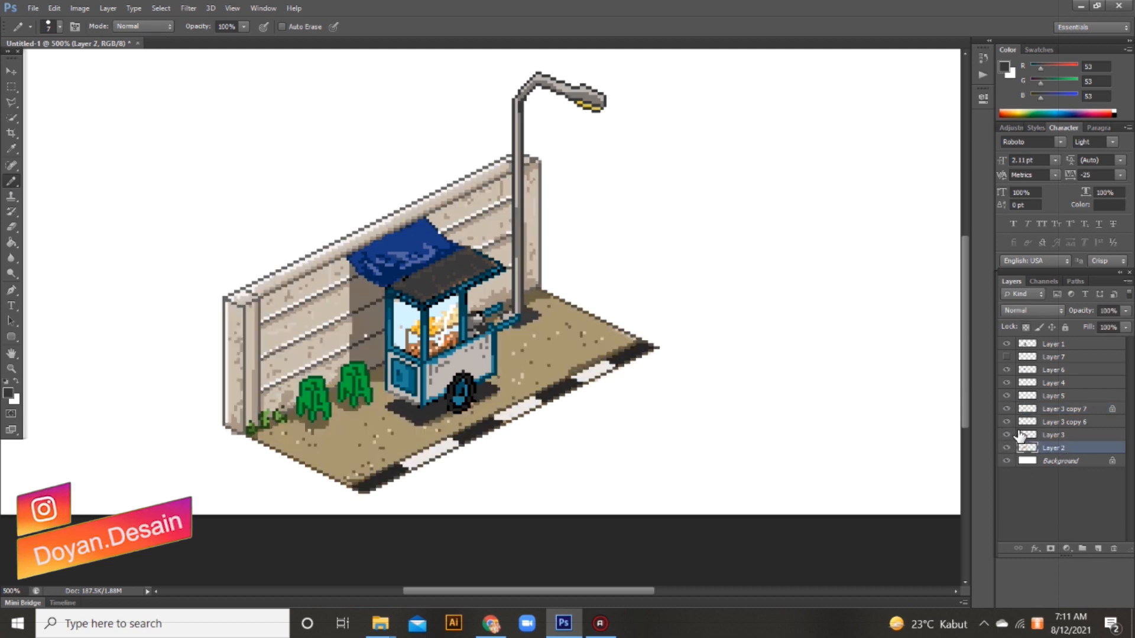
{"action": "left_click", "coordinate": [1006, 435]}
{"action": "left_click", "coordinate": [1006, 435]}
{"action": "left_click", "coordinate": [1022, 435]}
Shade the ground beside the cart with brown (RGB 105, 97, 68) and along the wall's base with dark brown (RGB 74, 68, 48)
{"action": "left_click", "coordinate": [9, 394]}
{"action": "left_click", "coordinate": [378, 386]}
{"action": "left_click", "coordinate": [836, 276]}
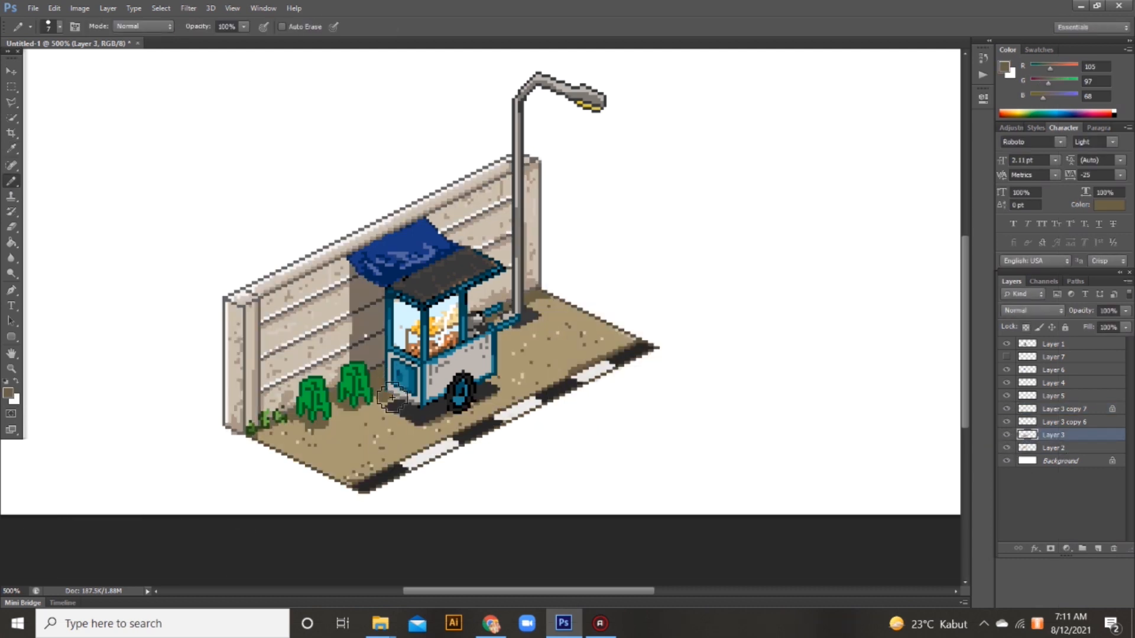
{"action": "left_click", "coordinate": [8, 393]}
{"action": "left_click", "coordinate": [606, 391]}
{"action": "left_click", "coordinate": [835, 276]}
{"action": "right_click", "coordinate": [738, 278]}
{"action": "left_click_drag", "start_coordinate": [758, 307], "coordinate": [745, 307]}
{"action": "left_click_drag", "start_coordinate": [366, 375], "coordinate": [385, 367]}
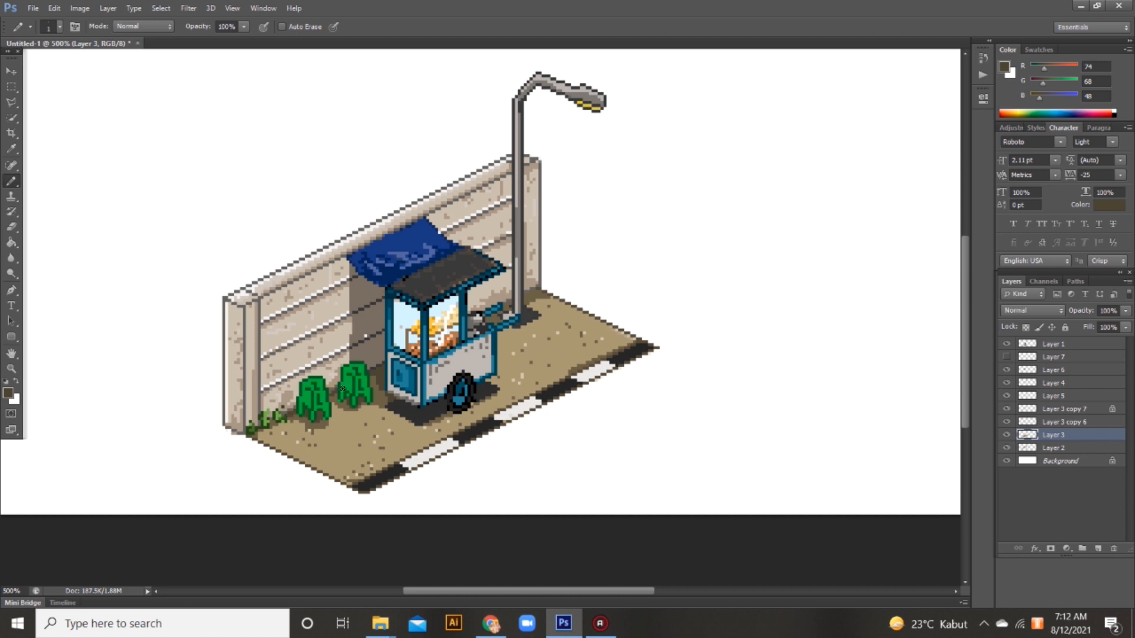
Highlight the green stools on Layer 1 with light green (RGB 128, 221, 95) and medium green (RGB 94, 178, 64)
{"action": "left_click", "coordinate": [312, 397], "text": "ctrl"}
{"action": "left_click", "coordinate": [8, 392]}
{"action": "left_click", "coordinate": [314, 396]}
{"action": "left_click", "coordinate": [641, 302]}
{"action": "left_click", "coordinate": [833, 276]}
{"action": "key", "text": "b"}
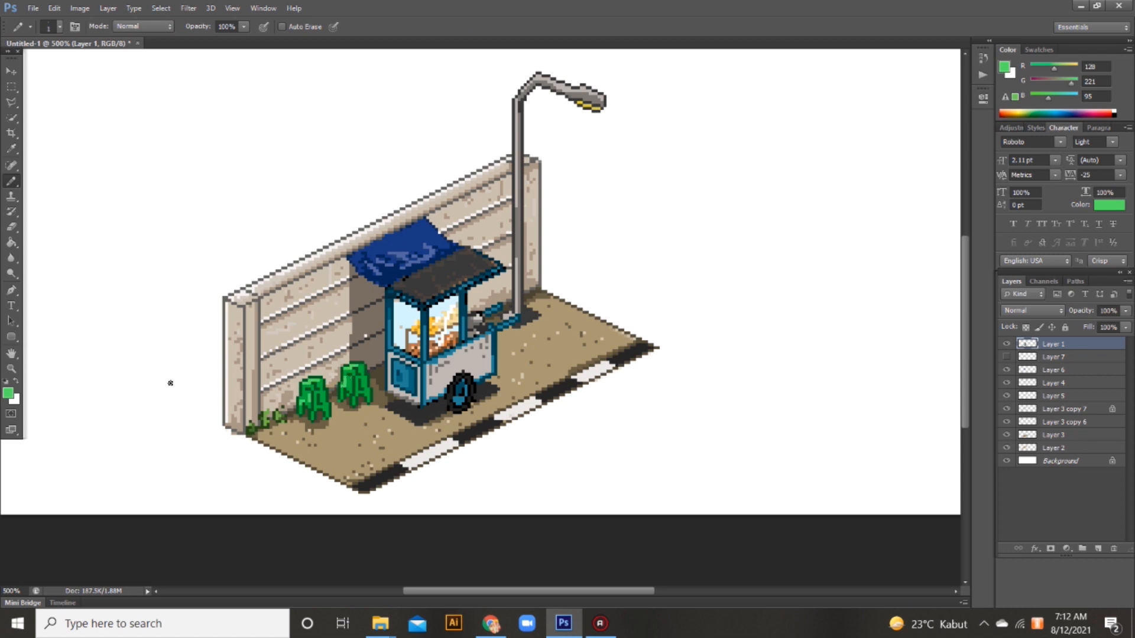
{"action": "left_click", "coordinate": [8, 393]}
{"action": "left_click", "coordinate": [643, 311]}
{"action": "left_click", "coordinate": [824, 275]}
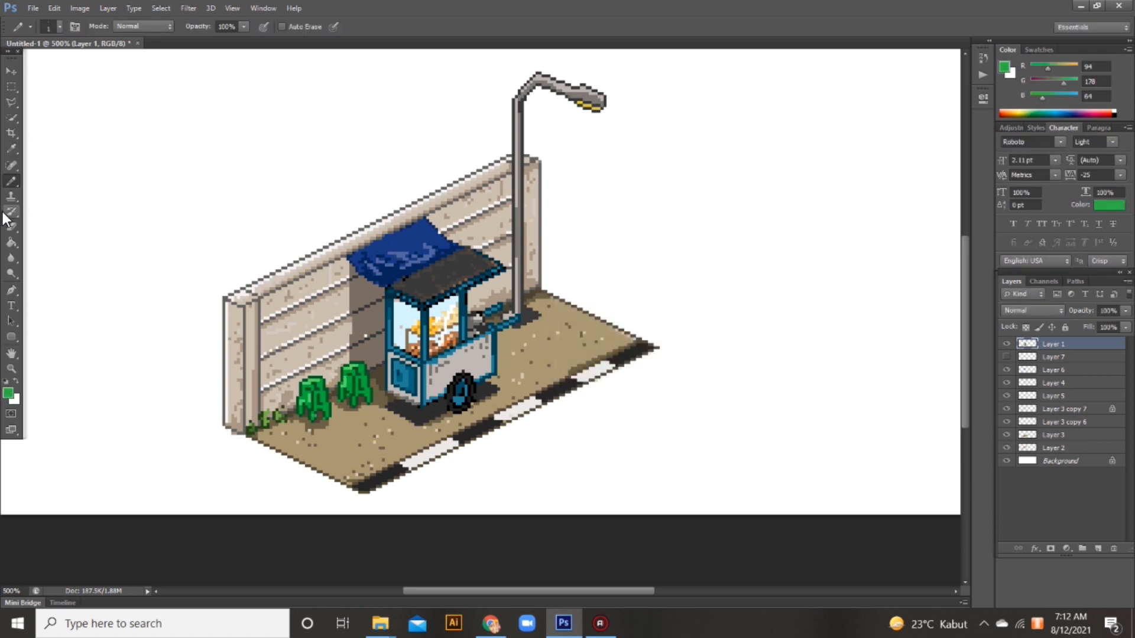
Lock the transparent pixels of the lamp outline's layer and set the drawing color to gray (RGB 80, 80, 80)
{"action": "left_click", "coordinate": [9, 73]}
{"action": "left_click_drag", "start_coordinate": [604, 333], "coordinate": [598, 337]}
{"action": "left_click_drag", "start_coordinate": [513, 360], "coordinate": [547, 354]}
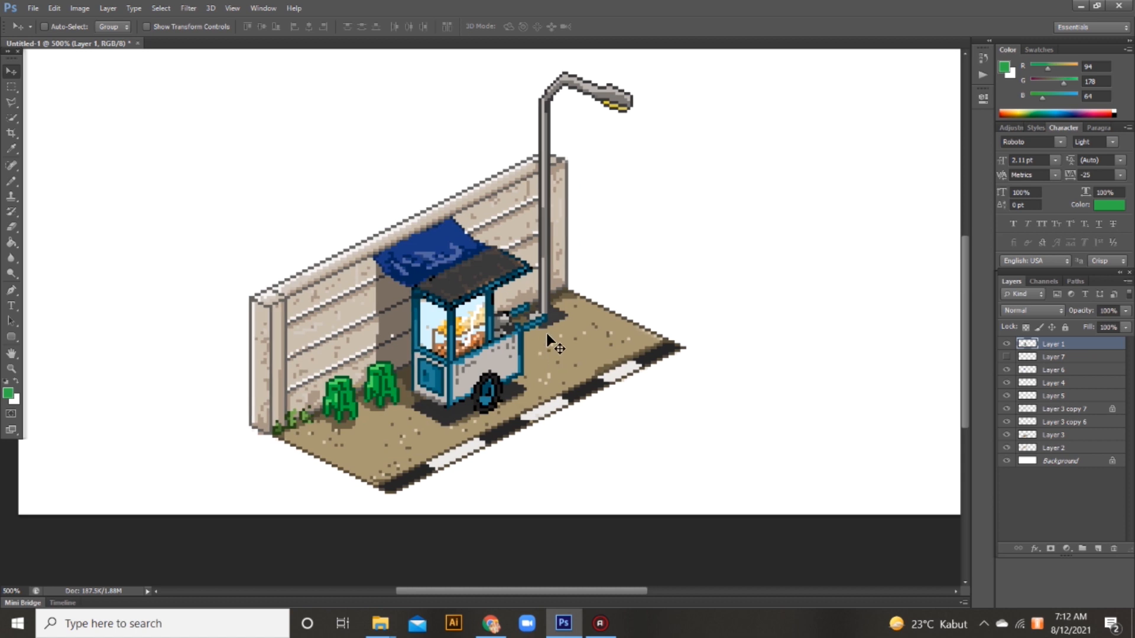
{"action": "right_click", "coordinate": [636, 104]}
{"action": "left_click", "coordinate": [653, 107]}
{"action": "left_click", "coordinate": [9, 393]}
{"action": "left_click", "coordinate": [618, 97]}
{"action": "left_click", "coordinate": [816, 275]}
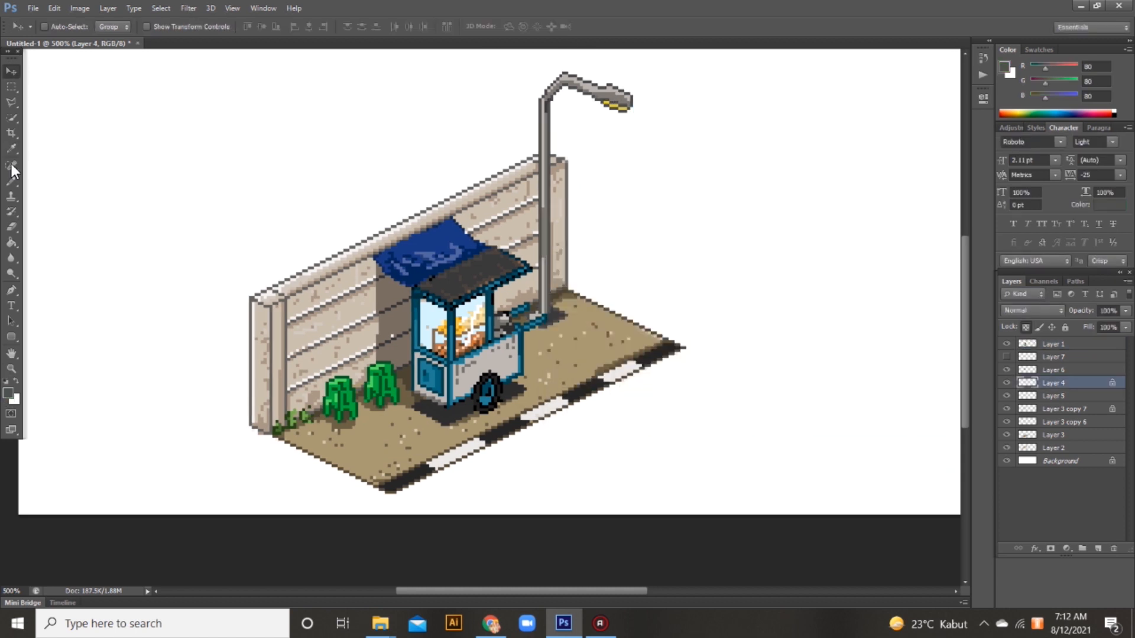
Fill the dark shadow under the cart on Layer 1 with dark brown (RGB 74, 68, 48), using the Paint Bucket
{"action": "right_click", "coordinate": [448, 416]}
{"action": "left_click", "coordinate": [467, 420]}
{"action": "left_click", "coordinate": [12, 242]}
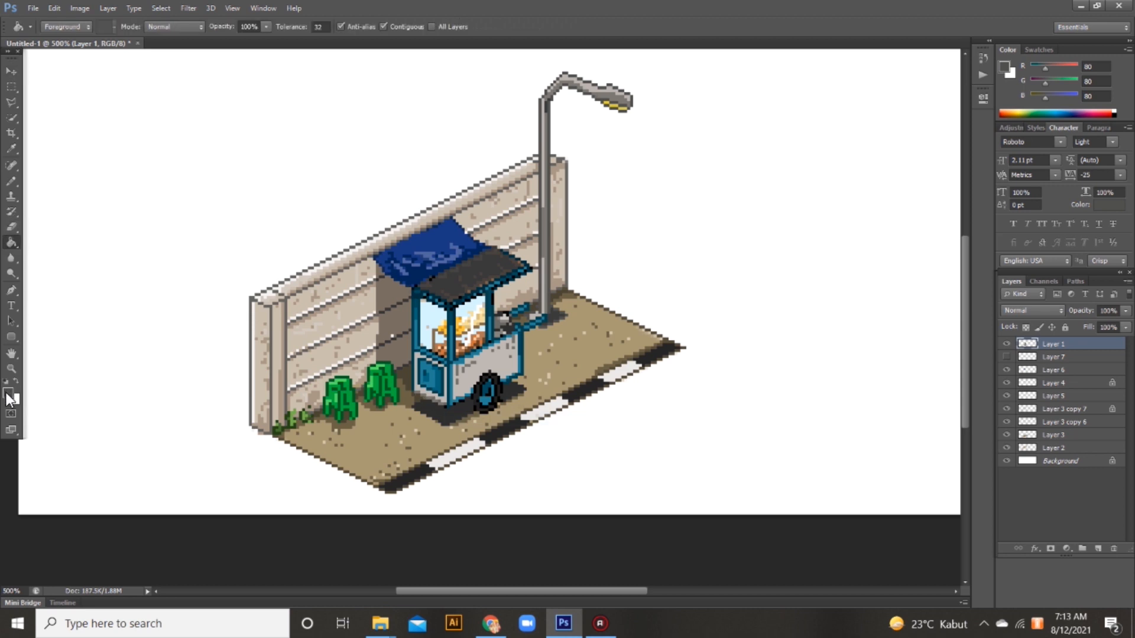
{"action": "left_click", "coordinate": [7, 394]}
{"action": "left_click", "coordinate": [406, 385]}
{"action": "left_click", "coordinate": [828, 276]}
{"action": "left_click", "coordinate": [449, 414]}
{"action": "key", "text": "ctrl+z"}
{"action": "key", "text": "b"}
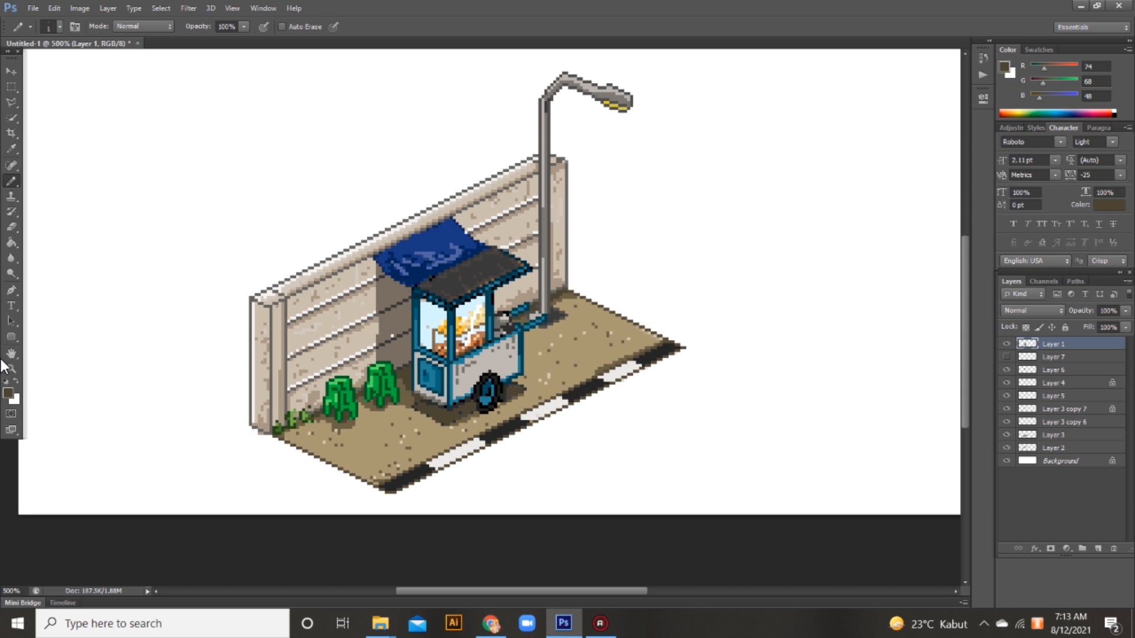
Touch up the cart's lower edges with dark teal (RGB 18, 60, 80) sampled from the roof edge, using the Pencil
{"action": "left_click", "coordinate": [7, 394]}
{"action": "left_click", "coordinate": [511, 277]}
{"action": "left_click", "coordinate": [829, 278]}
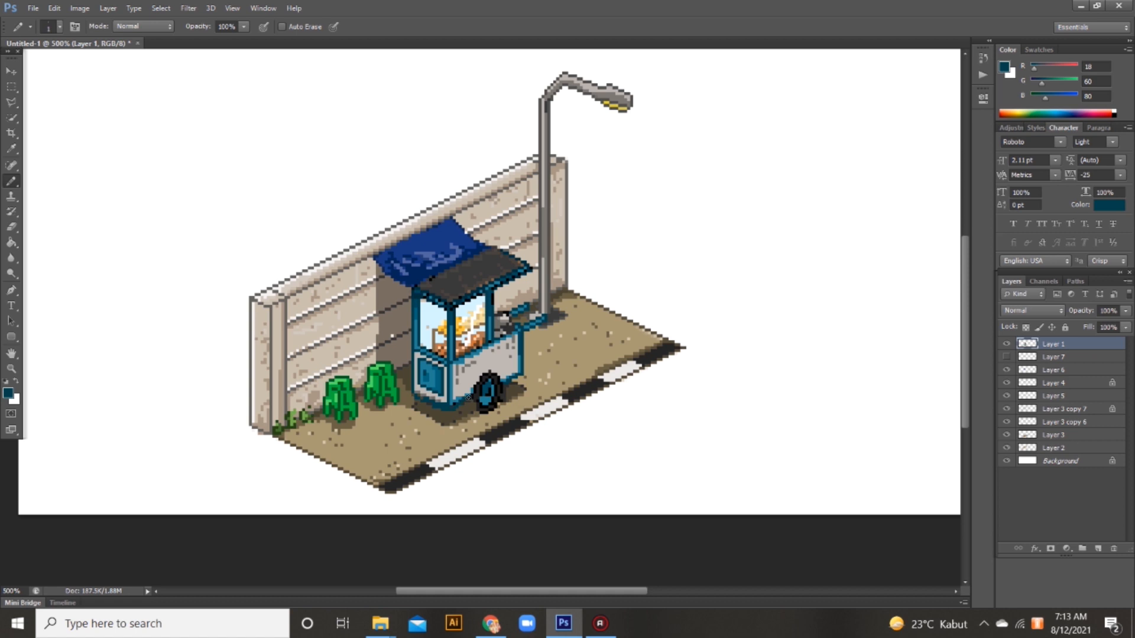
{"action": "key", "text": "v"}
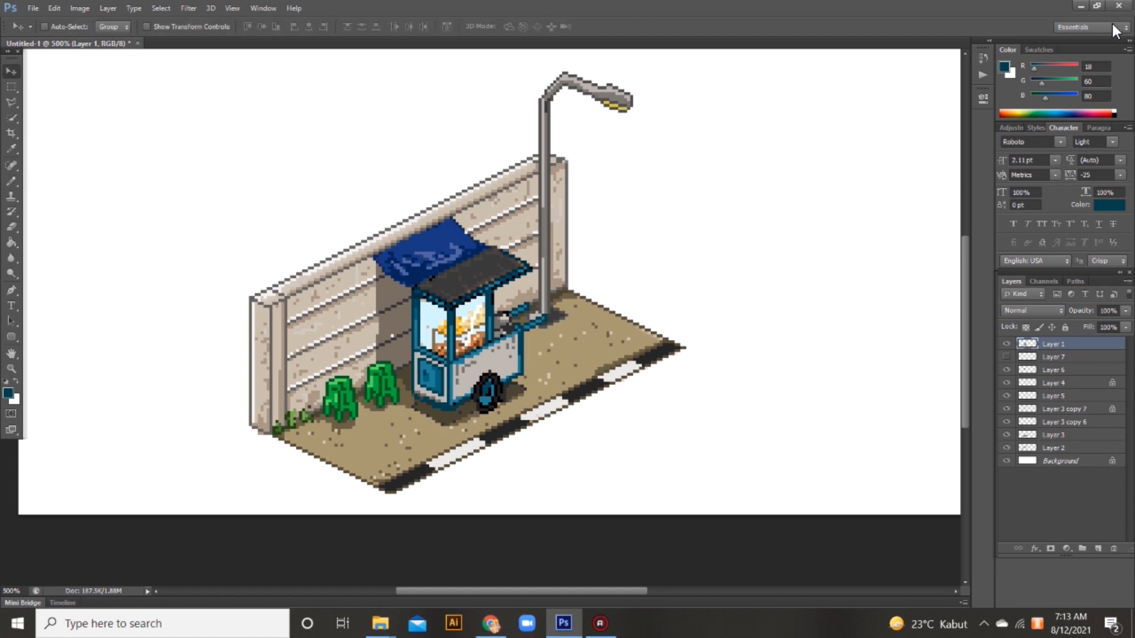
Delete the hidden Layer 7
{"action": "key", "text": "ctrl+minus"}
{"action": "key", "text": "ctrl+minus"}
{"action": "key", "text": "ctrl+minus"}
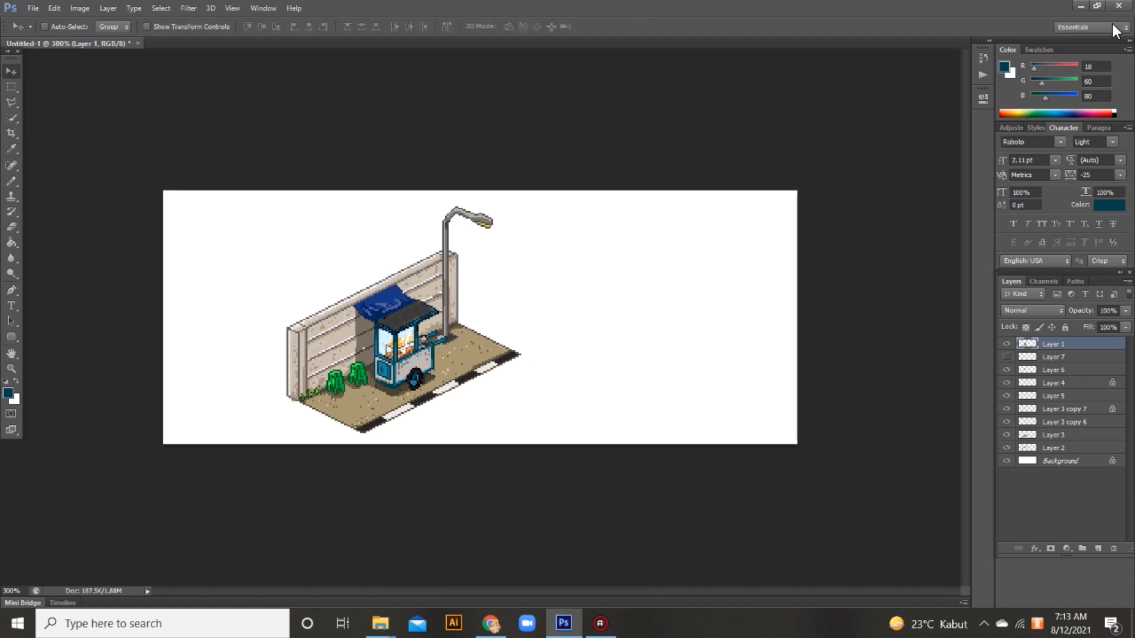
{"action": "key", "text": "ctrl+plus"}
{"action": "left_click", "coordinate": [1055, 450], "text": "shift"}
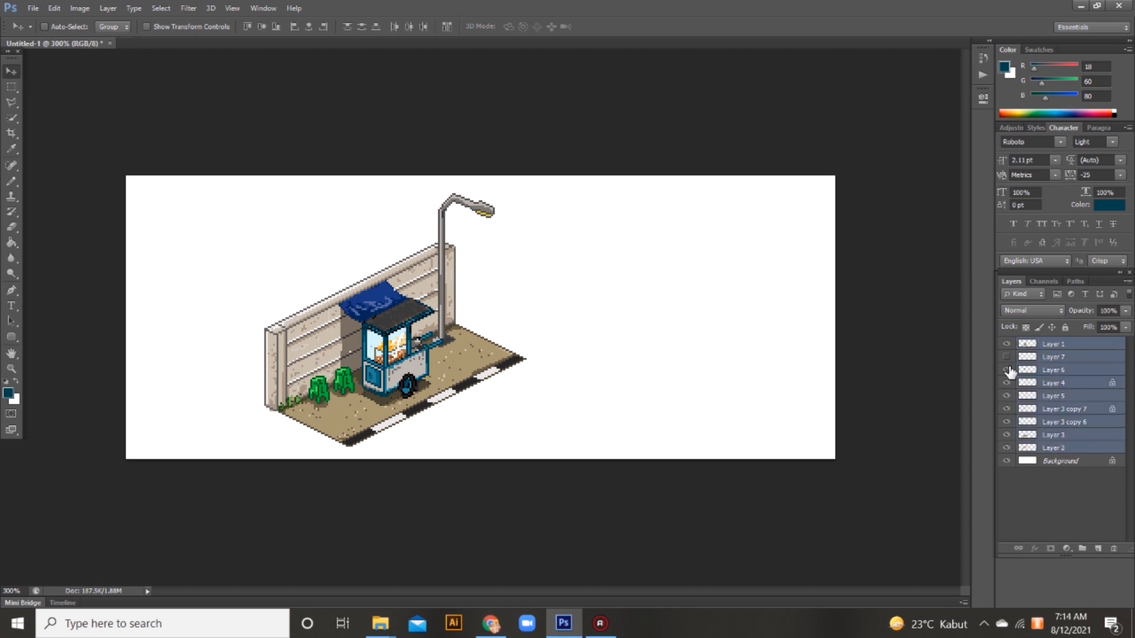
{"action": "left_click", "coordinate": [1042, 357]}
{"action": "left_click_drag", "start_coordinate": [1042, 357], "coordinate": [1114, 548]}
Select all layers except the background and shift the whole street scene slightly up and to the right on the canvas
{"action": "left_click", "coordinate": [1070, 435]}
{"action": "left_click", "coordinate": [1049, 344], "text": "shift"}
{"action": "left_click_drag", "start_coordinate": [460, 323], "coordinate": [542, 410]}
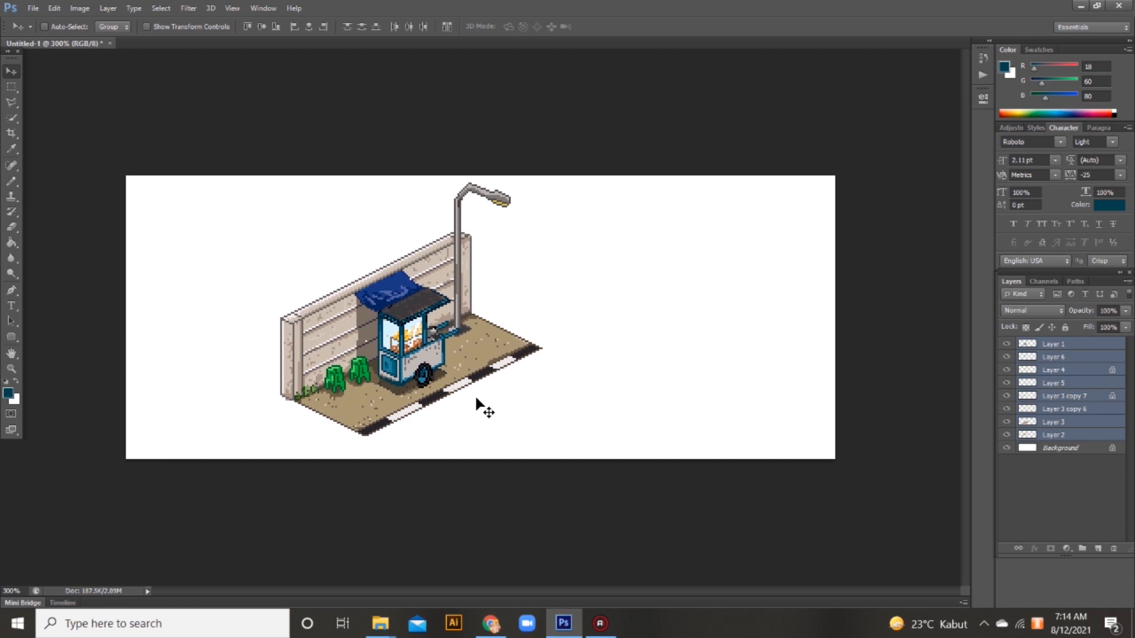
Select only Layer 6 and toggle the visibility of Layer 1 off and on to check the artwork it holds
{"action": "left_click", "coordinate": [1052, 357]}
{"action": "left_click", "coordinate": [1008, 344]}
{"action": "left_click", "coordinate": [1008, 344]}
{"action": "left_click", "coordinate": [1007, 344]}
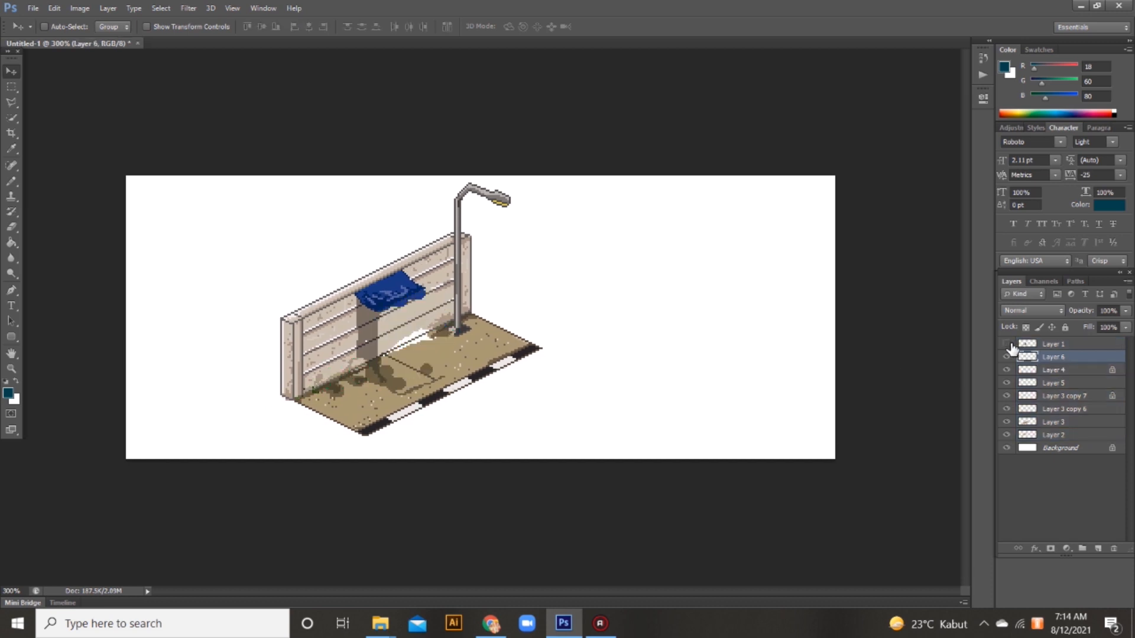
{"action": "left_click", "coordinate": [1007, 344]}
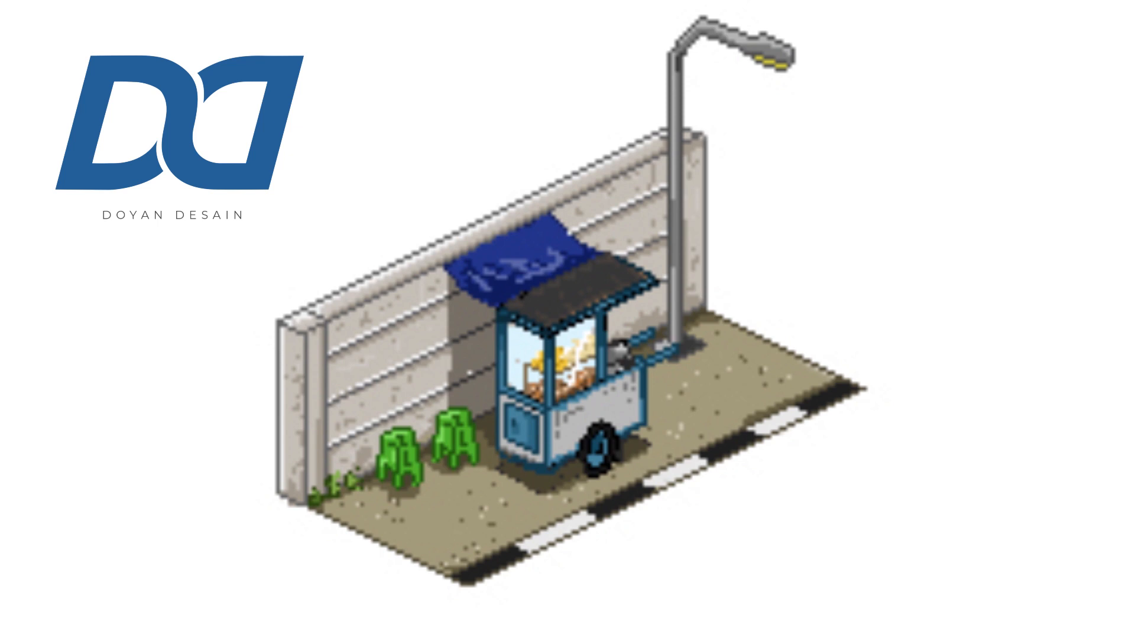